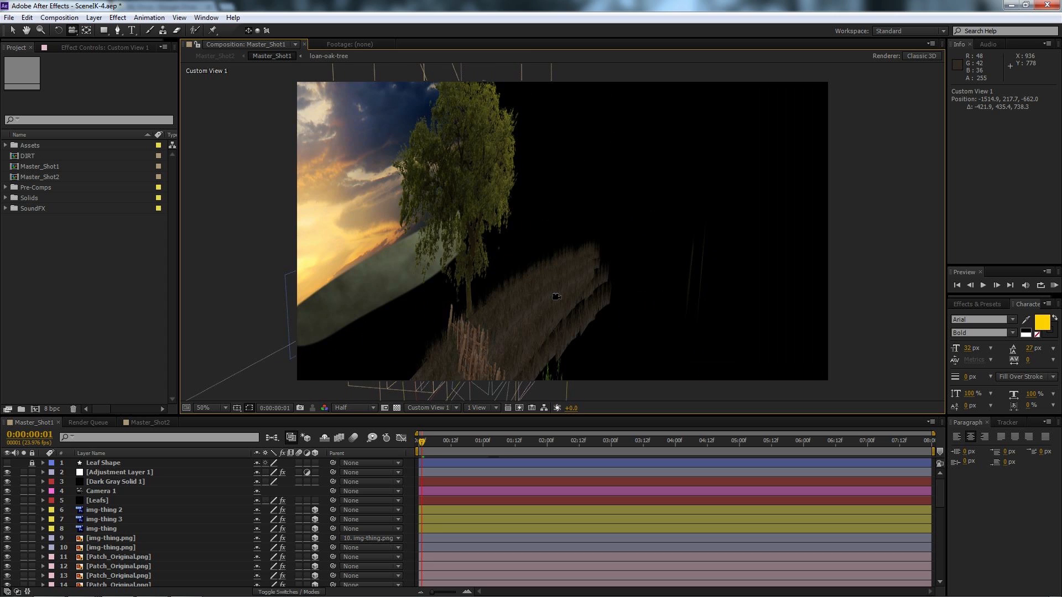
- Orbit around the tree scene in Custom View 1 to examine how the 3D layers are arranged in depth
drag(544, 260, 546, 282)
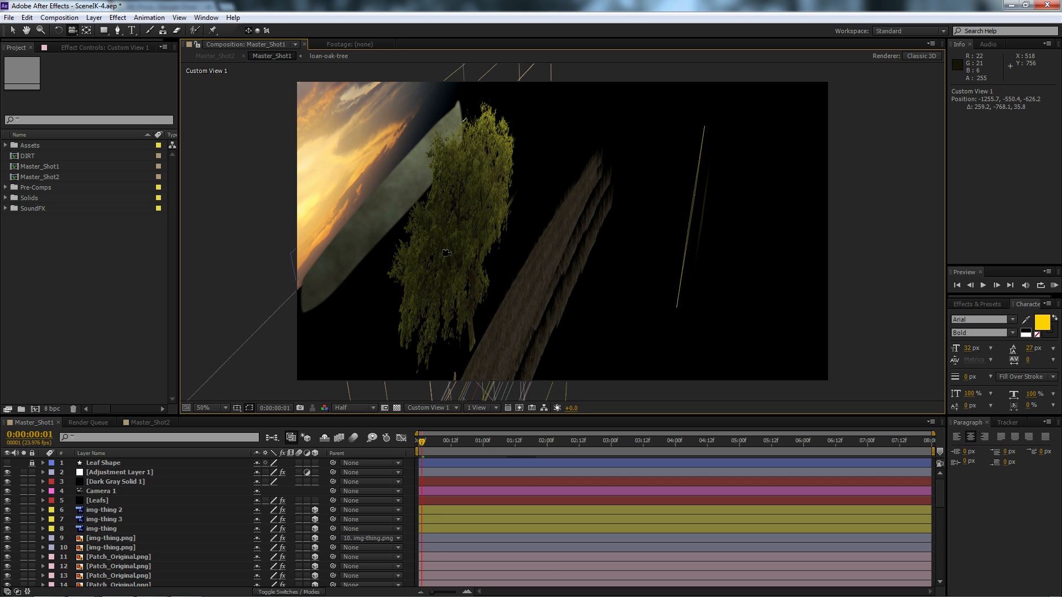
drag(469, 233, 495, 221)
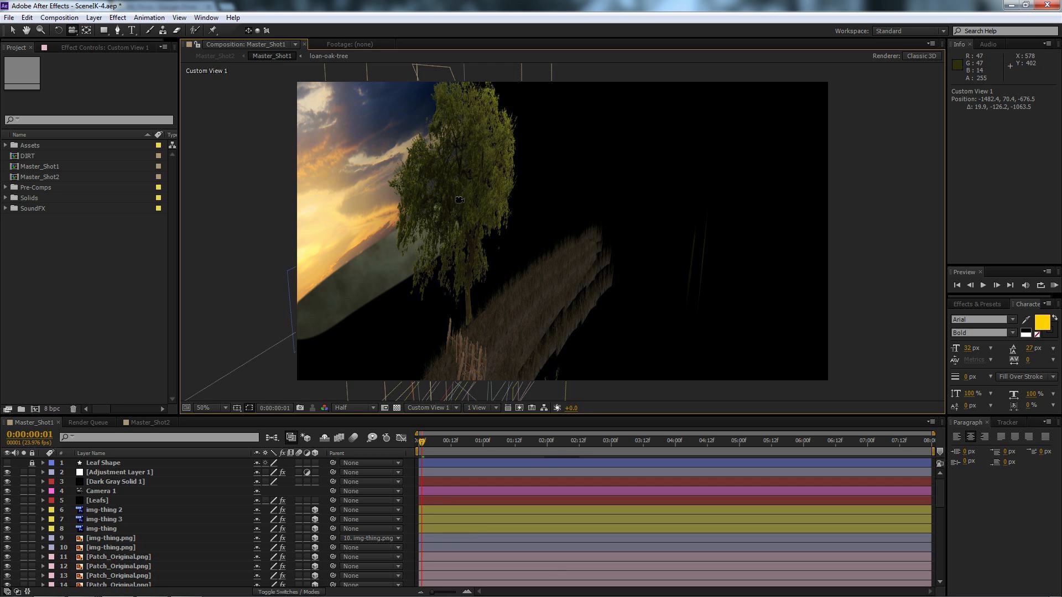
mouse_move(511, 207)
mouse_down()
mouse_move(520, 238)
mouse_move(514, 208)
mouse_up()
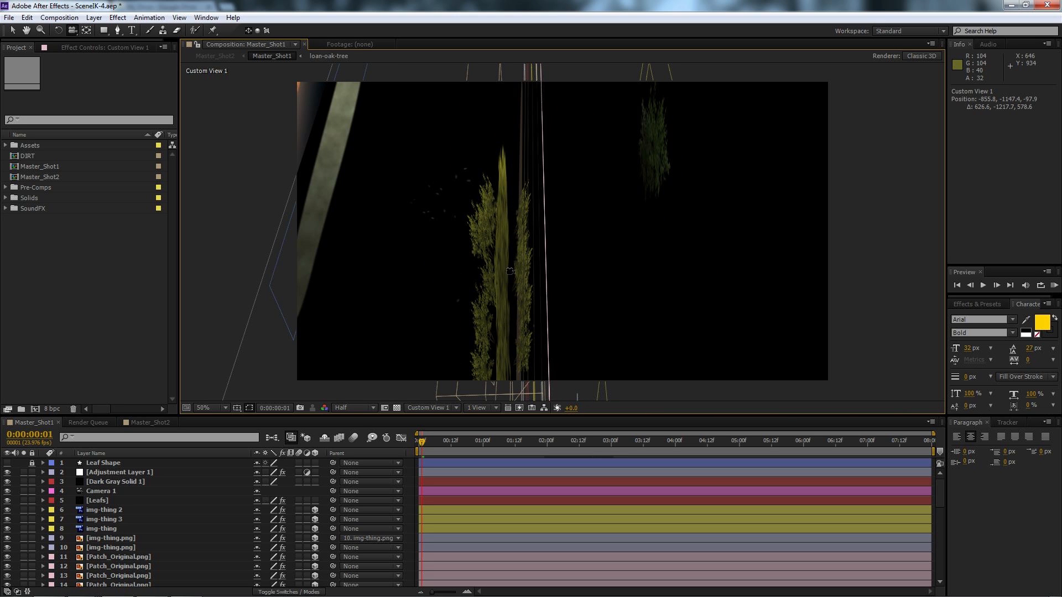
drag(557, 272, 634, 326)
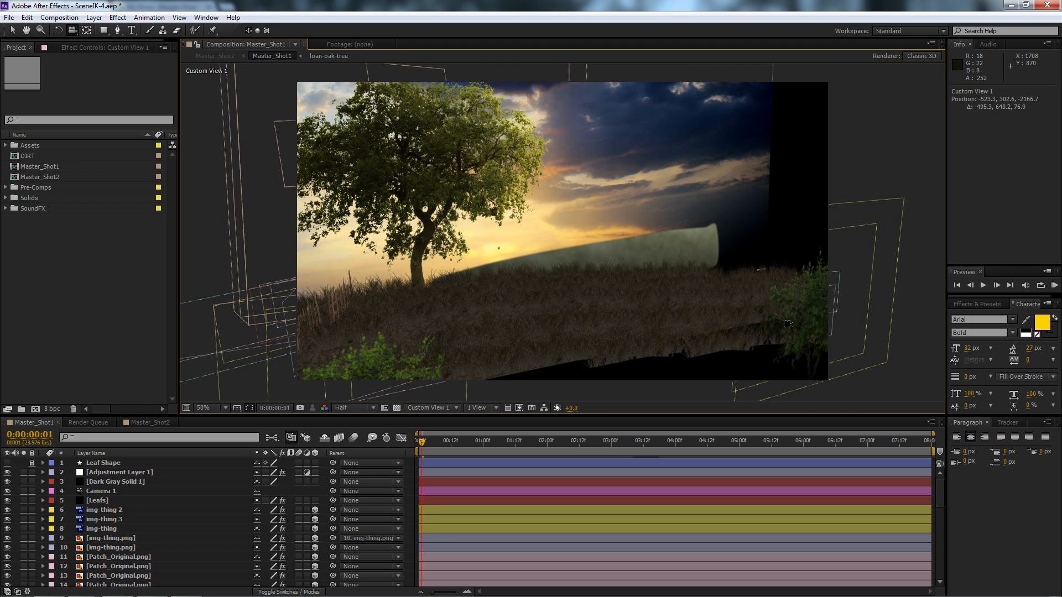
- Switch the composition to the Active Camera view, try orbiting the camera, and undo the orbit
click(458, 409)
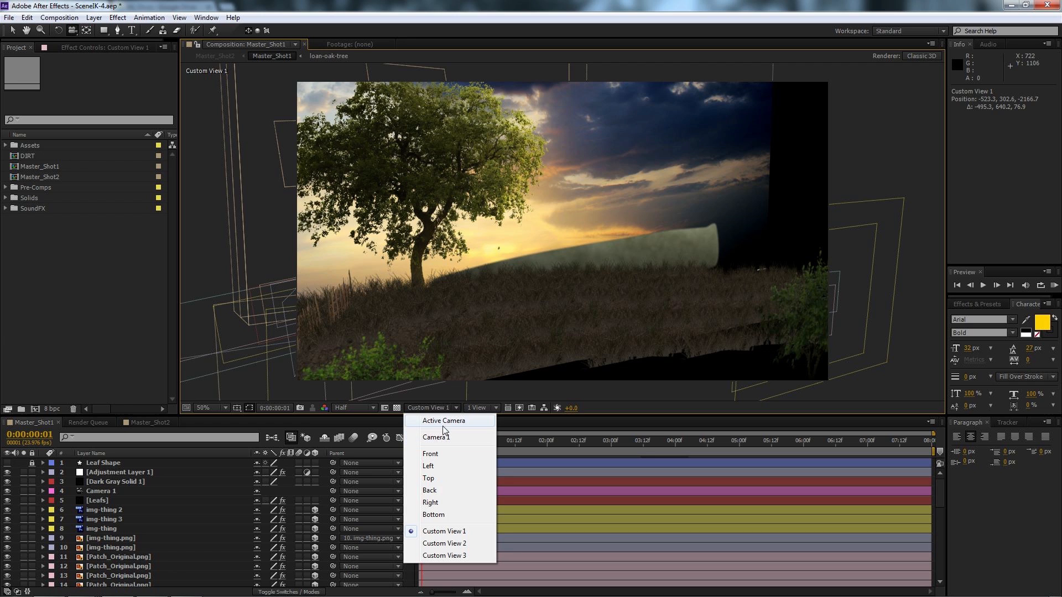
click(446, 422)
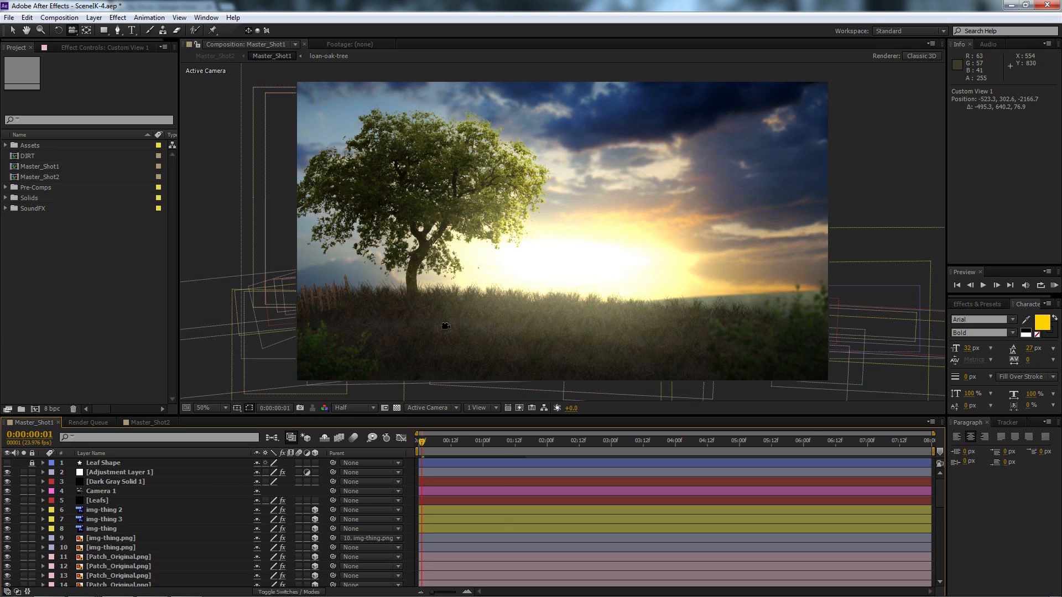
mouse_move(480, 353)
mouse_down()
mouse_move(486, 332)
mouse_move(465, 346)
mouse_move(477, 335)
mouse_up()
key(ctrl+z)
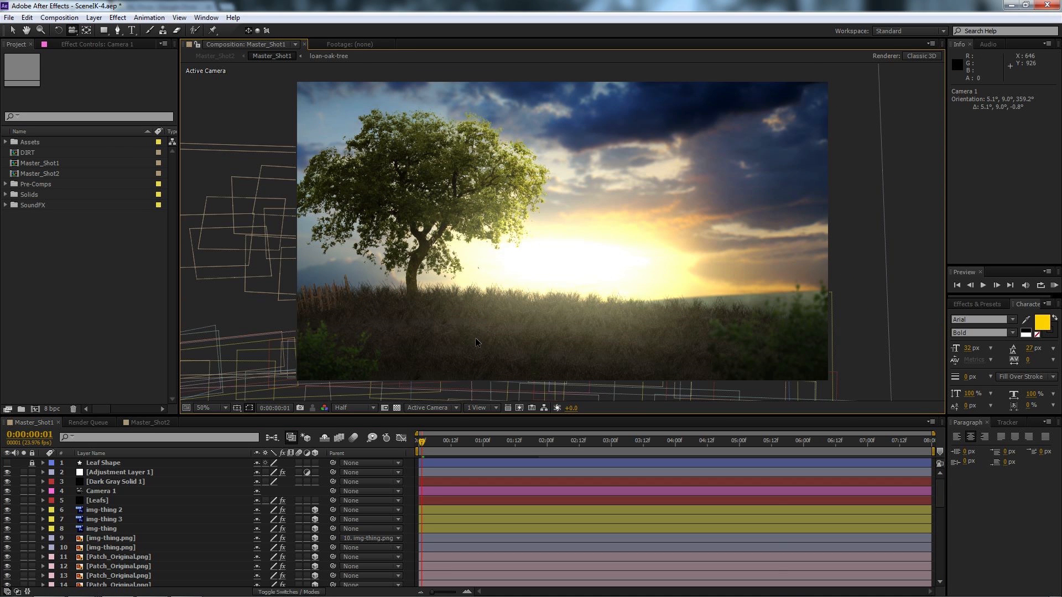
- Return the composition to Custom View 1 and orbit it to inspect the layer layout without altering the camera
click(442, 407)
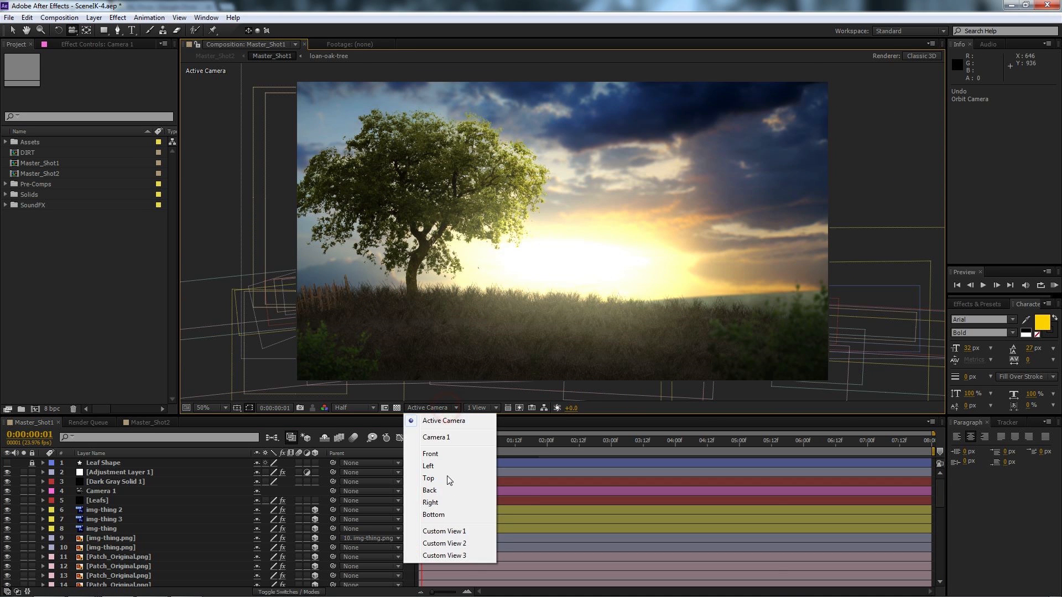
click(453, 530)
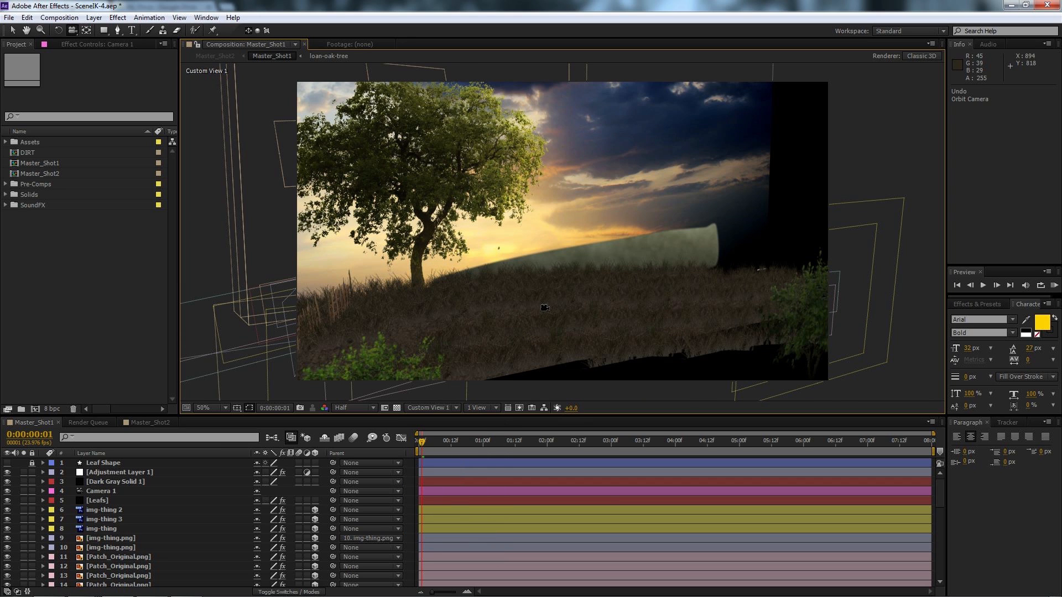
drag(545, 308, 580, 326)
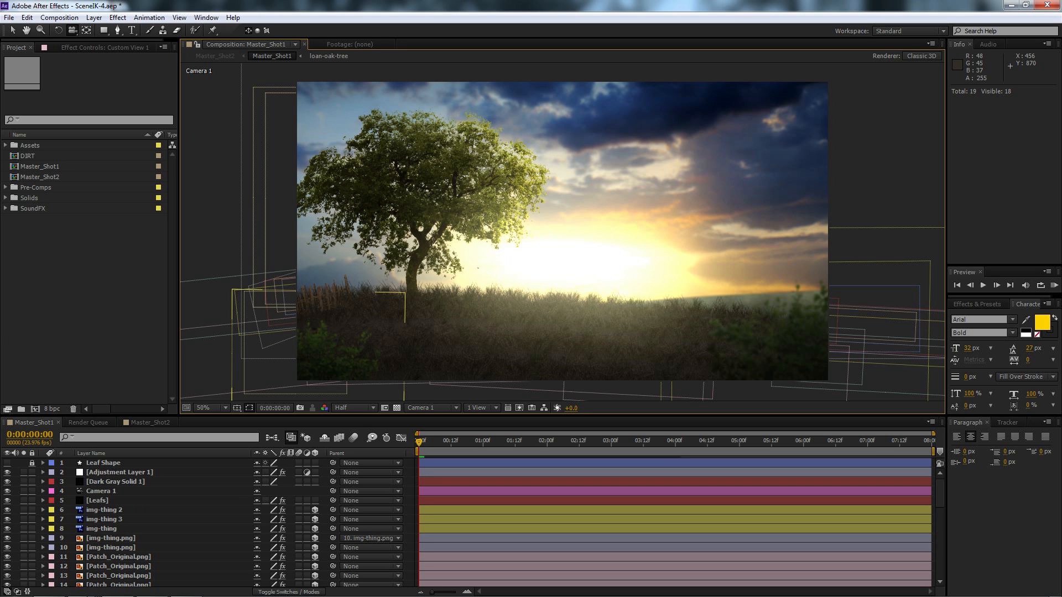
- Switch to Chrome and search Google Images for "Shack"
click(48, 586)
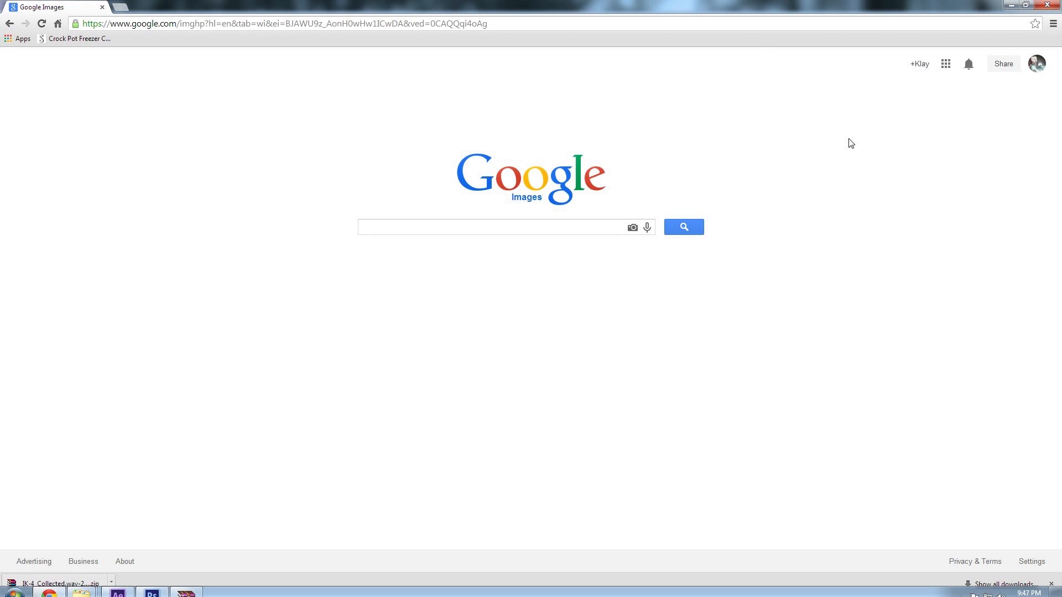
click(946, 64)
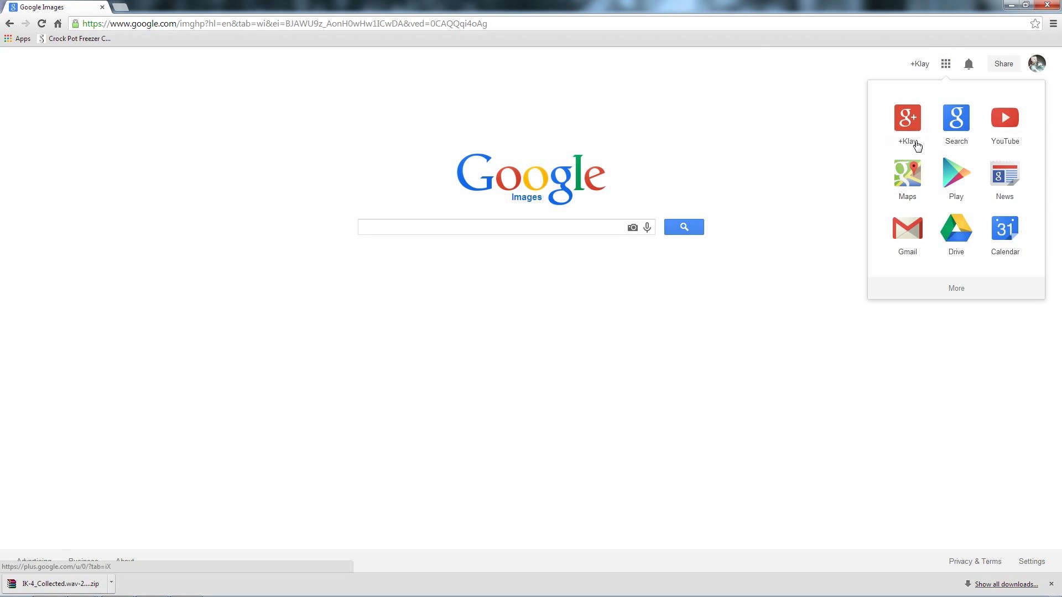
click(527, 224)
text(S)
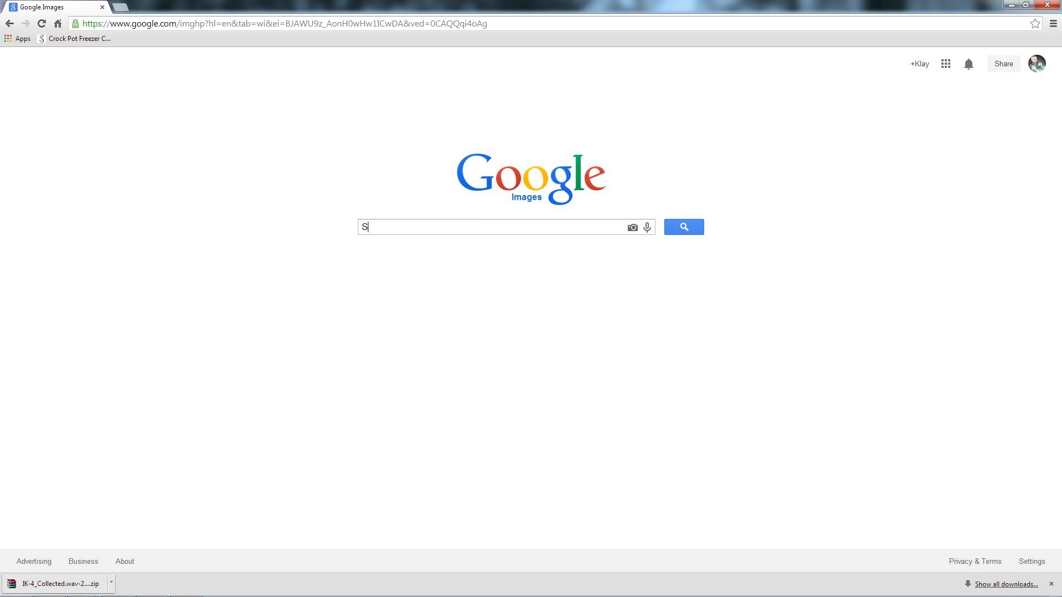
text(hack)
key(Return)
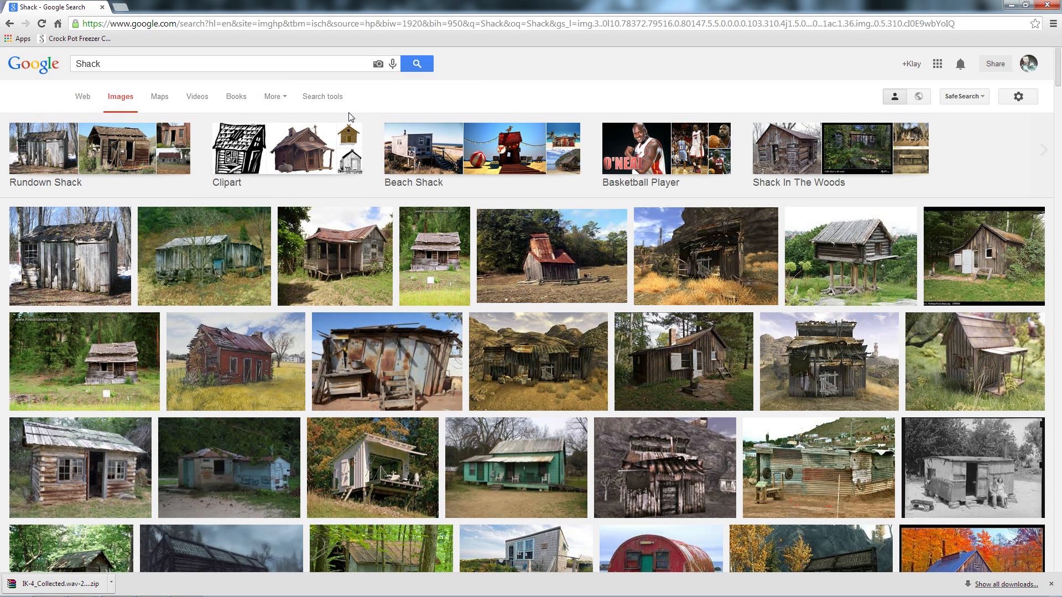
- Filter the image results to sizes larger than 4 MP (2272×1704)
click(323, 98)
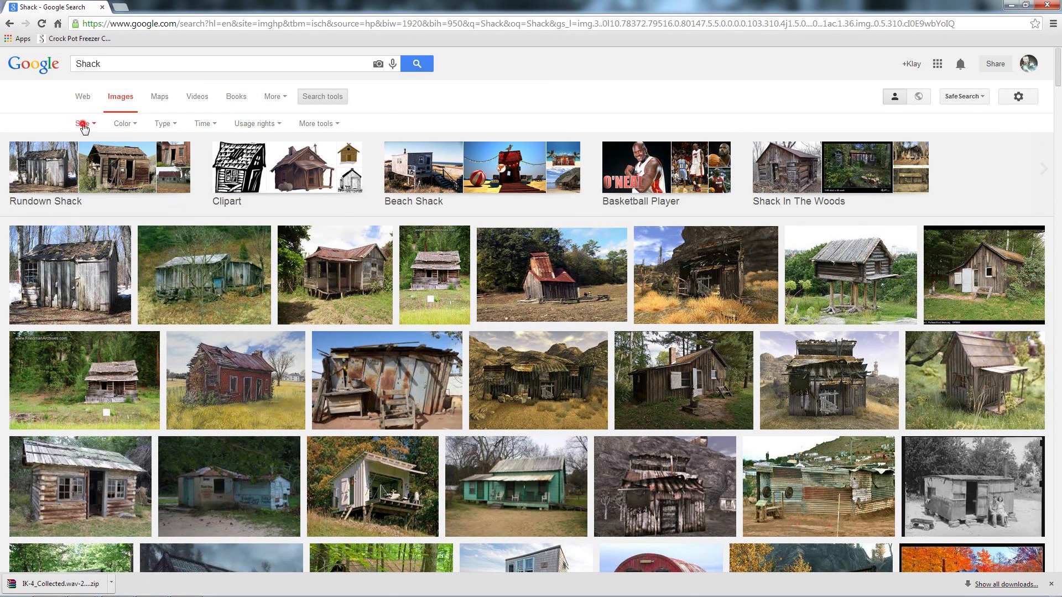
click(83, 124)
mouse_move(86, 206)
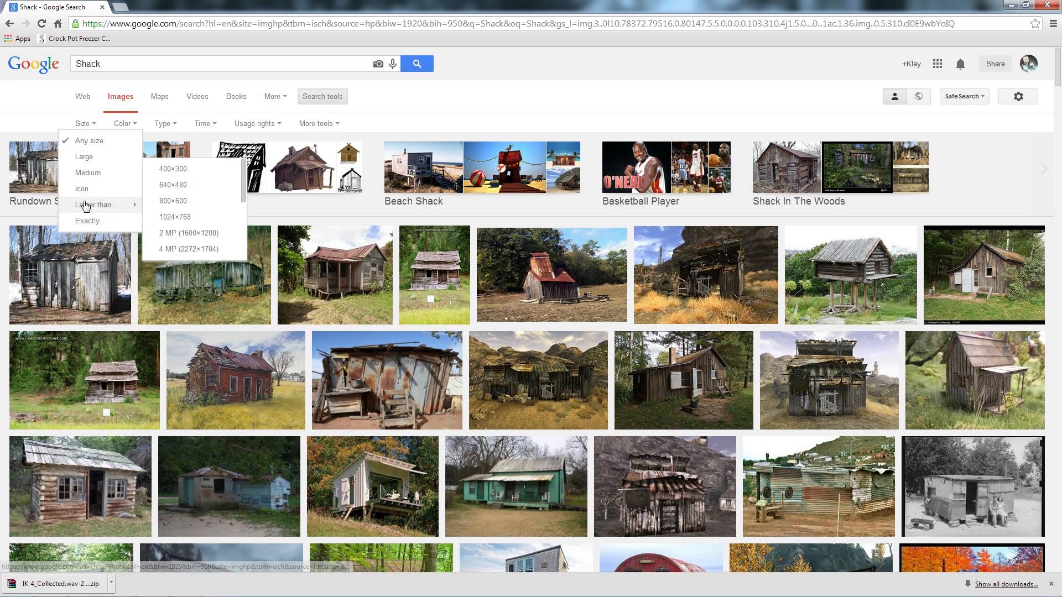
scroll(185, 218, down, 3)
scroll(186, 209, up, 3)
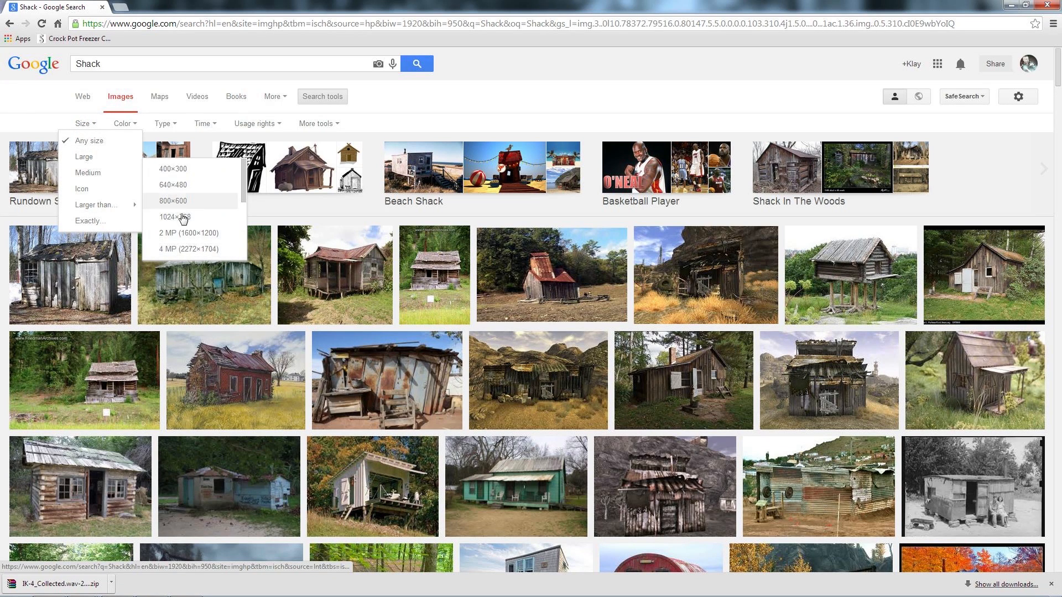
click(169, 249)
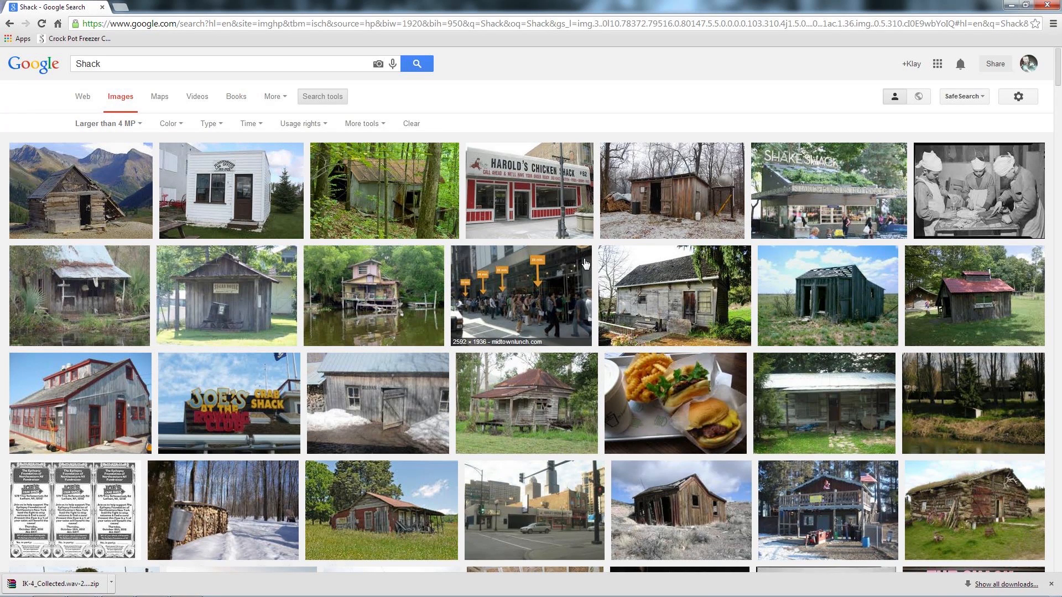
- Browse the shack results for a picture that suits the scene and open the hedgebrook.org dune shack photo at full size
scroll(672, 202, down, 5)
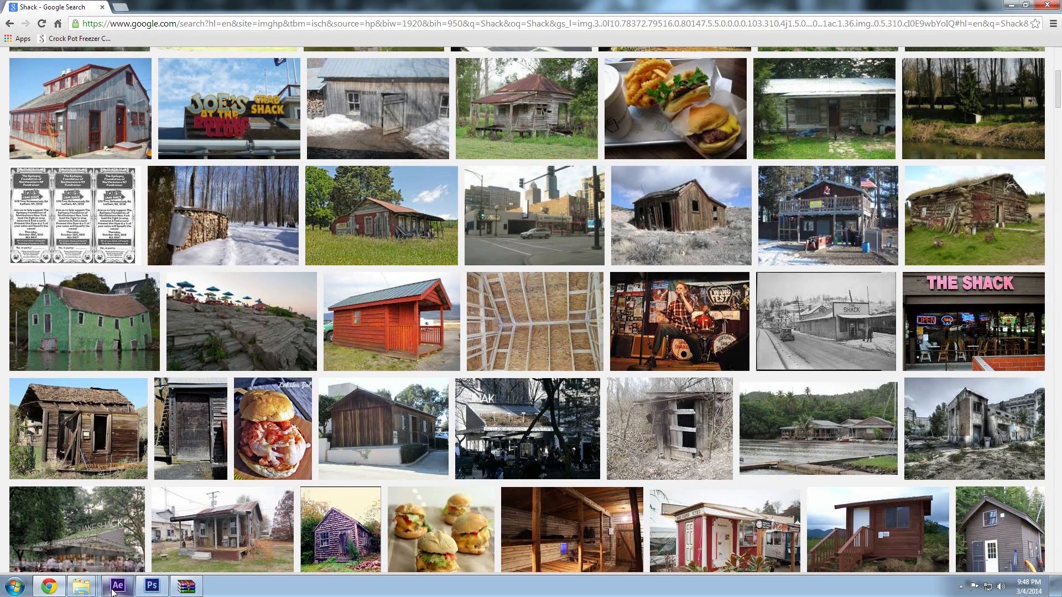
click(117, 586)
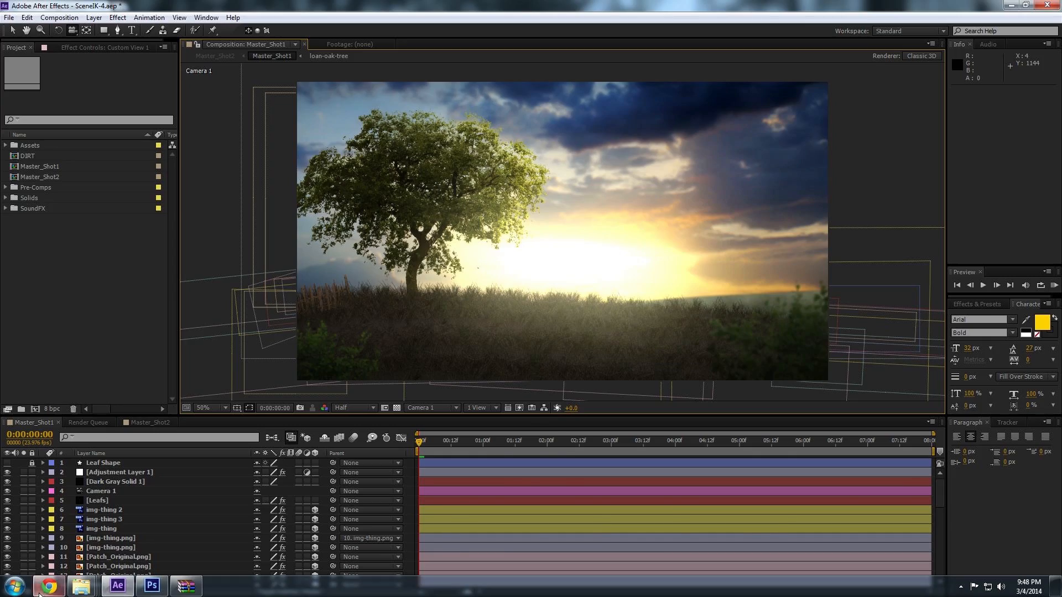
click(50, 585)
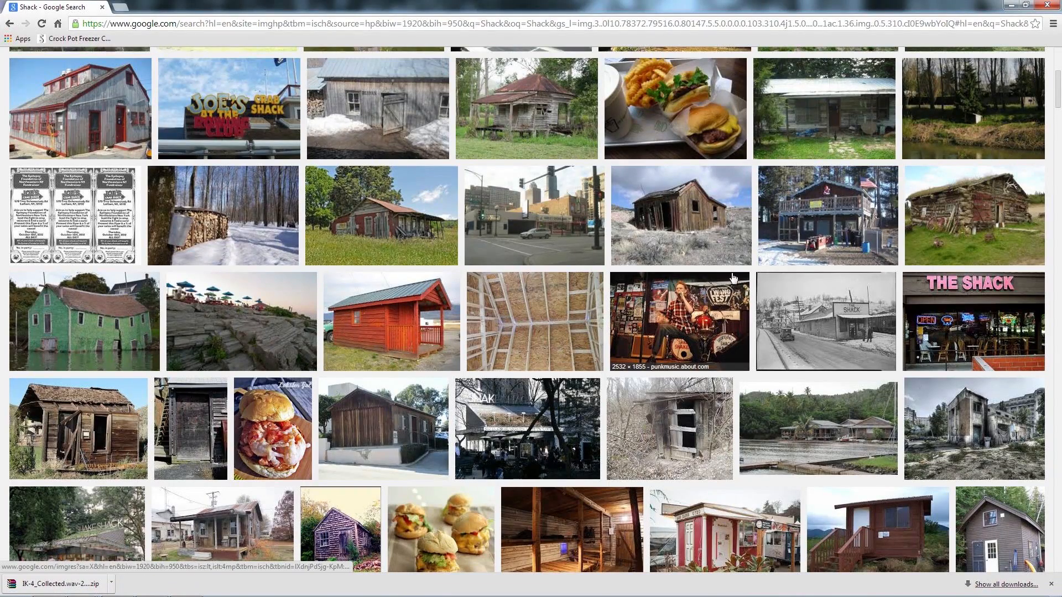
scroll(684, 250, down, 4)
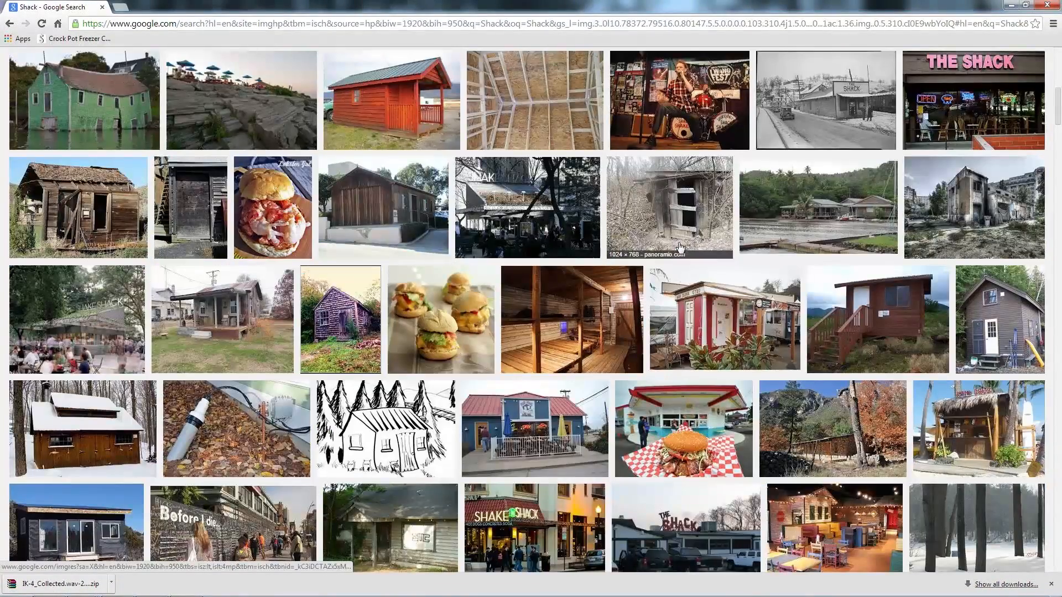
scroll(440, 281, down, 1)
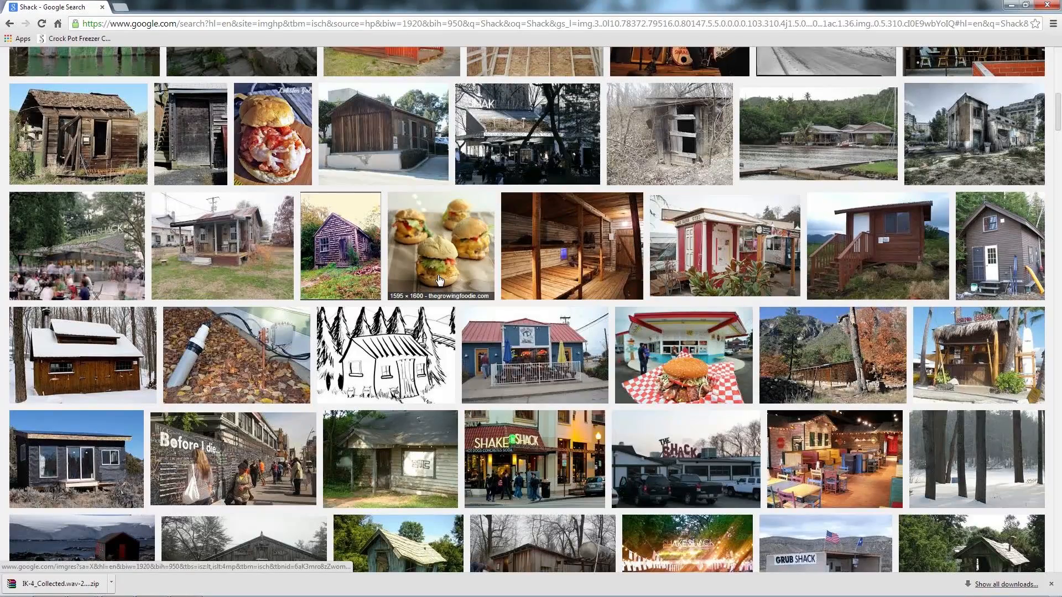
scroll(439, 283, down, 8)
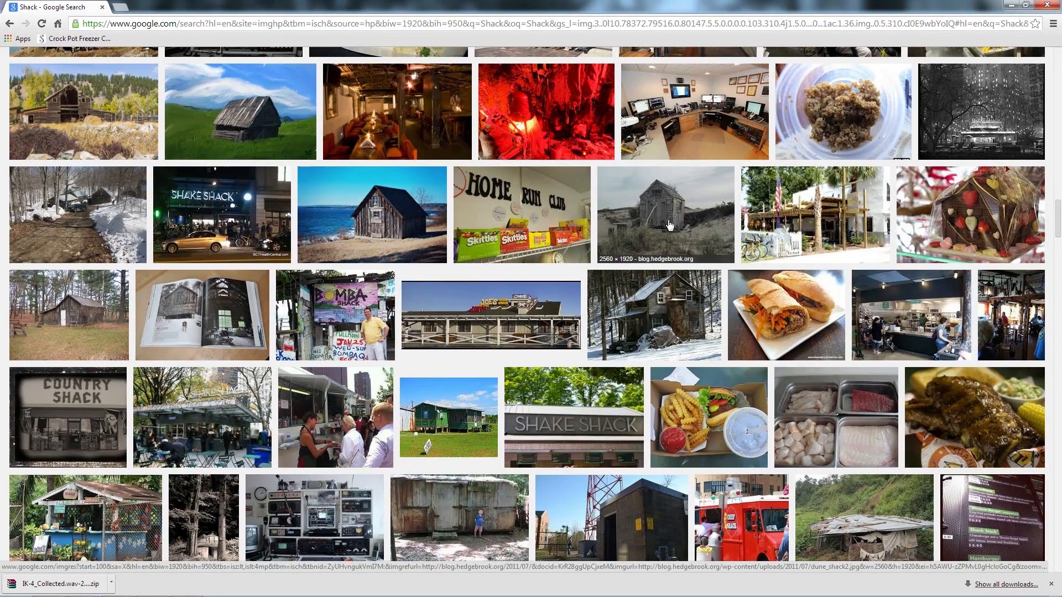
click(628, 200)
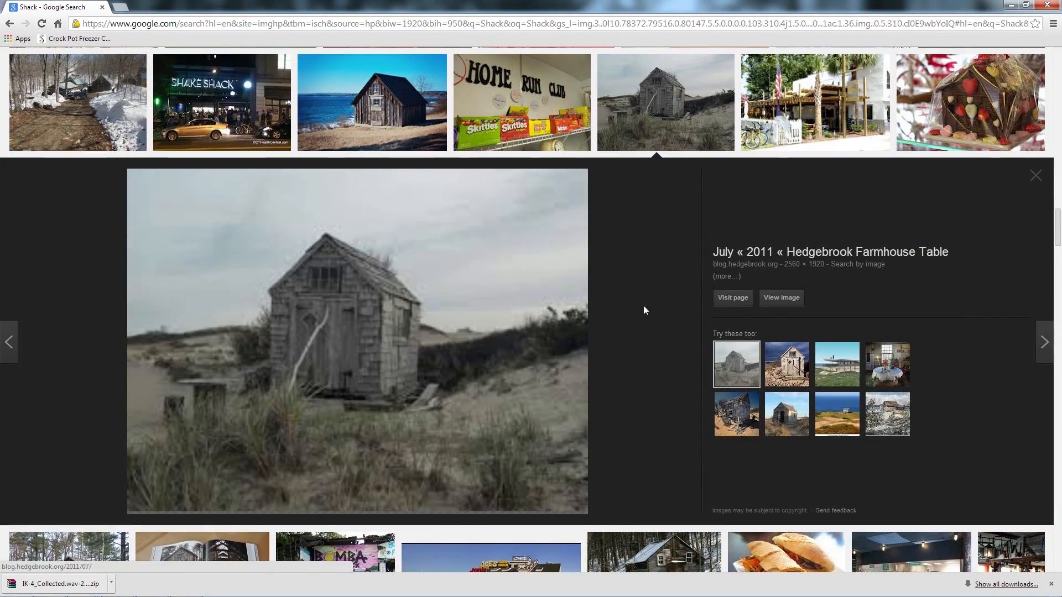
click(794, 303)
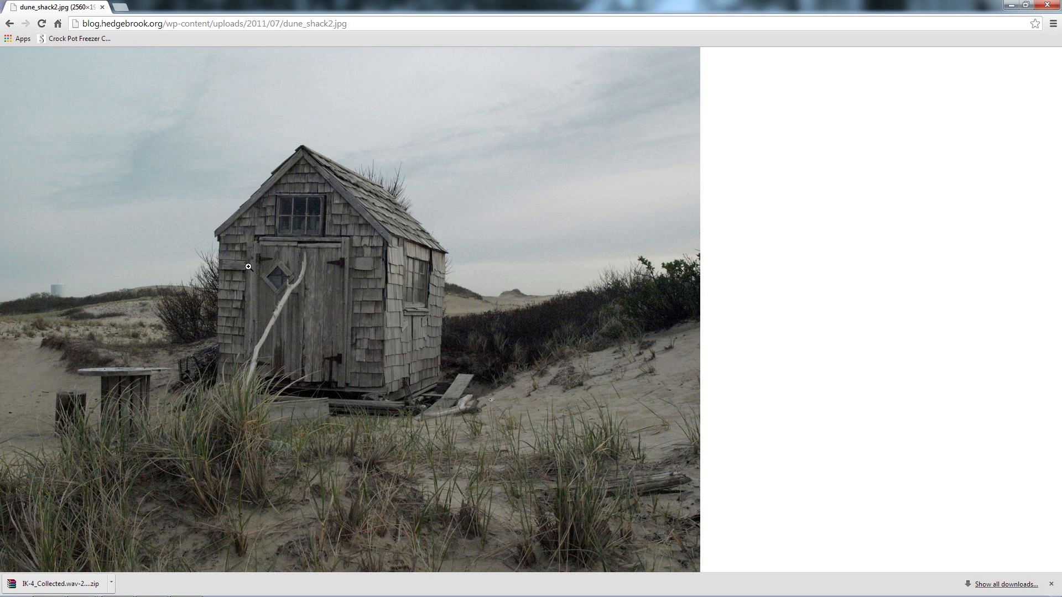
- Save the shack photo as JPEG dune_shack2 in Documents > IK-4 > Setting Up a Scene > Assets
right_click(345, 271)
click(372, 280)
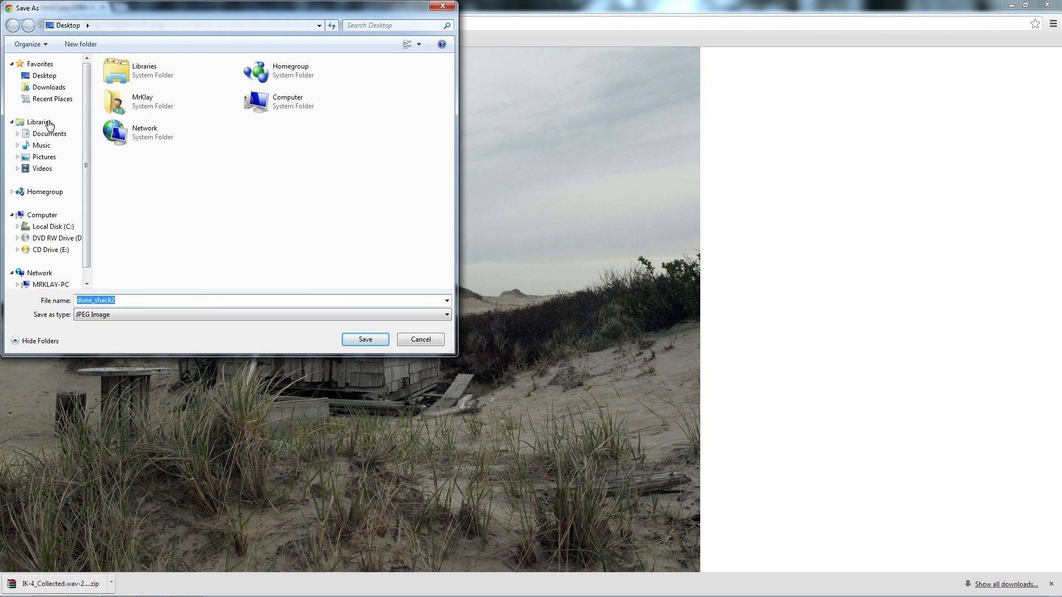
click(48, 136)
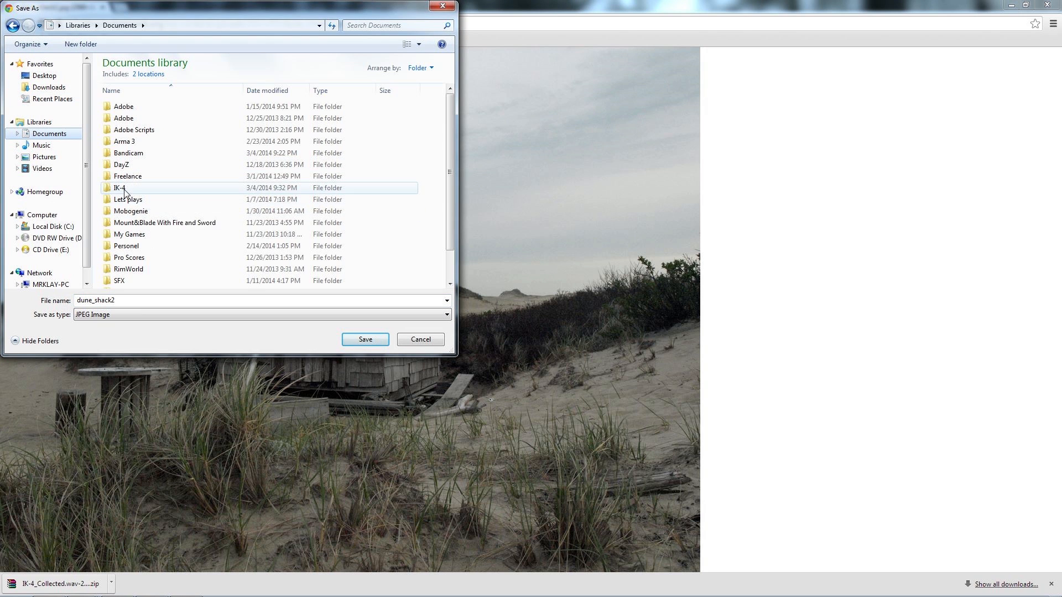
double_click(125, 187)
double_click(123, 108)
click(121, 119)
double_click(120, 118)
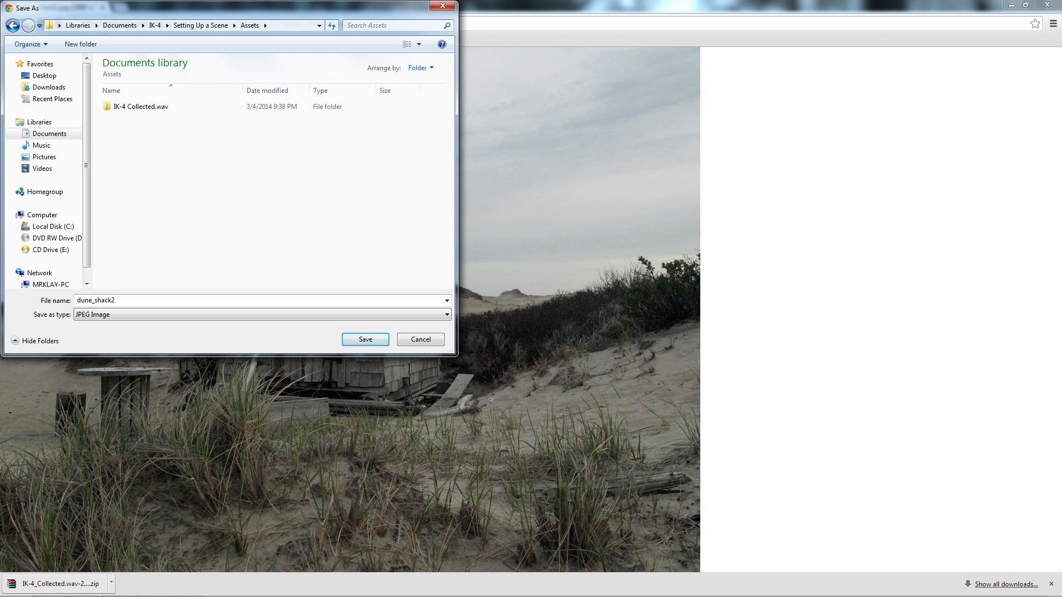
click(355, 344)
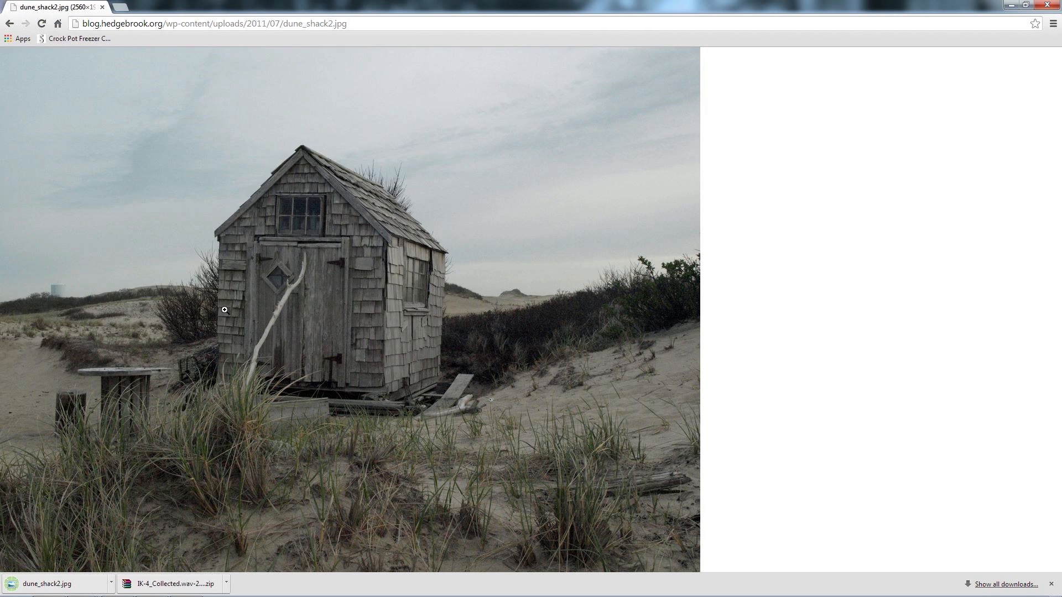
- Switch to Photoshop and open dune_shack2 from the Setting Up a Scene > Assets folder
click(152, 586)
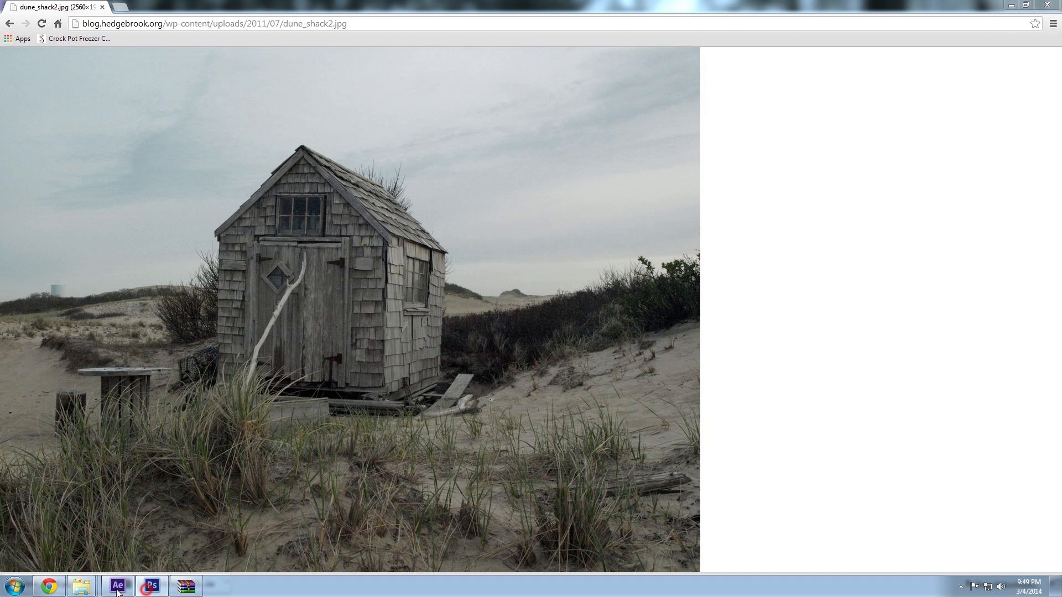
click(81, 586)
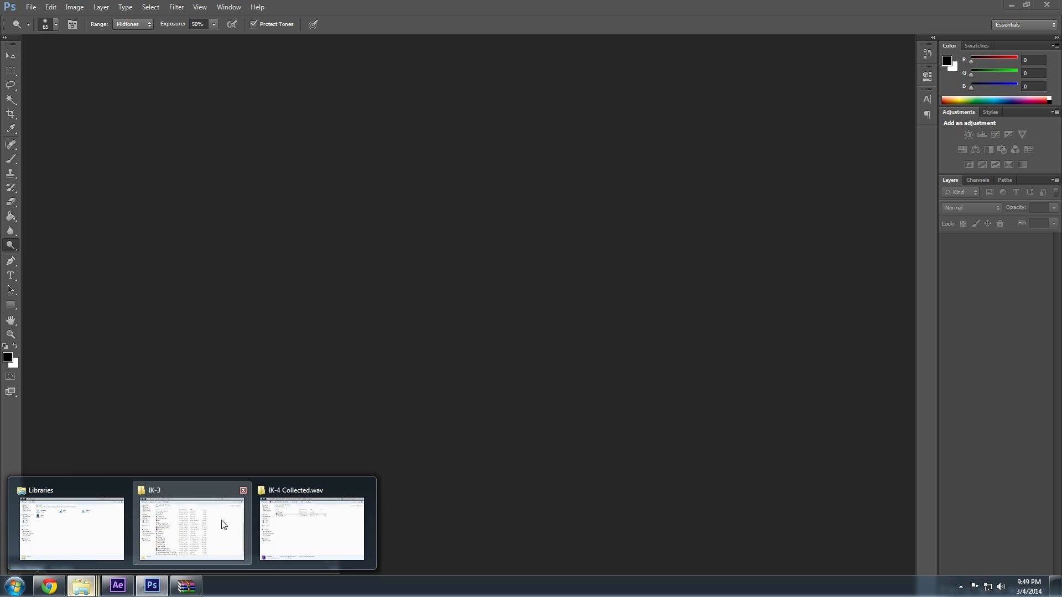
click(298, 522)
click(324, 115)
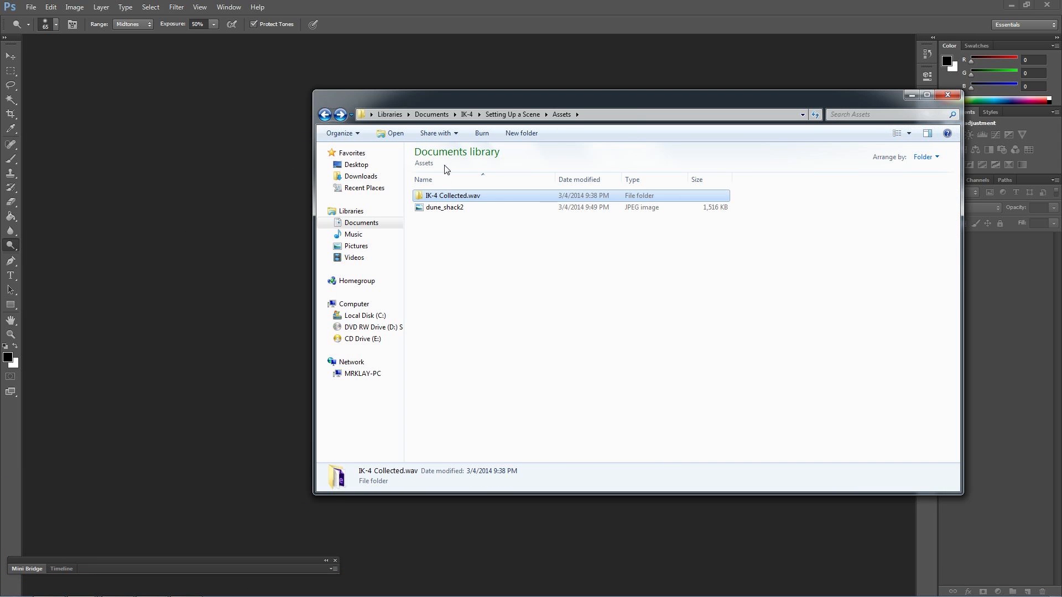
click(324, 115)
double_click(437, 206)
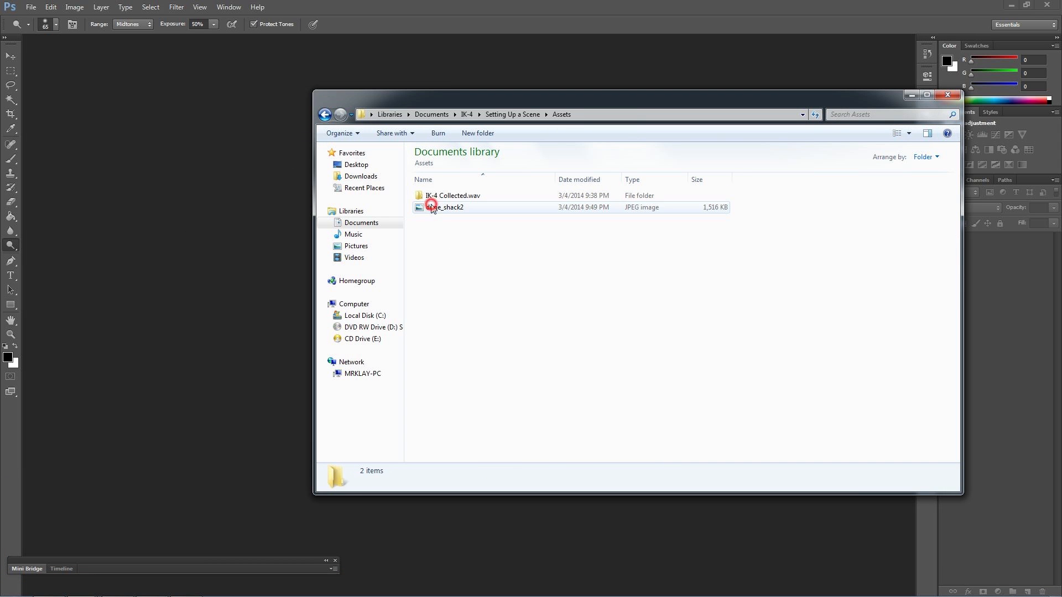
click(448, 208)
drag(448, 211, 232, 287)
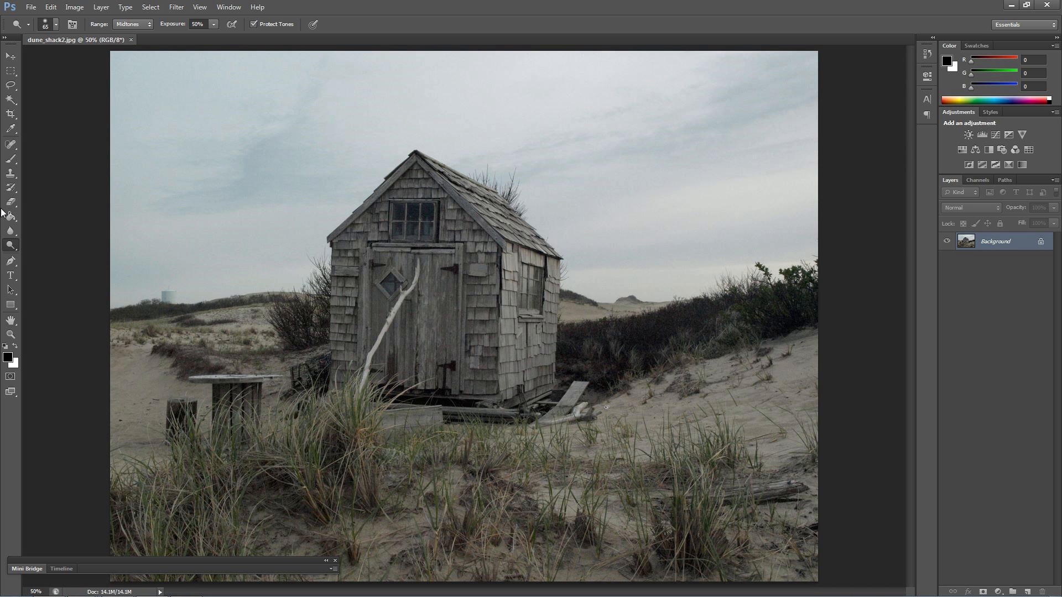
- Convert the Background into a regular layer and add a new empty layer beneath the shack photo
click(9, 203)
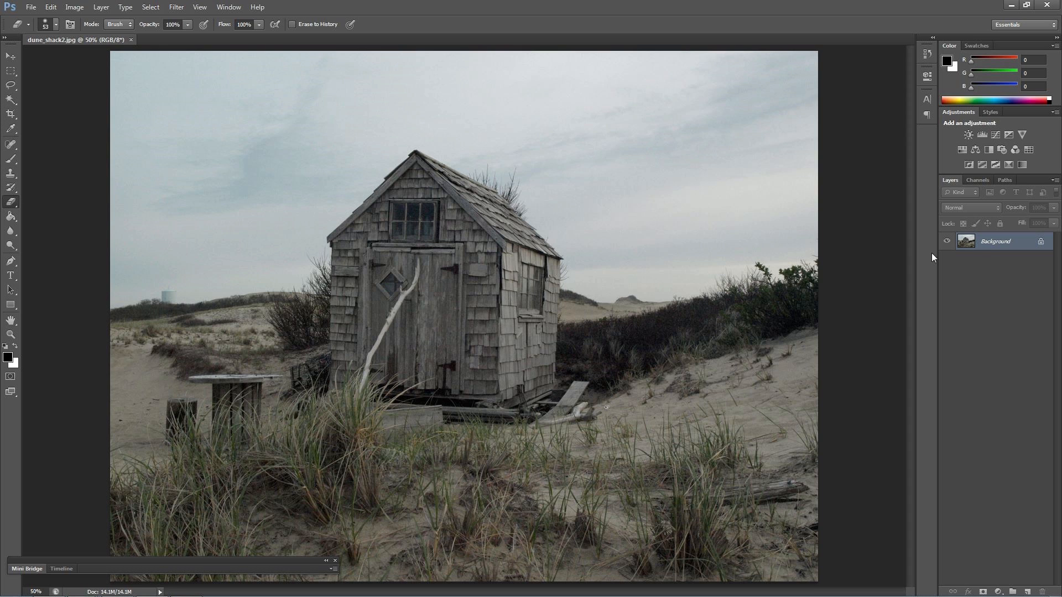
double_click(988, 244)
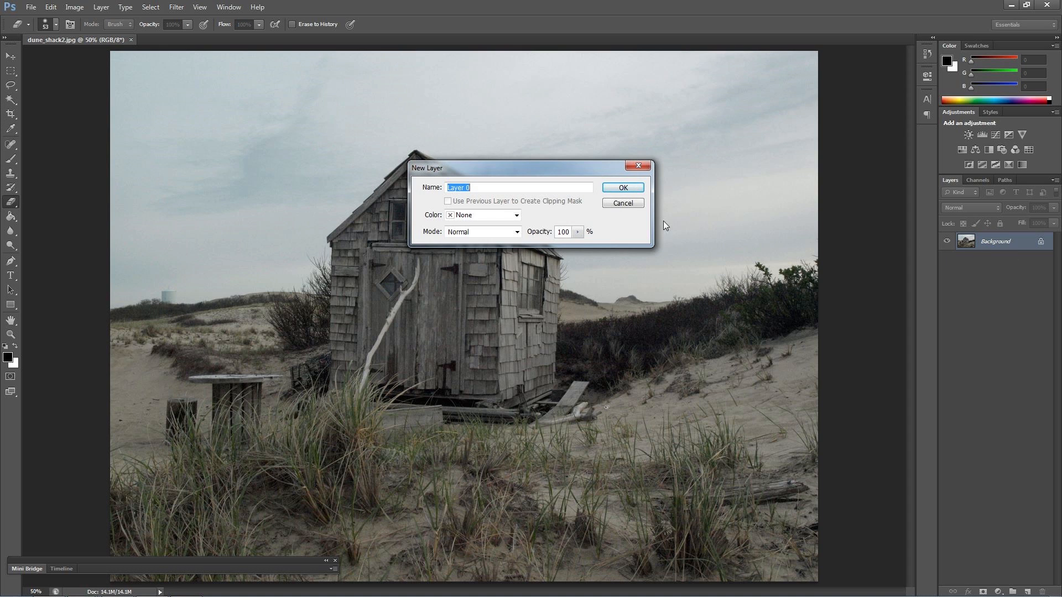
click(623, 188)
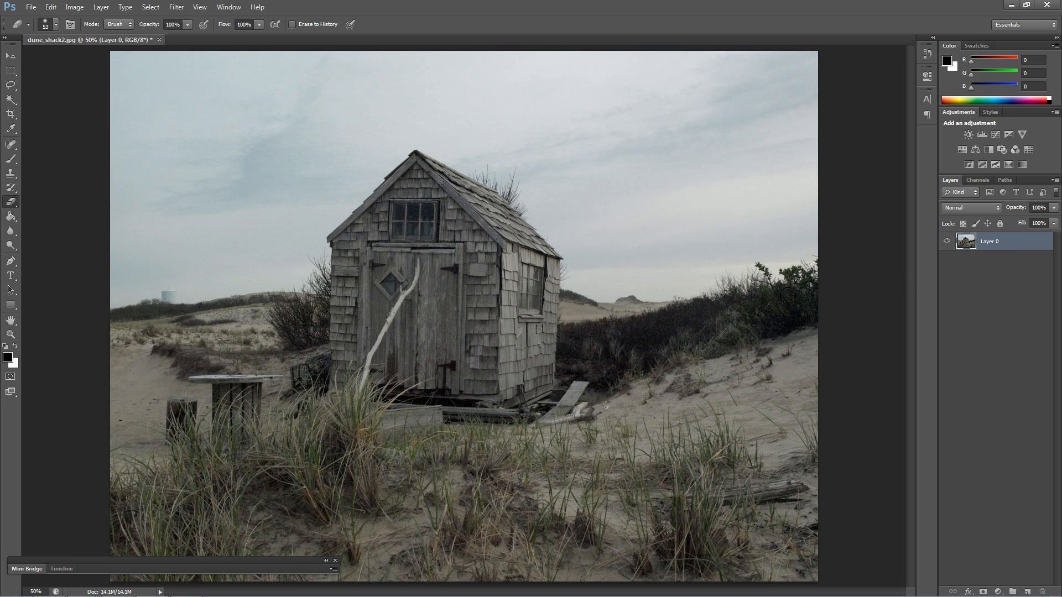
click(1028, 591)
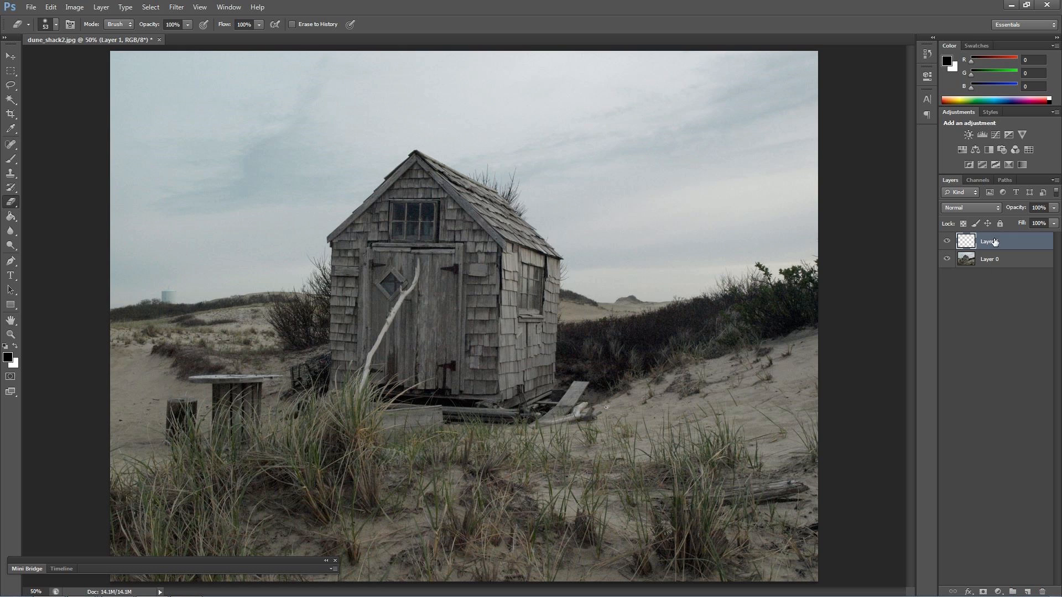
drag(994, 241, 987, 267)
- Set the foreground color to light red eb8585 and fill the empty bottom layer with the Paint Bucket
click(11, 216)
click(8, 358)
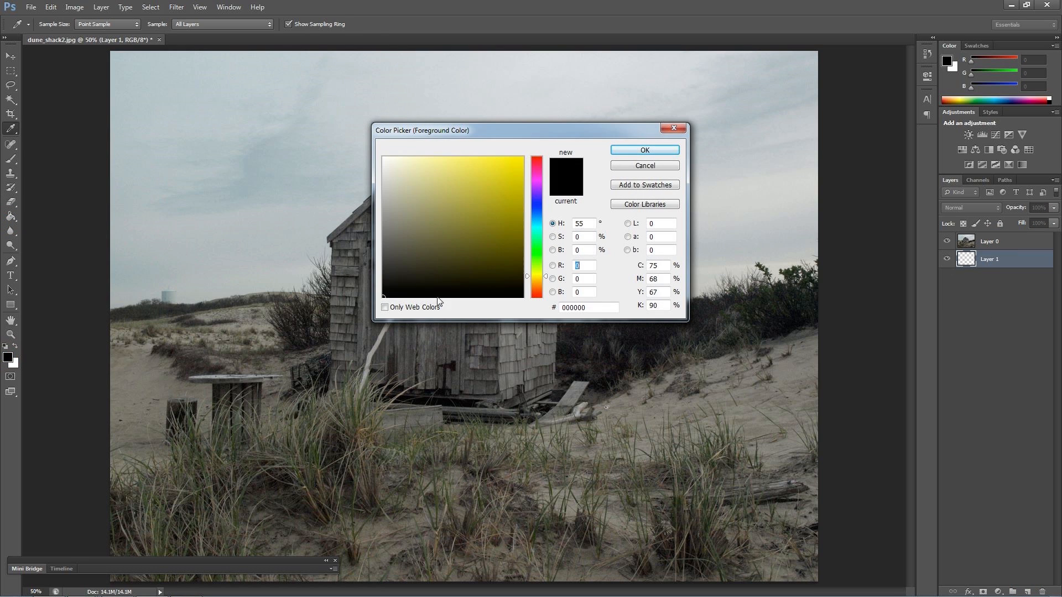
drag(533, 276, 533, 303)
drag(451, 184, 444, 168)
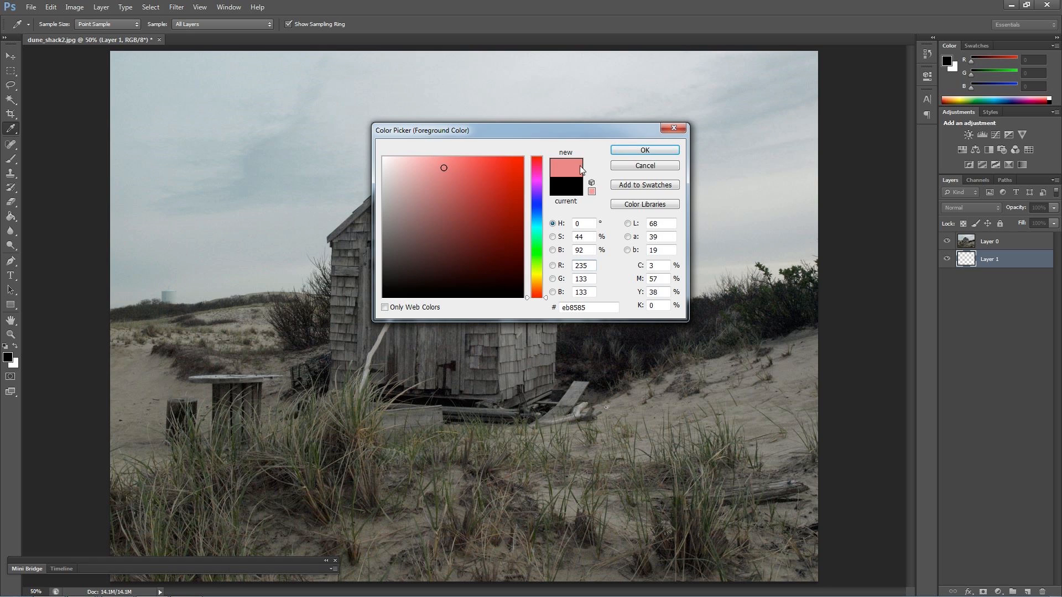
click(641, 151)
key(g)
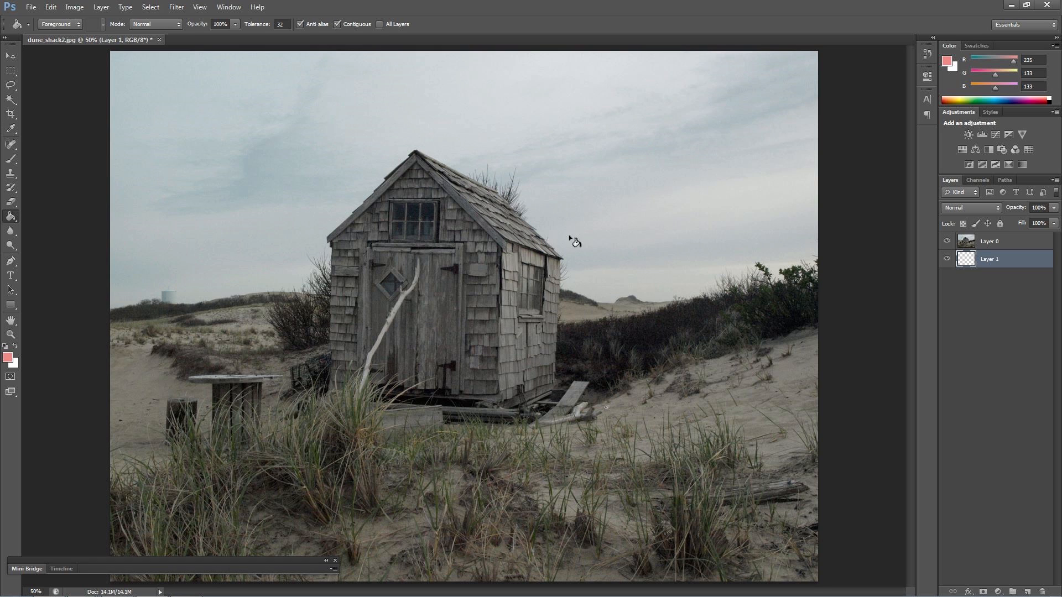
click(681, 258)
- Select Layer 0 and crop the image tightly around the shack on all sides
click(11, 202)
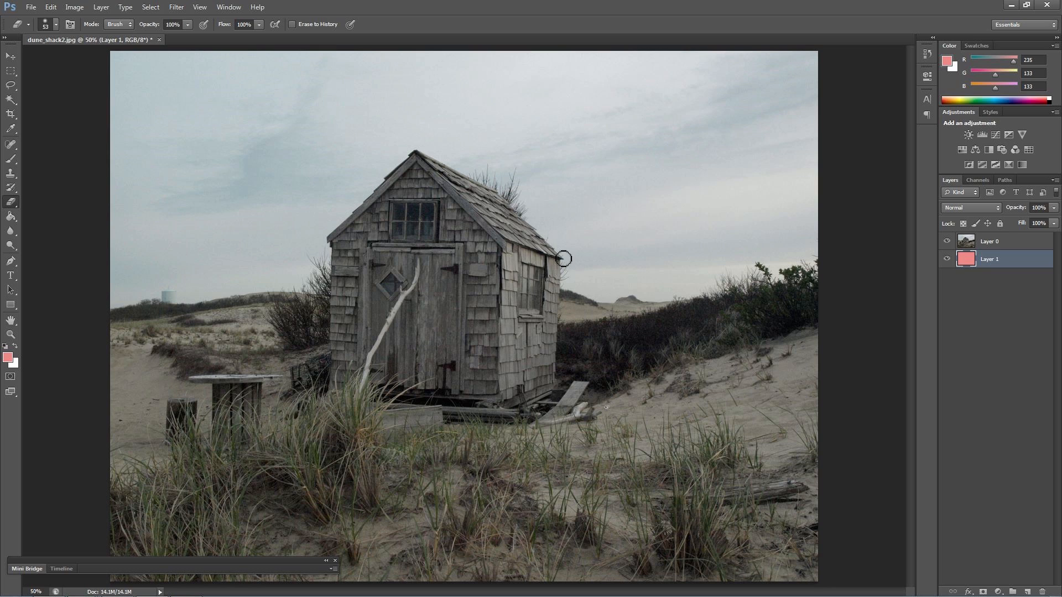
click(990, 242)
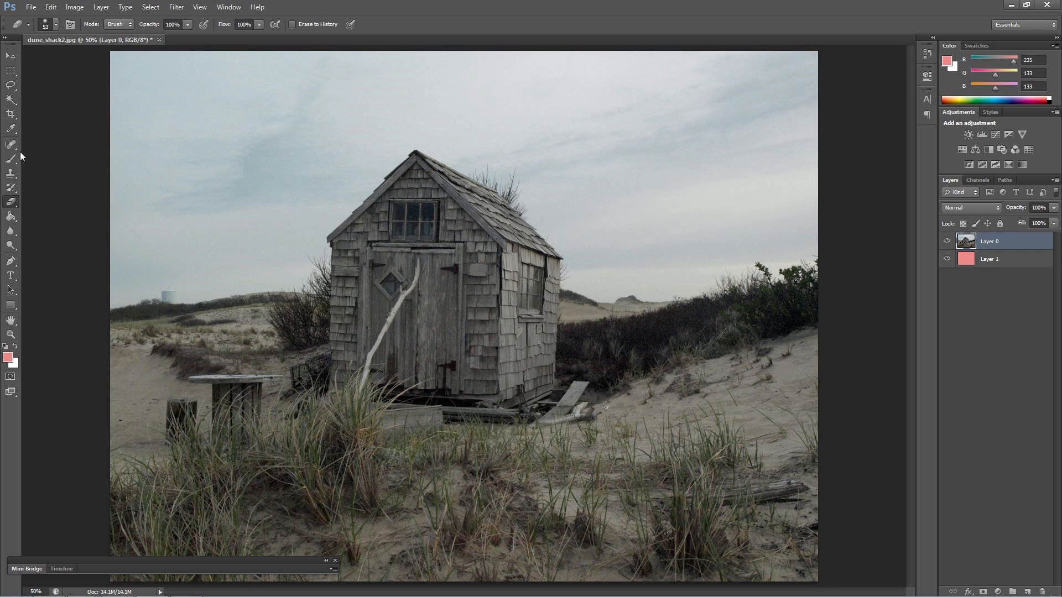
click(11, 114)
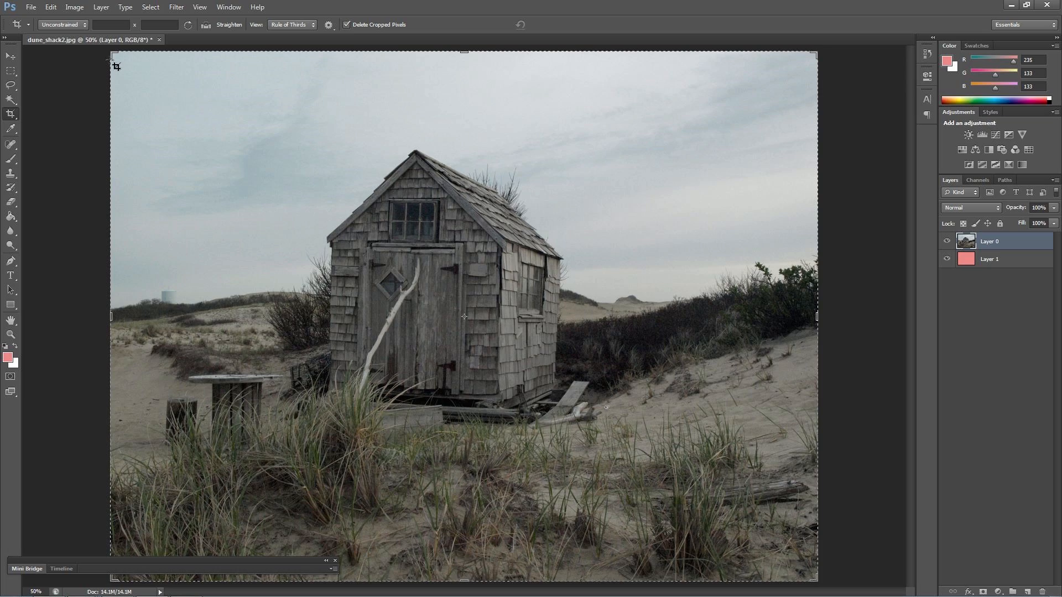
mouse_move(111, 55)
mouse_down()
mouse_move(209, 100)
mouse_move(218, 85)
mouse_move(216, 100)
mouse_up()
drag(712, 99, 586, 100)
drag(584, 535, 585, 450)
click(555, 25)
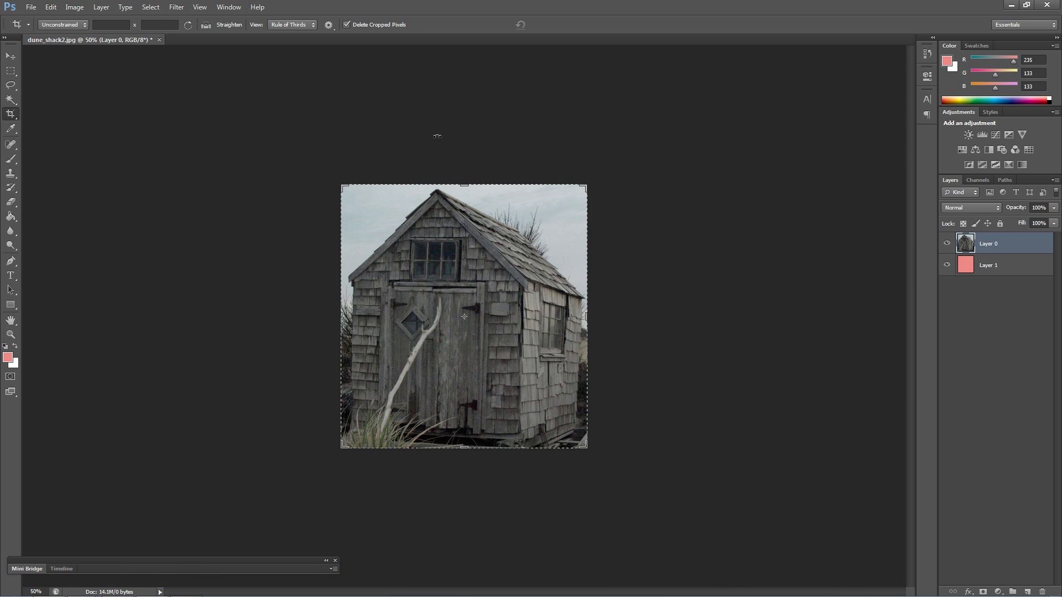
click(9, 53)
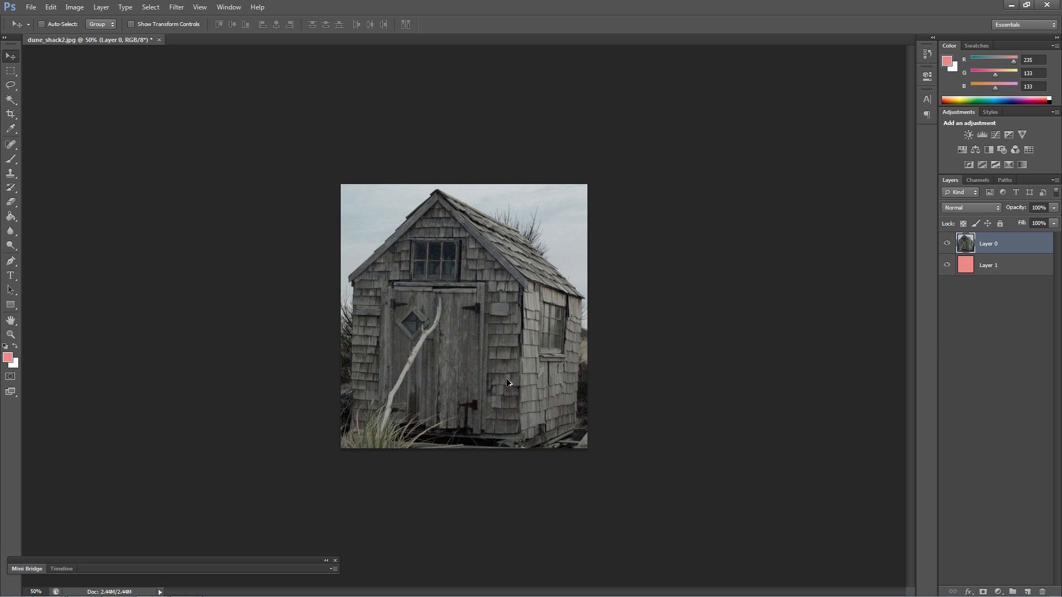
- Set the Eraser to a hard round 88 px brush and erase the sky beyond the roof's left slope
key(ctrl+1)
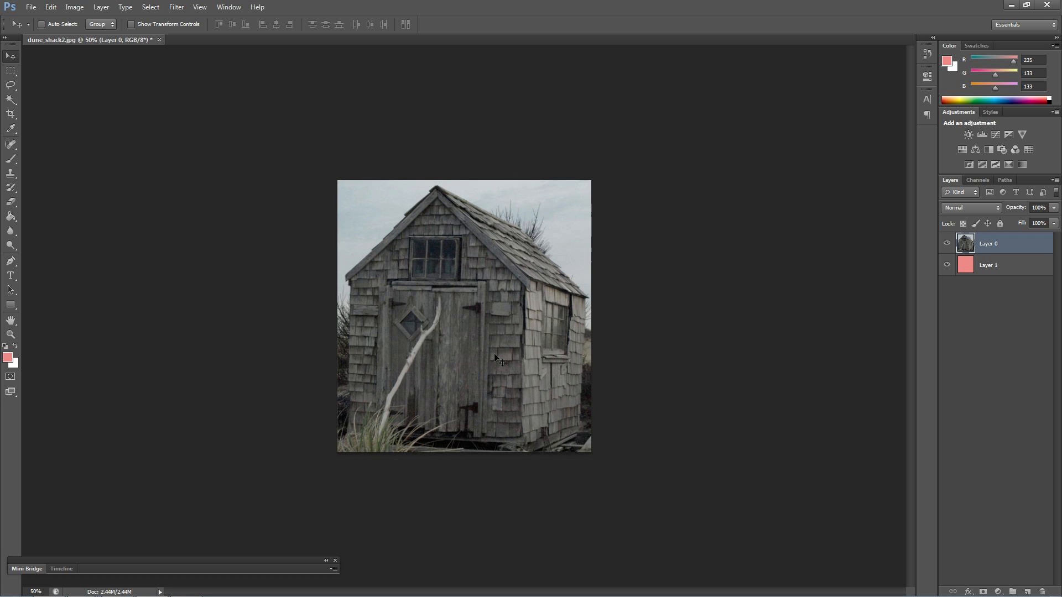
click(10, 202)
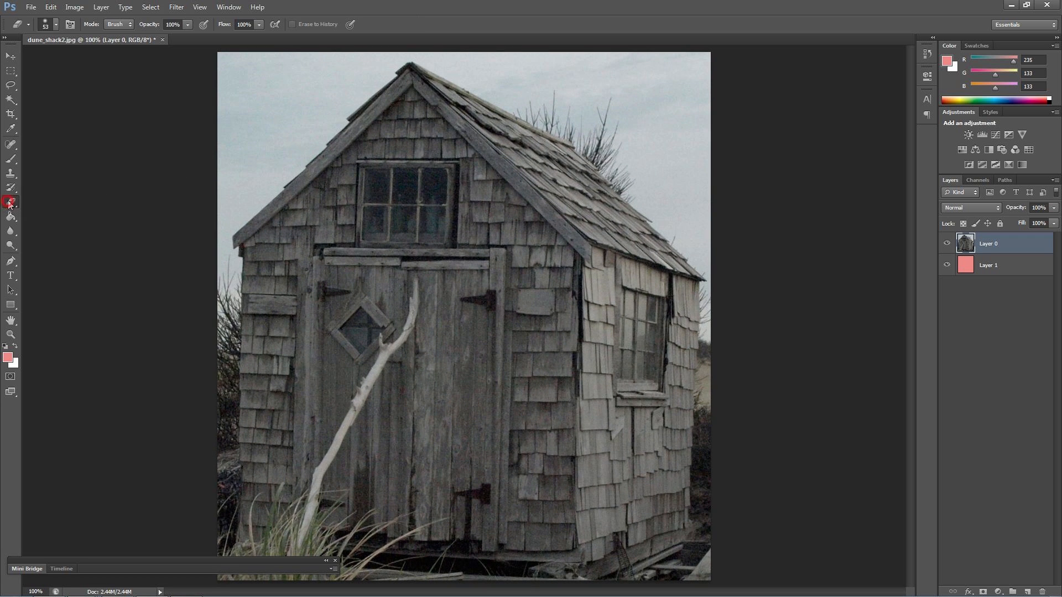
click(55, 25)
click(61, 58)
click(40, 110)
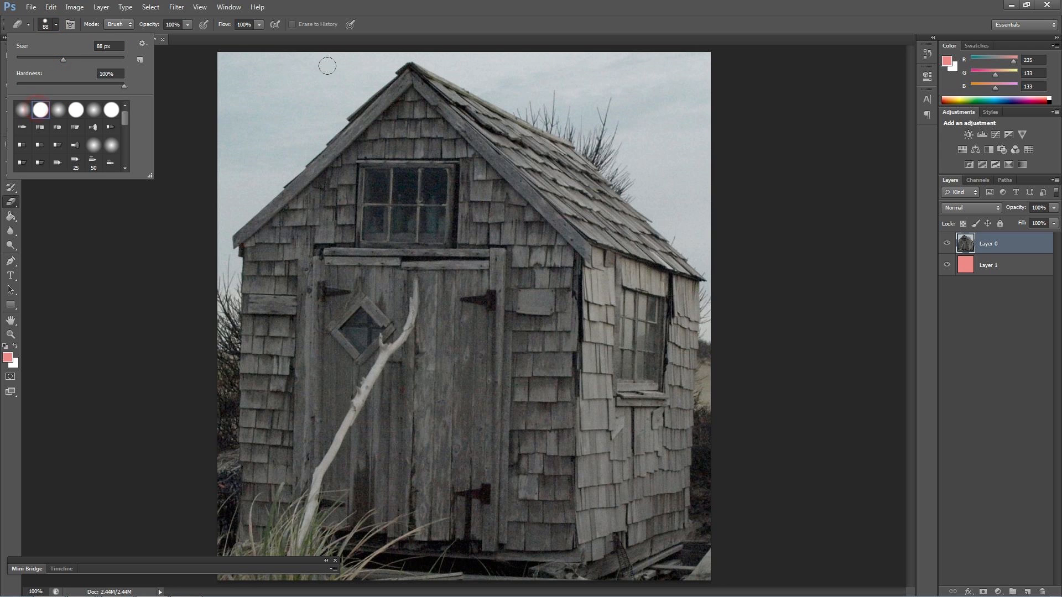
mouse_move(332, 64)
mouse_down()
mouse_move(238, 103)
mouse_move(238, 66)
mouse_move(178, 131)
mouse_move(316, 89)
mouse_move(205, 163)
mouse_up()
- Select the sky with Color Range using a sampled sky color and fuzziness 85, then test the Eraser near the branches
click(156, 7)
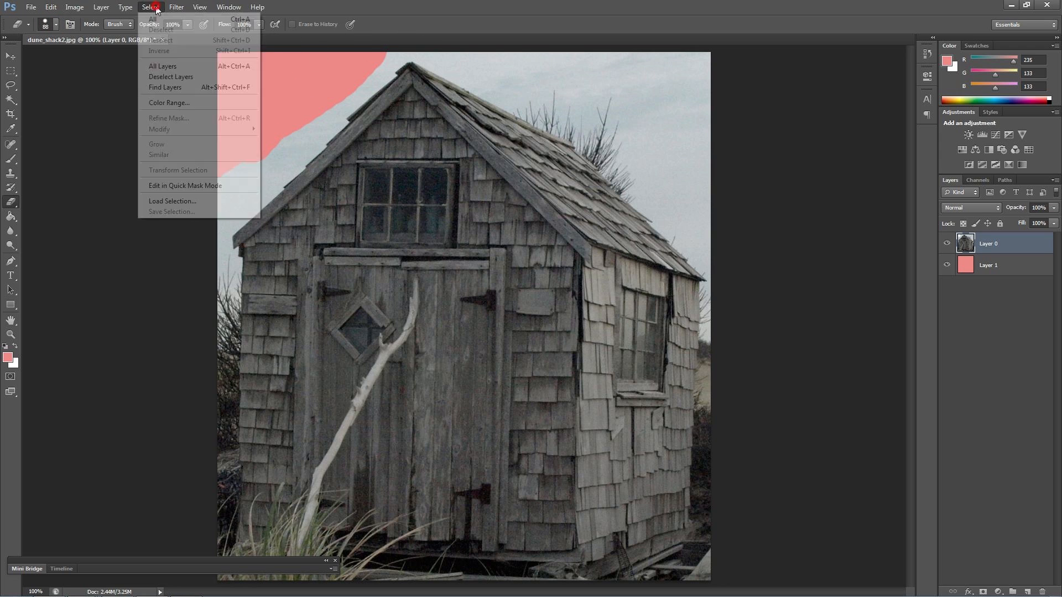
click(158, 103)
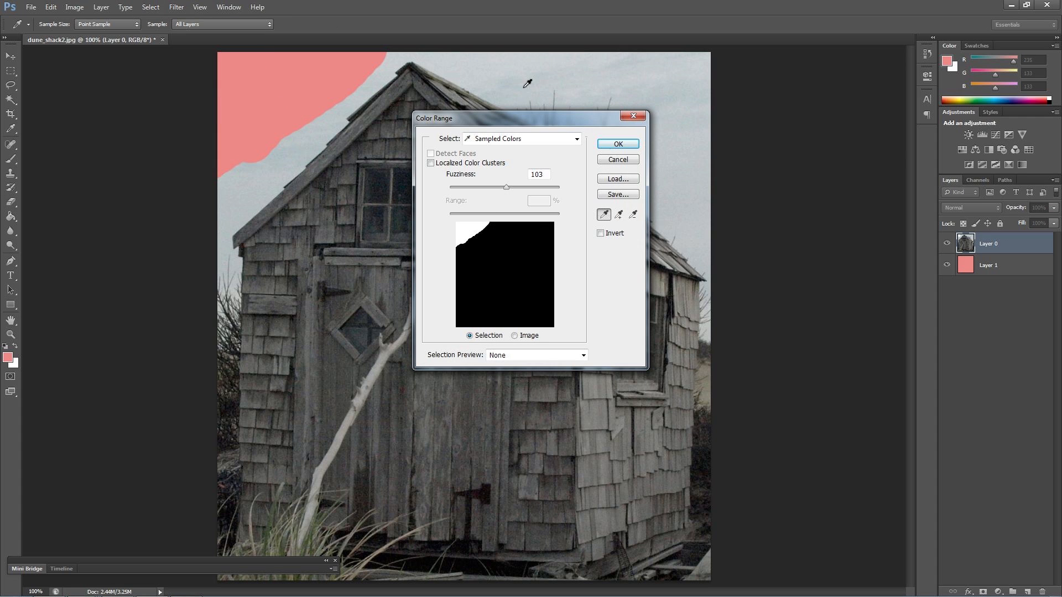
click(443, 71)
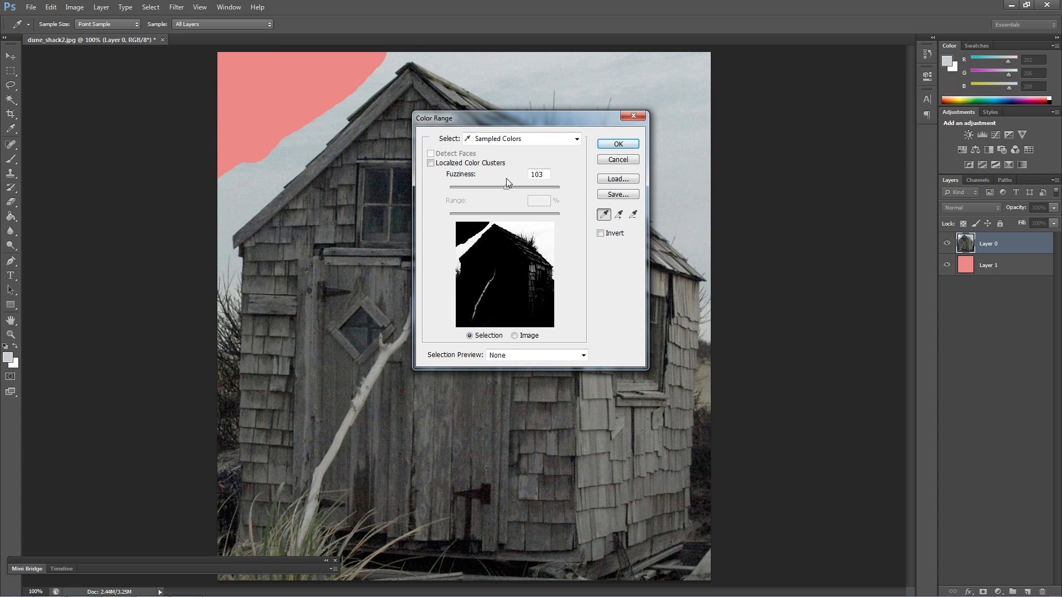
mouse_move(505, 188)
mouse_down()
mouse_move(473, 189)
mouse_move(496, 188)
mouse_up()
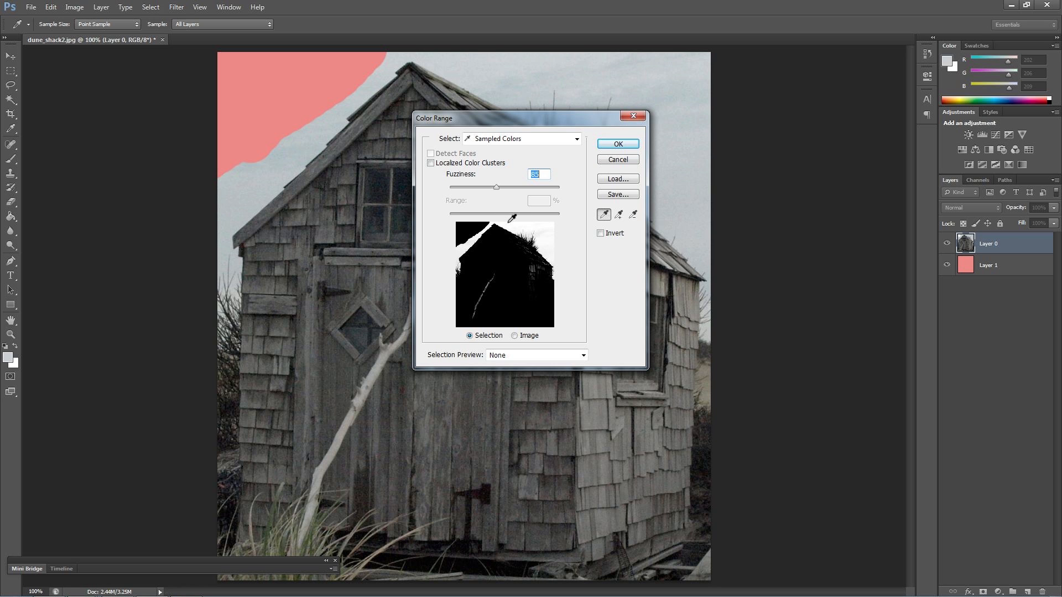
click(616, 144)
key(e)
click(614, 145)
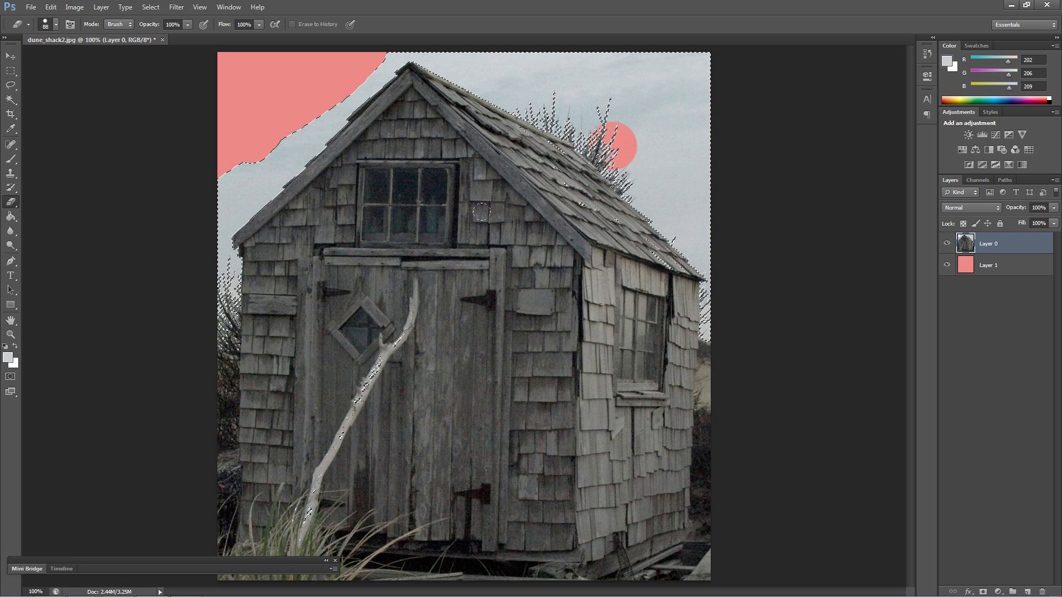
- Try deleting the selected sky pixels, undo the deletion and deselect
key(Delete)
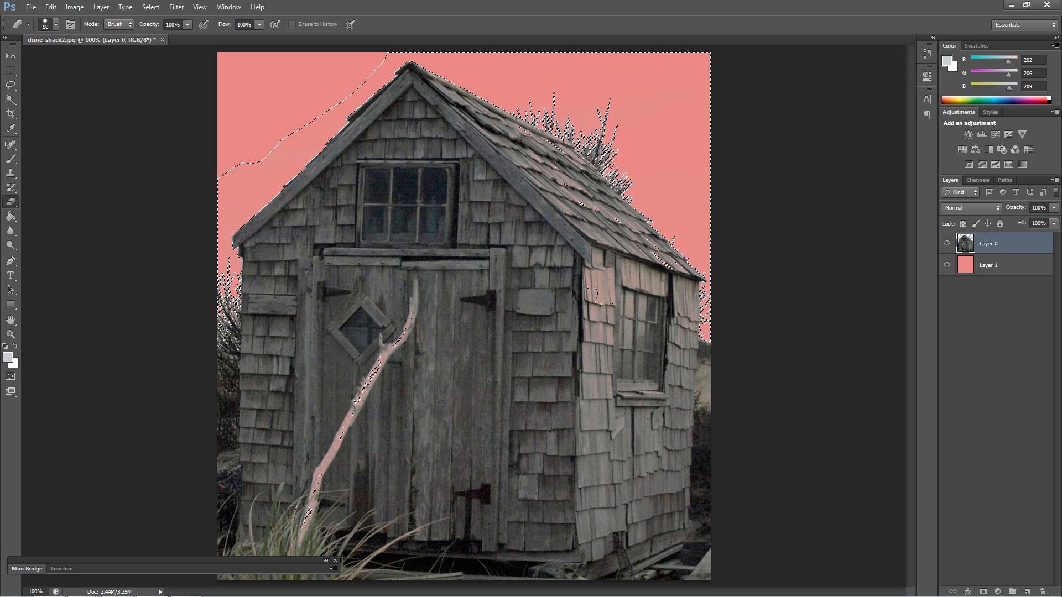
key(ctrl+z)
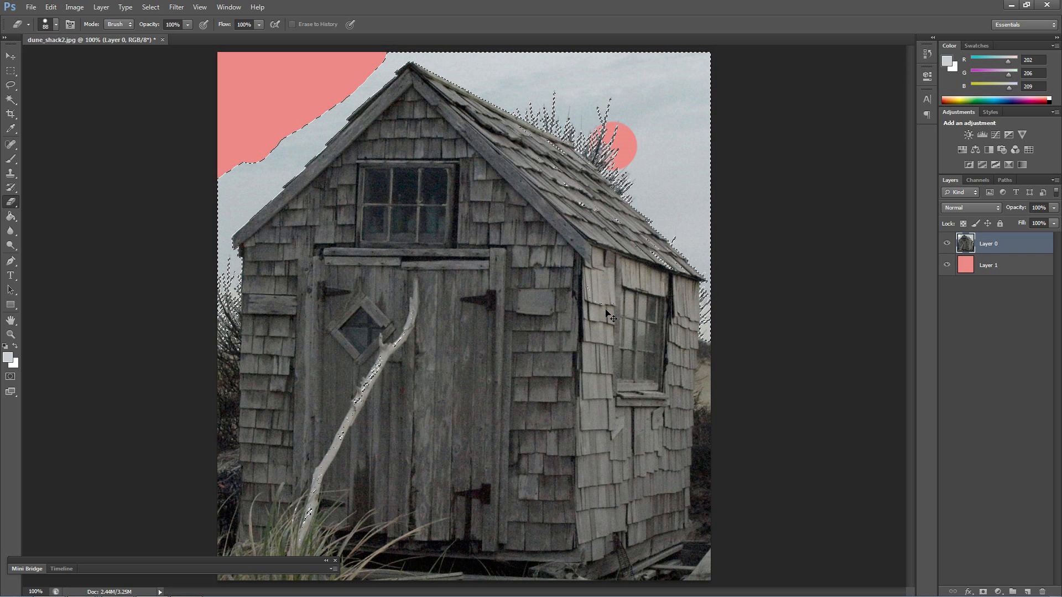
key(ctrl+d)
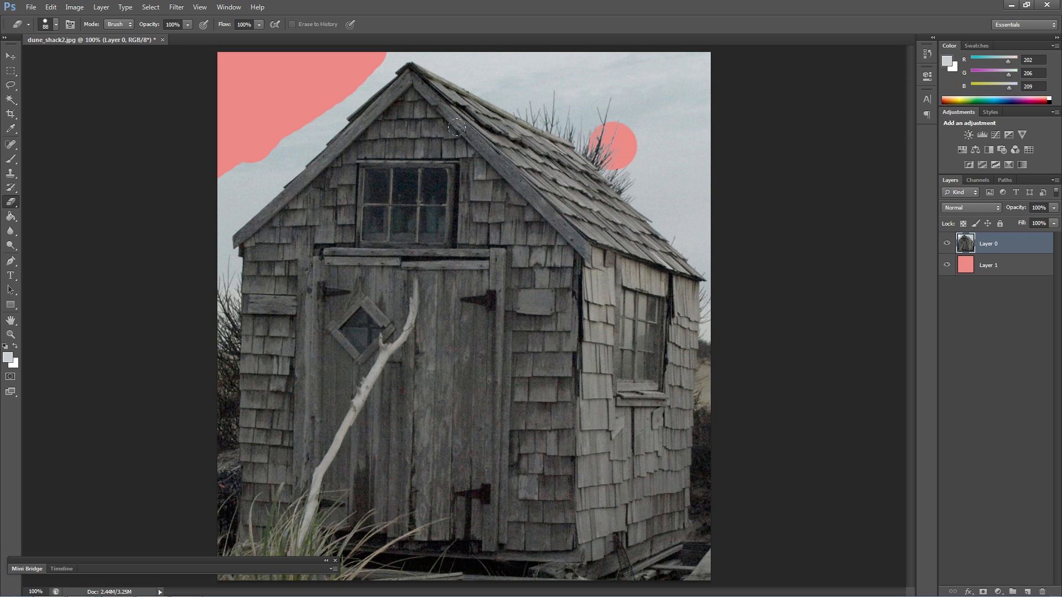
- Erase the remaining background around the shack, refining its edges with a 19 px eraser and pen pressure controlling the size
mouse_move(442, 46)
mouse_down()
mouse_move(525, 83)
mouse_move(712, 44)
mouse_move(592, 68)
mouse_move(702, 138)
mouse_move(571, 83)
mouse_move(712, 183)
mouse_move(496, 71)
mouse_move(226, 536)
mouse_up()
click(56, 24)
drag(33, 63, 25, 63)
click(350, 24)
mouse_move(386, 79)
mouse_down()
mouse_move(603, 171)
mouse_move(718, 545)
mouse_move(633, 580)
mouse_up()
drag(227, 540, 224, 555)
drag(382, 86, 284, 181)
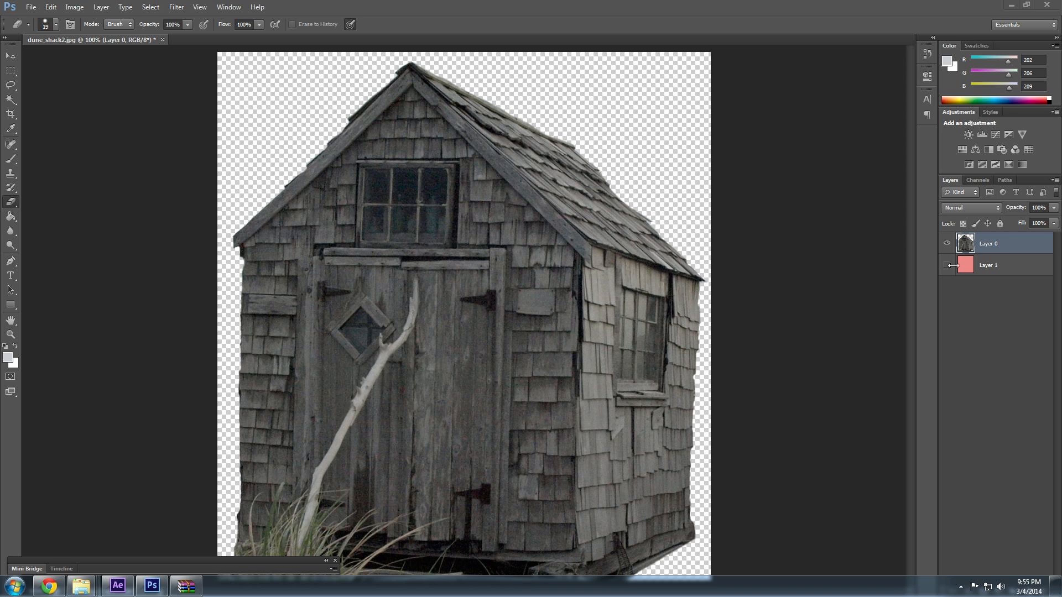
- Delete the light red Layer 1 and set up saving the cut-out shack as a PNG copy in the Assets folder
click(1008, 269)
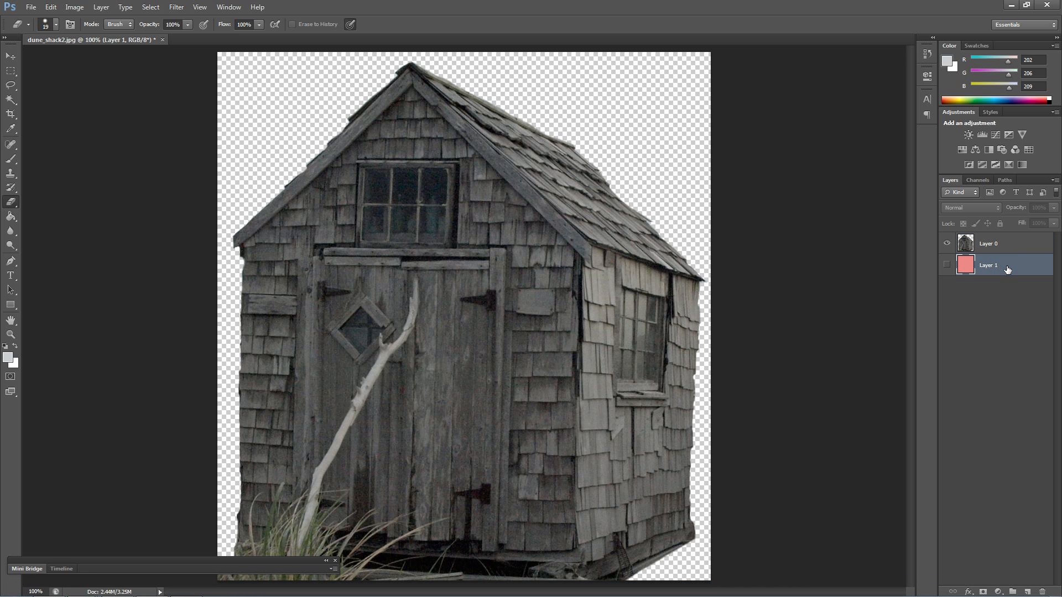
key(Delete)
click(31, 7)
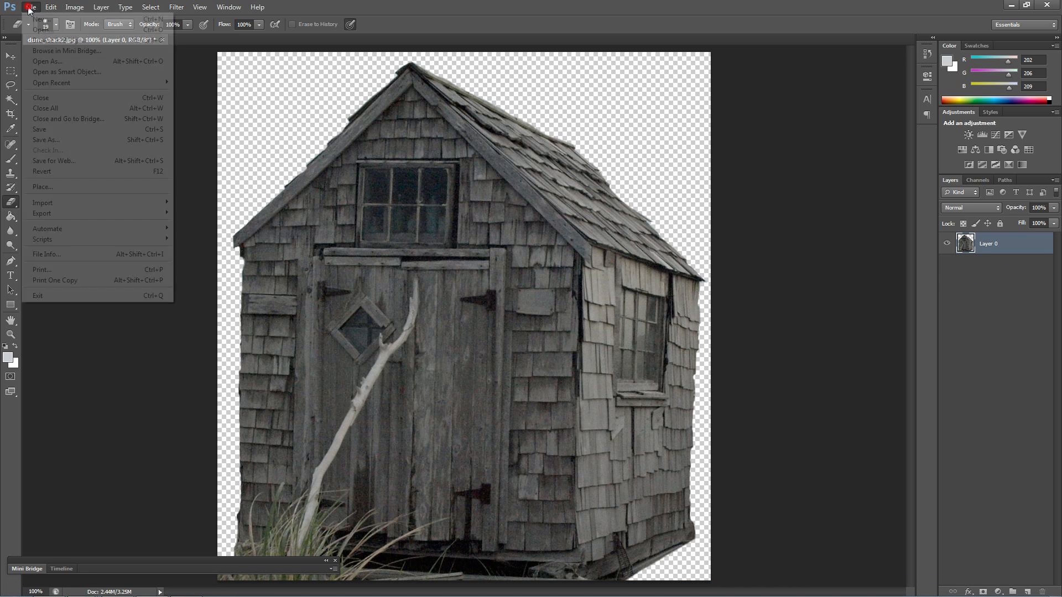
click(61, 139)
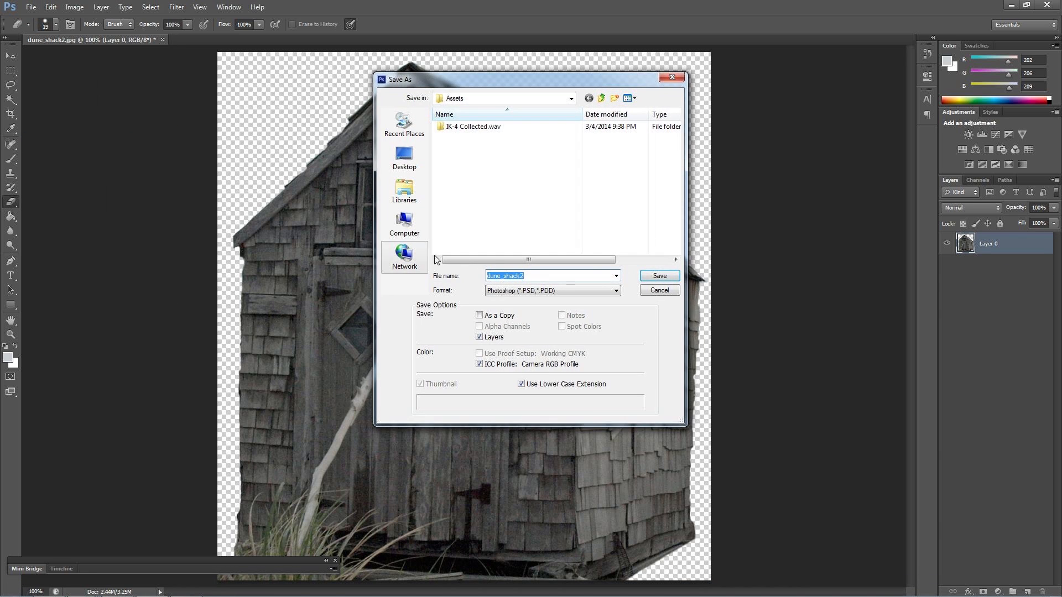
click(510, 292)
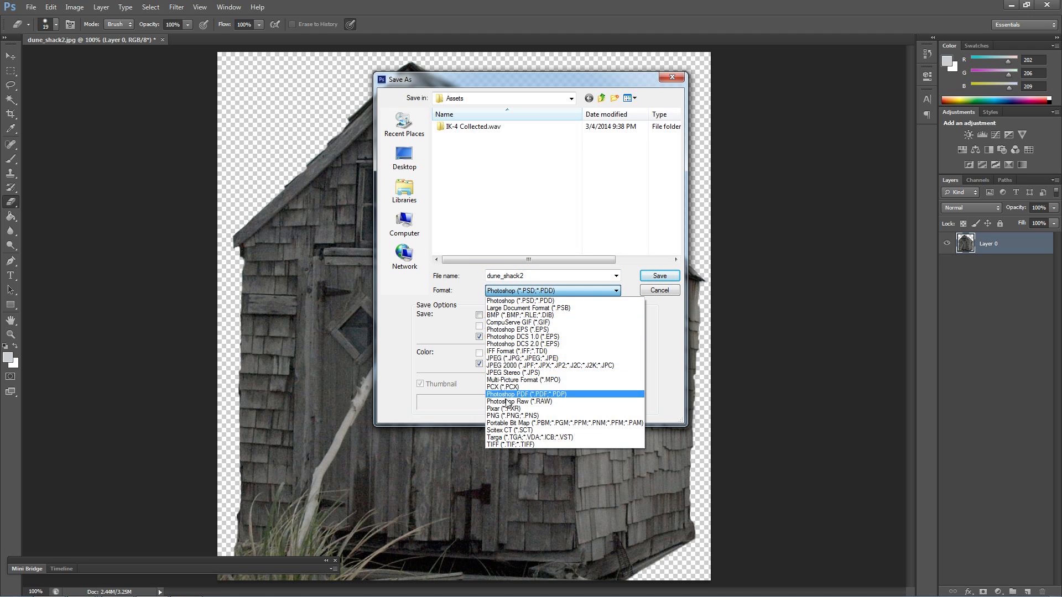
click(505, 415)
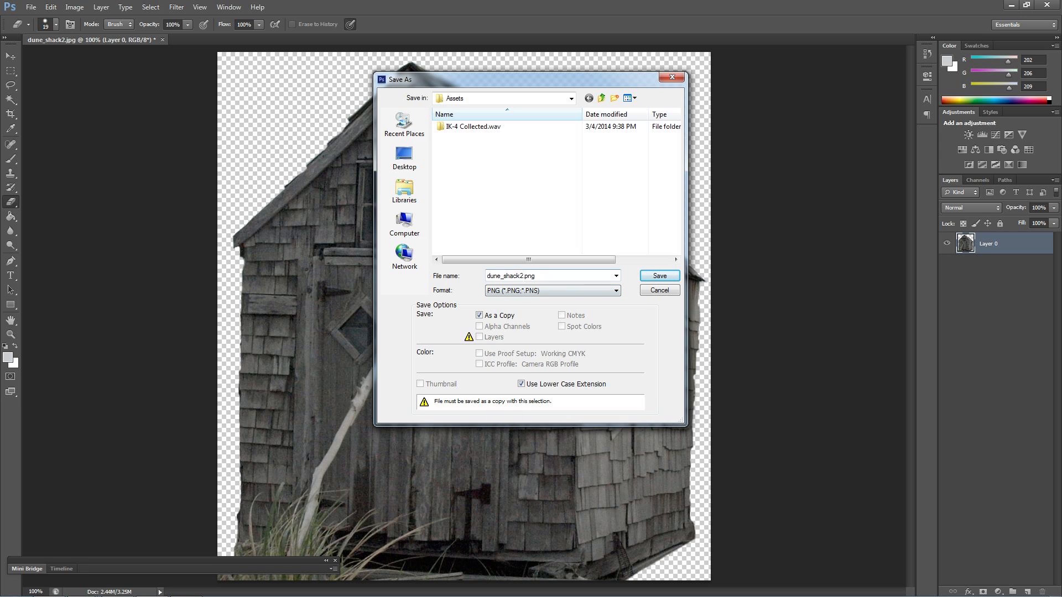
- Name the PNG copy dune_shack_Alpha and save it with Smallest / Slow compression and no interlacing
double_click(522, 276)
click(565, 277)
click(522, 275)
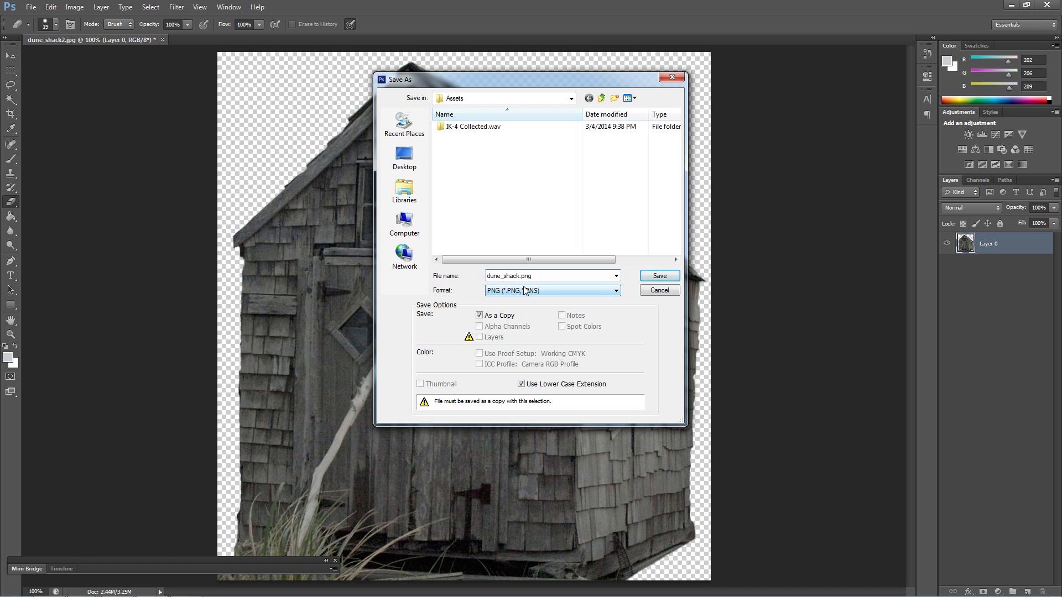
text(Alpha)
text(_)
click(645, 280)
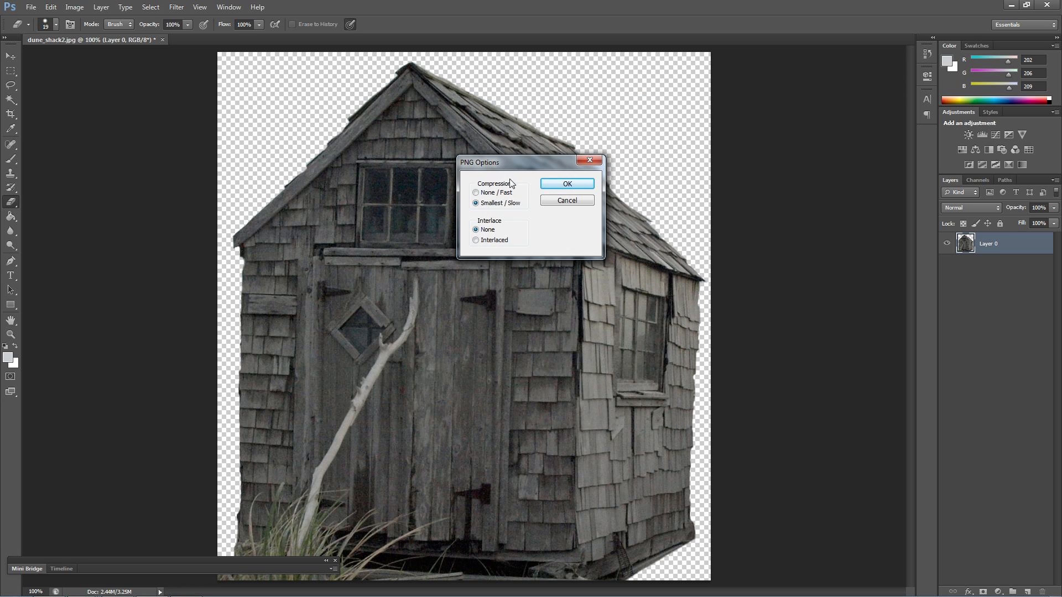
click(559, 186)
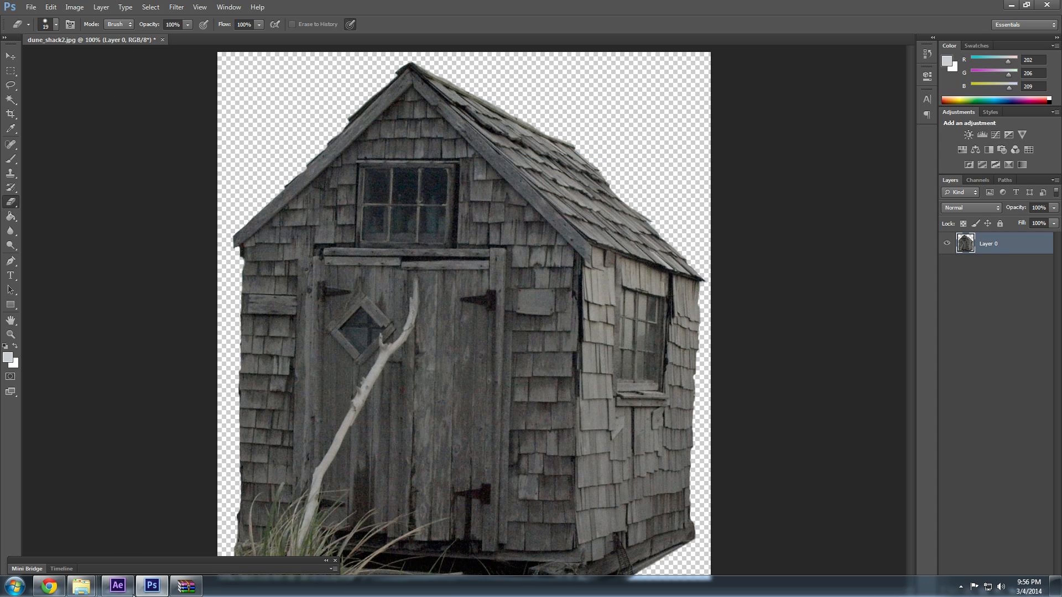
- Switch to After Effects and import dune_shack_Alpha from the Setting Up a Scene > Assets folder into the project's Assets folder
click(111, 591)
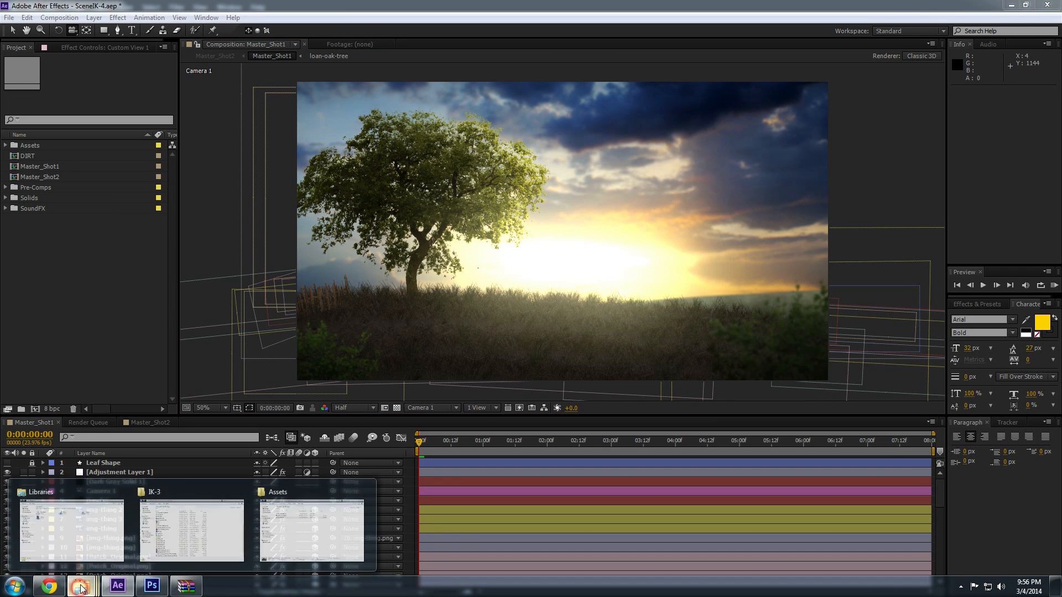
click(283, 520)
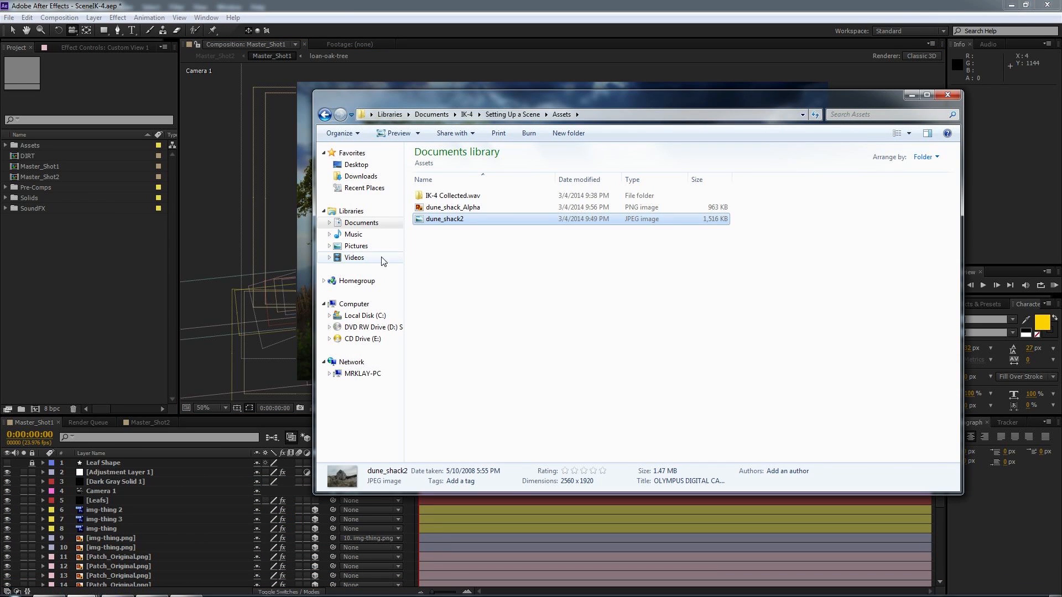
drag(453, 208, 28, 146)
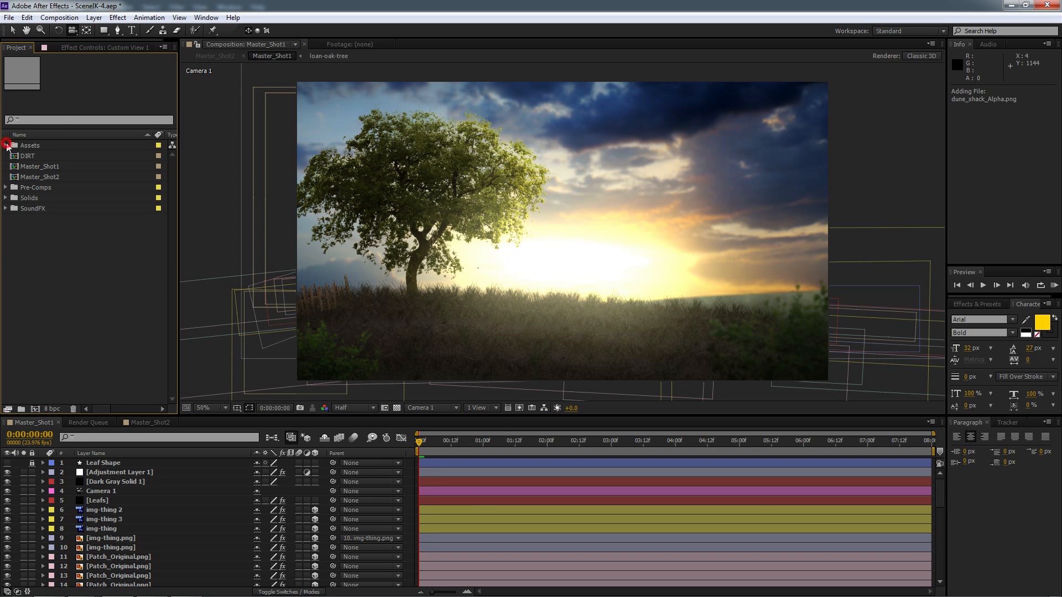
- Place dune_shack_Alpha.png in the Master_Shot1 composition between the DIRT layer and Shape Layer 2 and make it a 3D layer
click(6, 145)
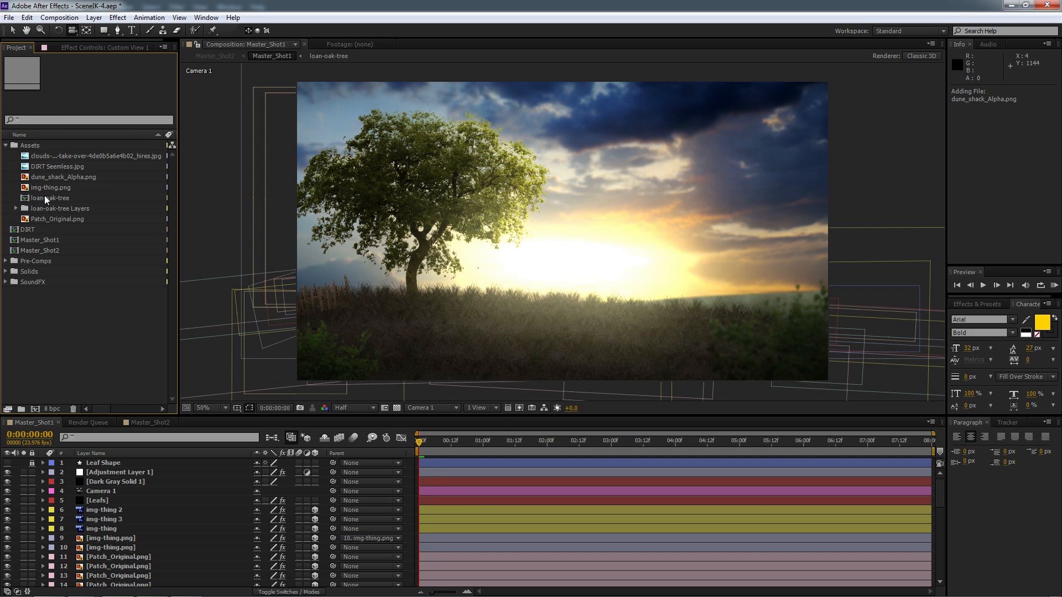
click(40, 178)
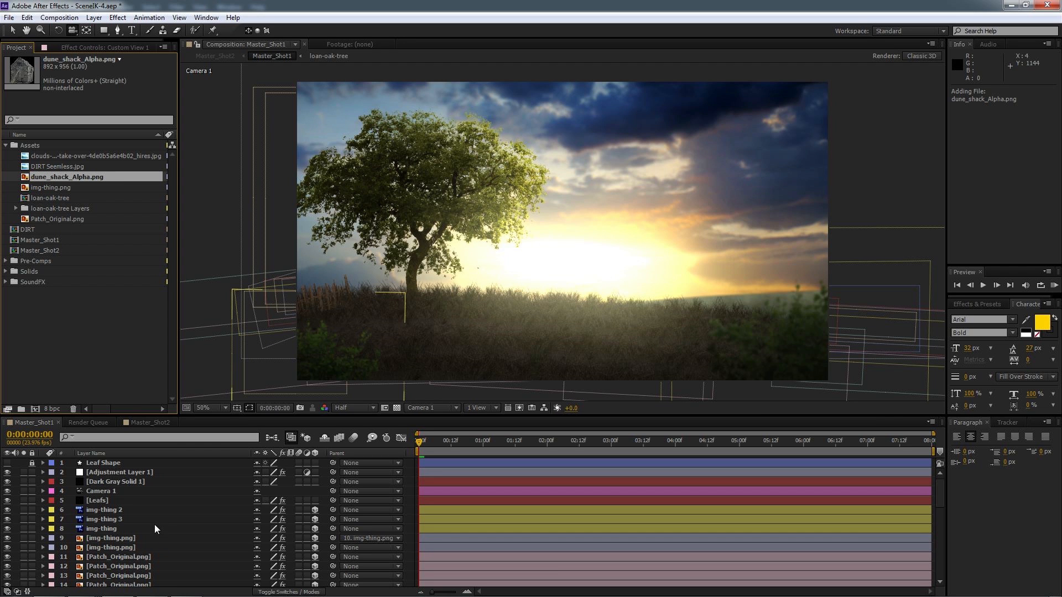
drag(220, 415, 219, 351)
click(135, 470)
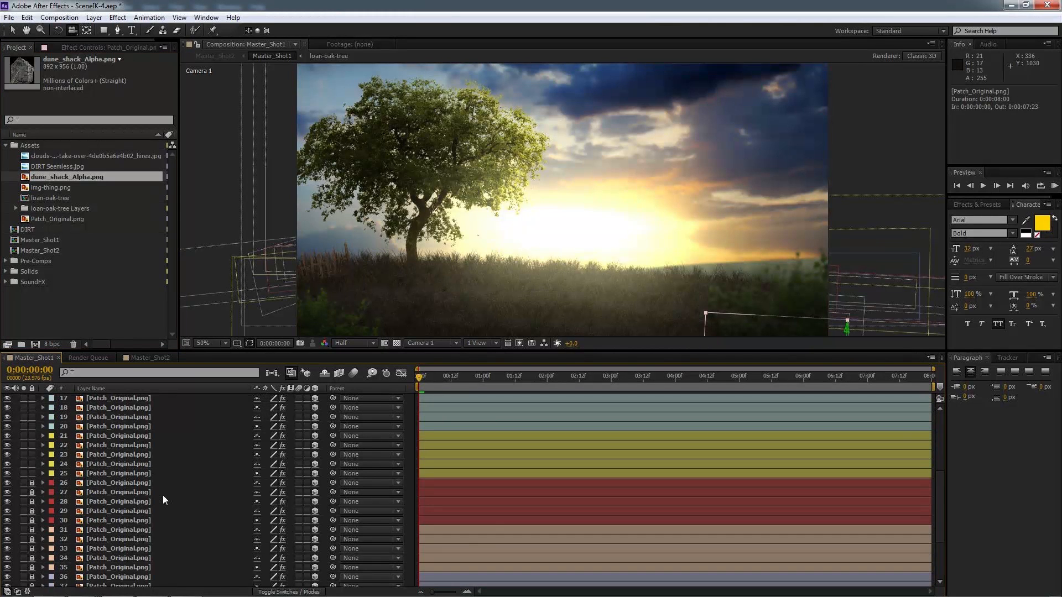
scroll(163, 496, down, 3)
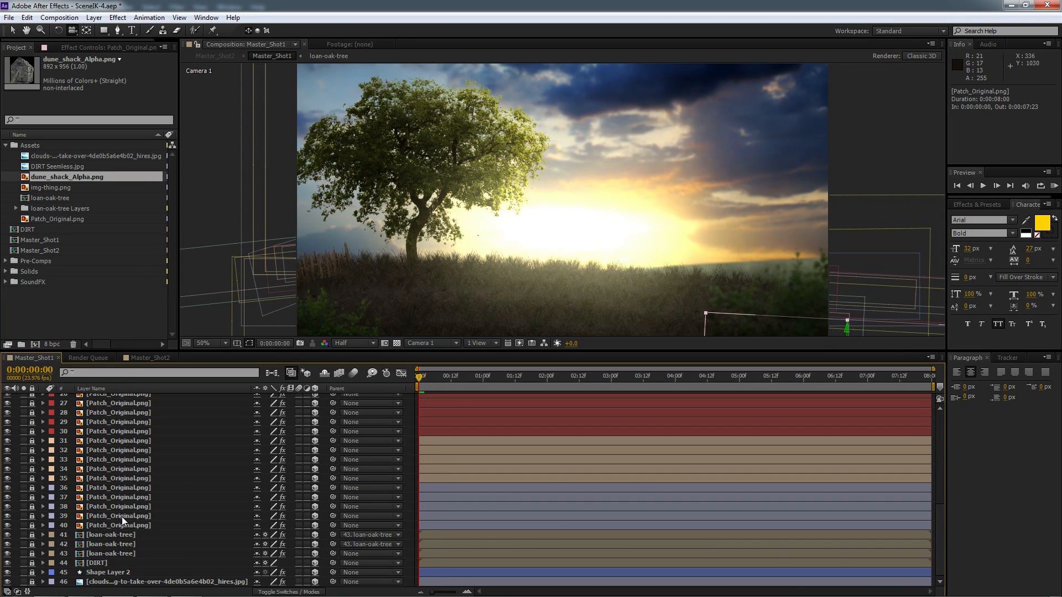
click(104, 574)
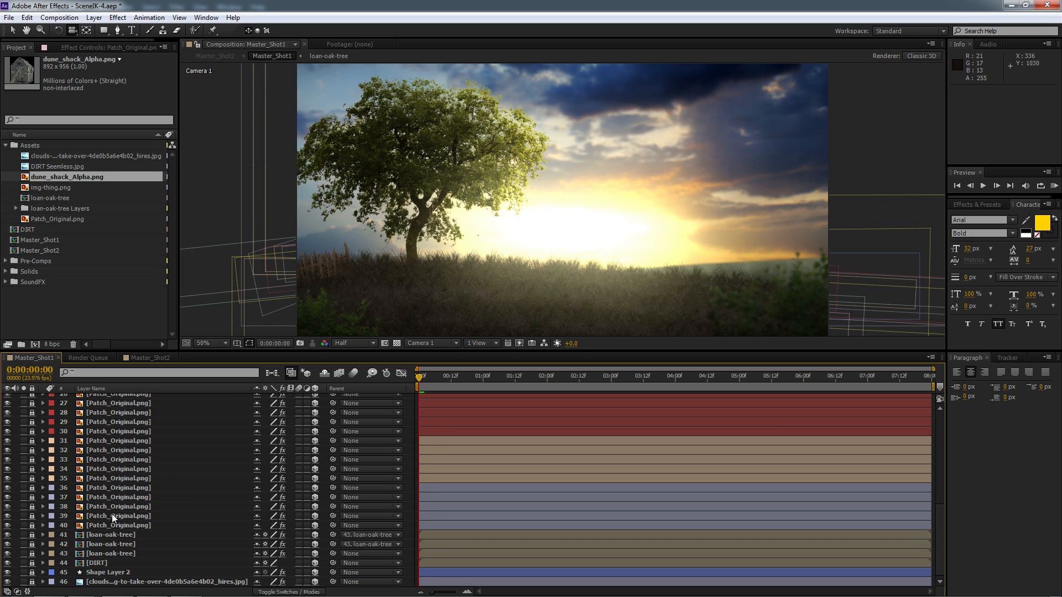
drag(55, 177, 120, 568)
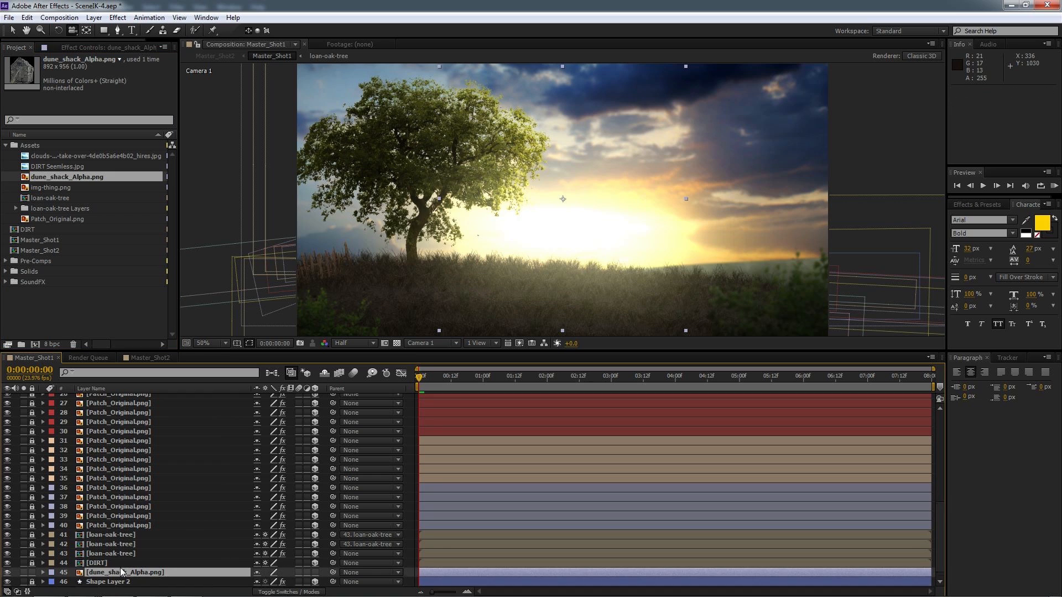
click(315, 573)
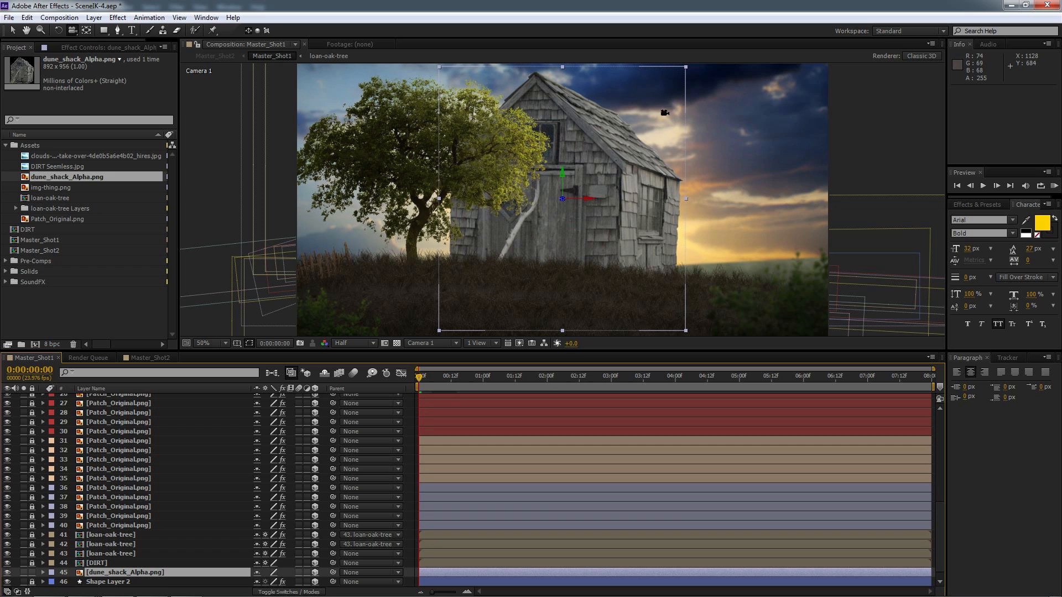
- Scale the shack down to roughly a third of its size and move it onto the far-right end of the hill
key(v)
drag(684, 71, 609, 141)
drag(588, 224, 766, 255)
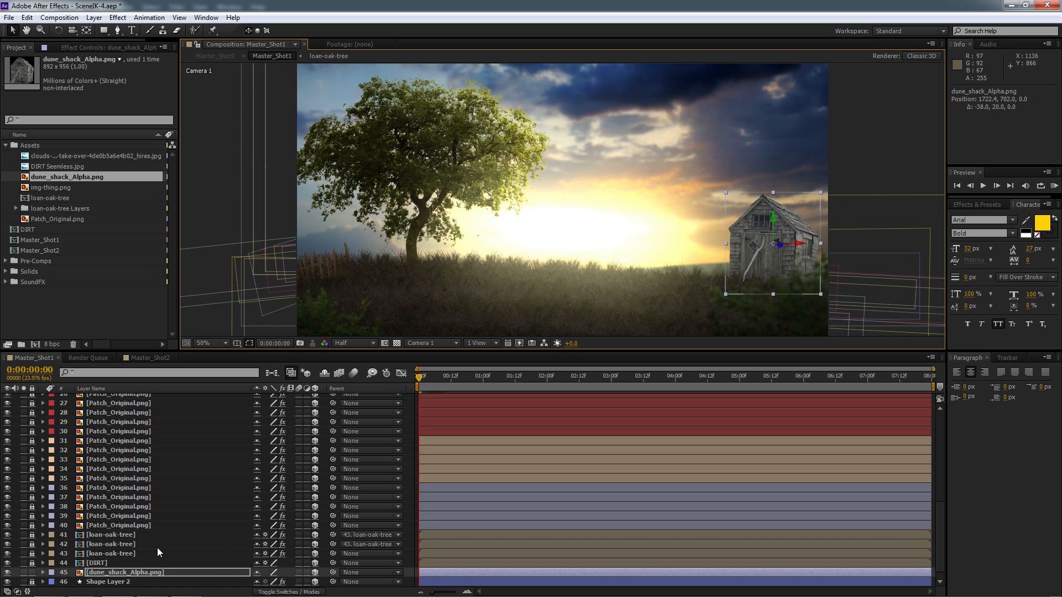
- Push the shack back in depth to a Z position of 217 and lower it to a Y position of 722
key(p)
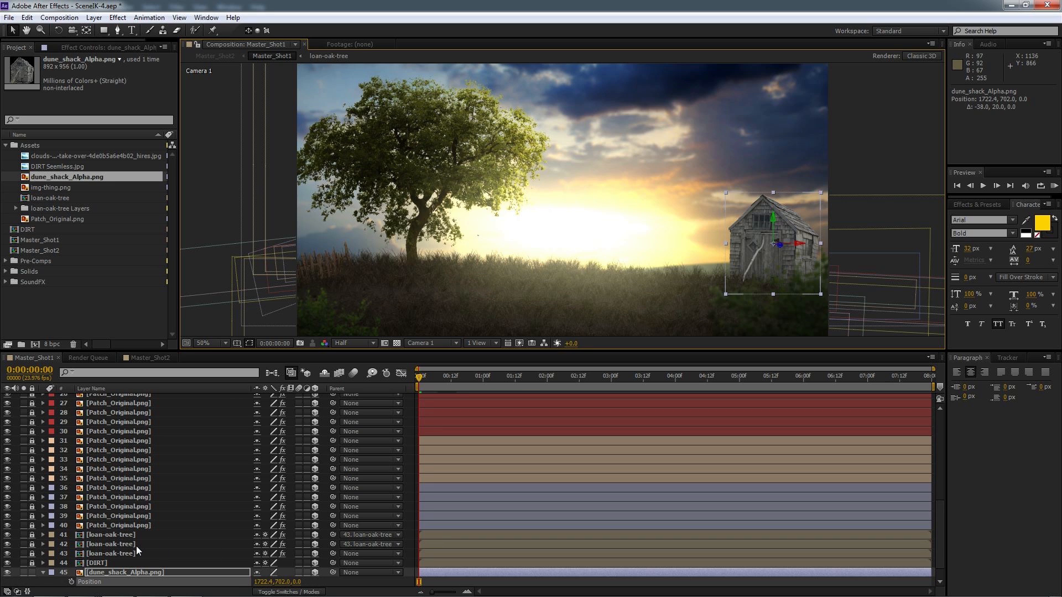
scroll(136, 546, down, 1)
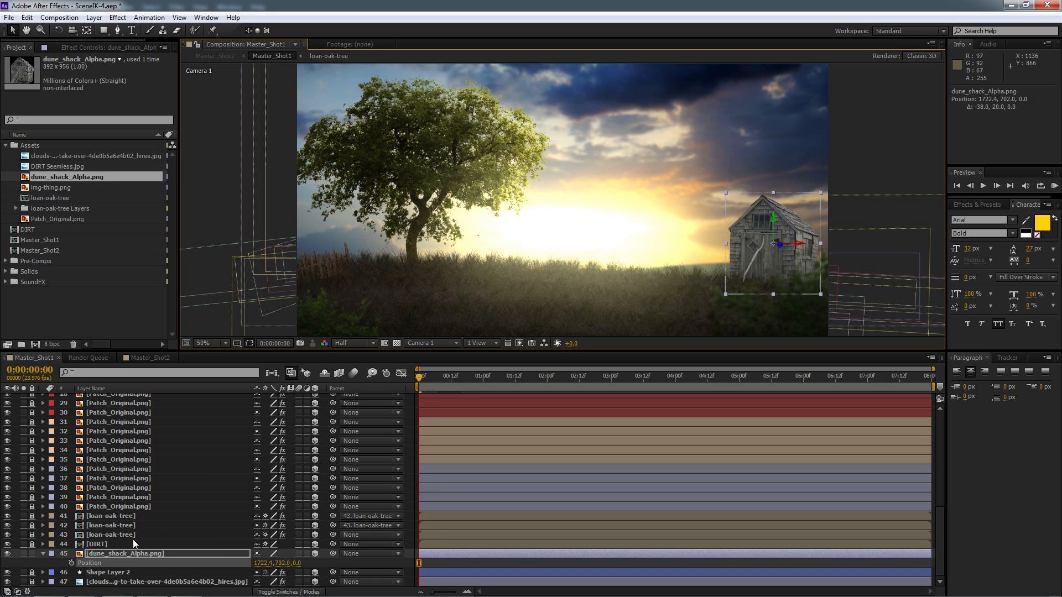
click(296, 564)
click(297, 564)
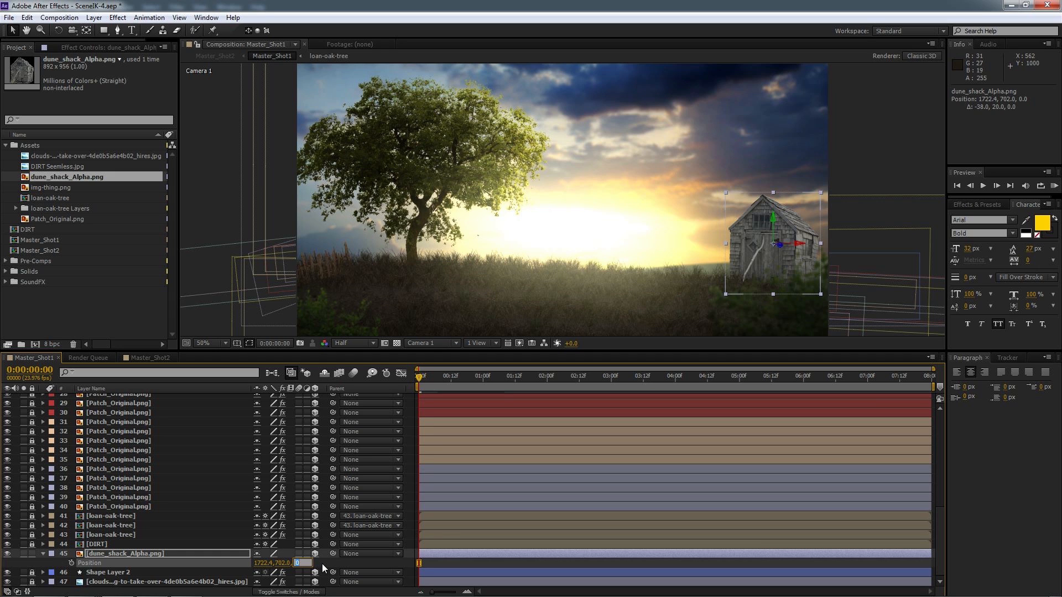
text(23)
key(Return)
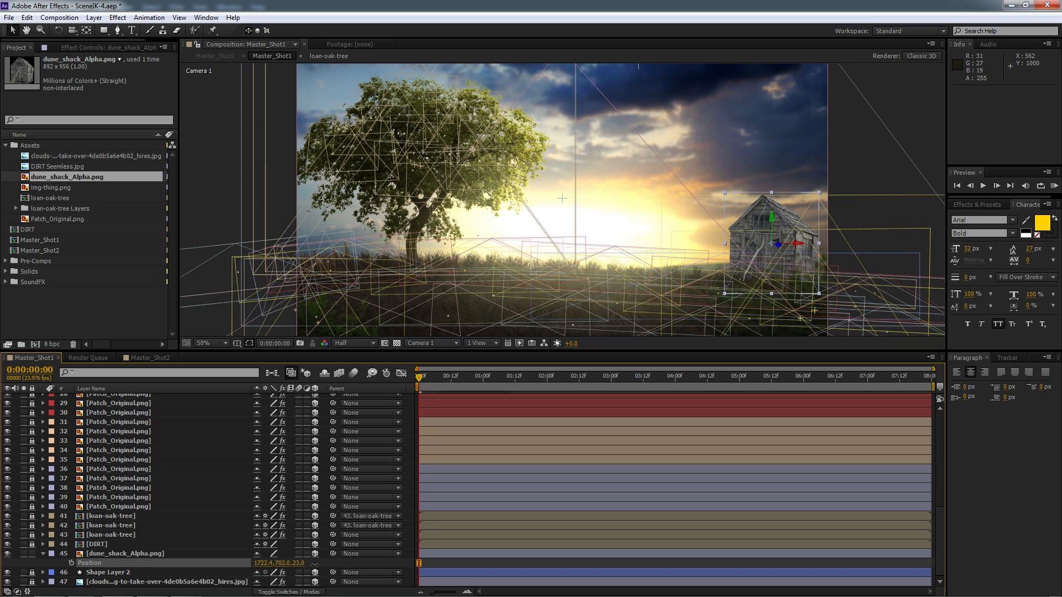
drag(299, 564, 422, 564)
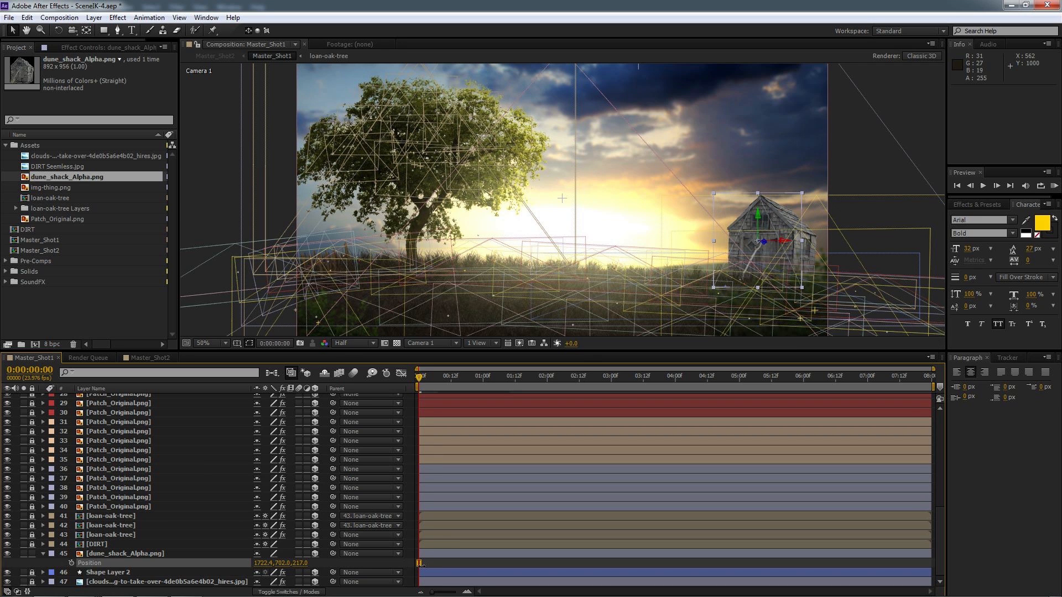
drag(274, 563, 337, 563)
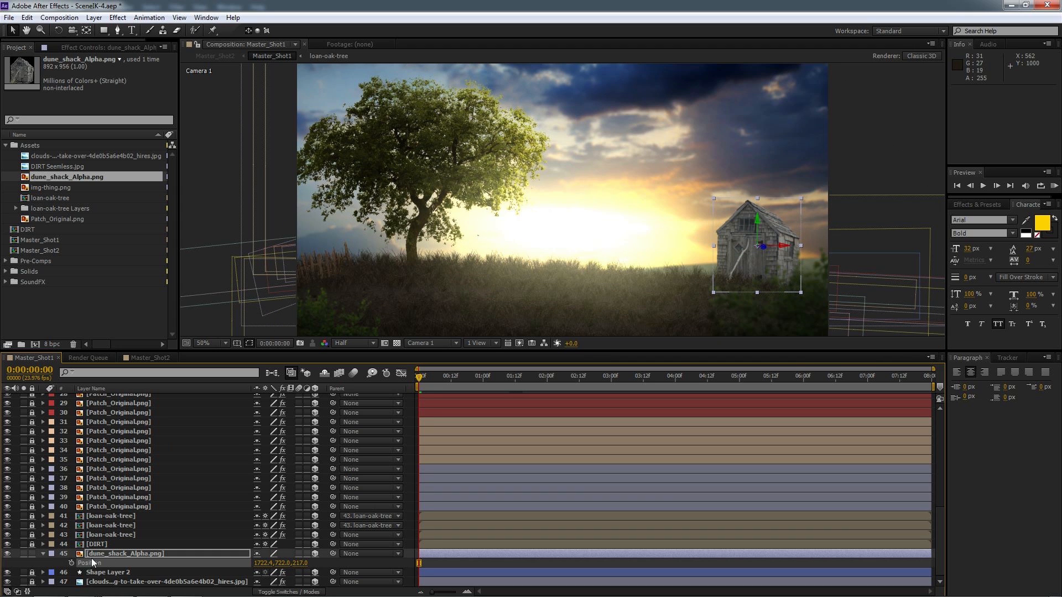
- Check Shape Layer 2's position as a reference and bring the shack slightly forward along Z
click(109, 576)
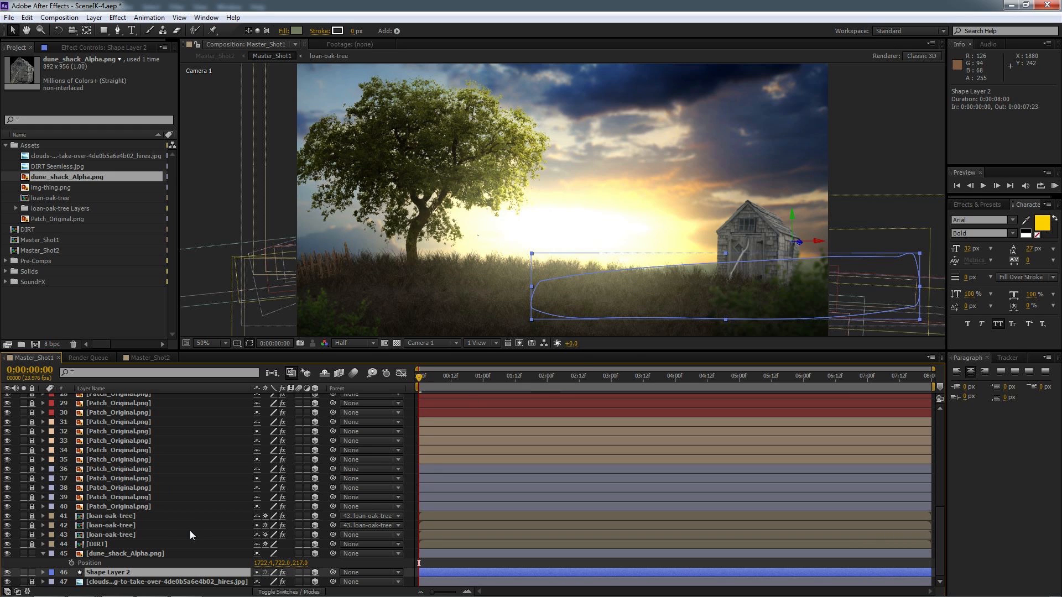
key(p)
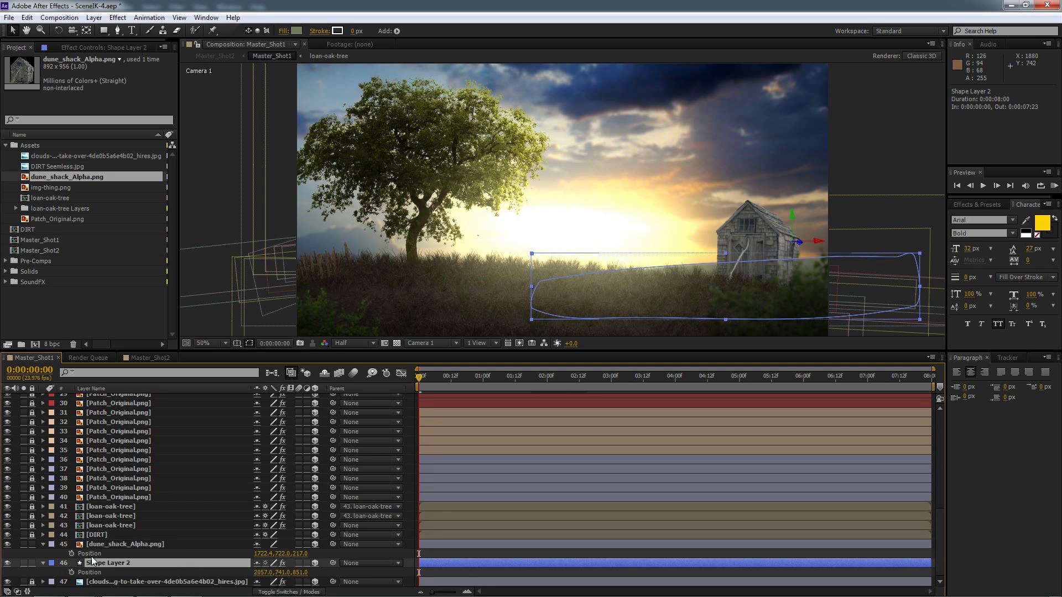
click(43, 562)
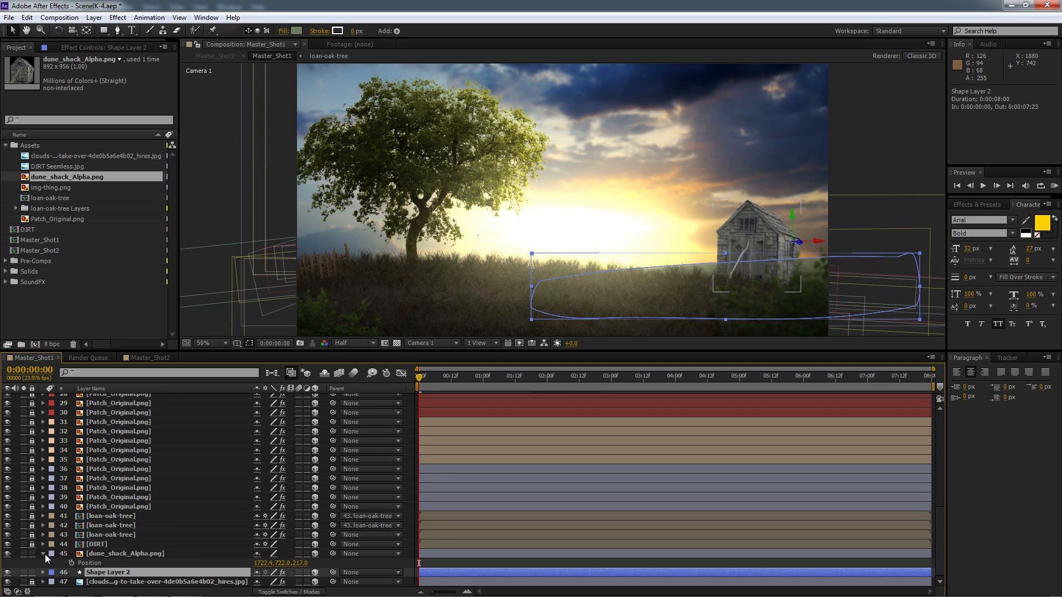
drag(306, 563, 250, 570)
click(43, 553)
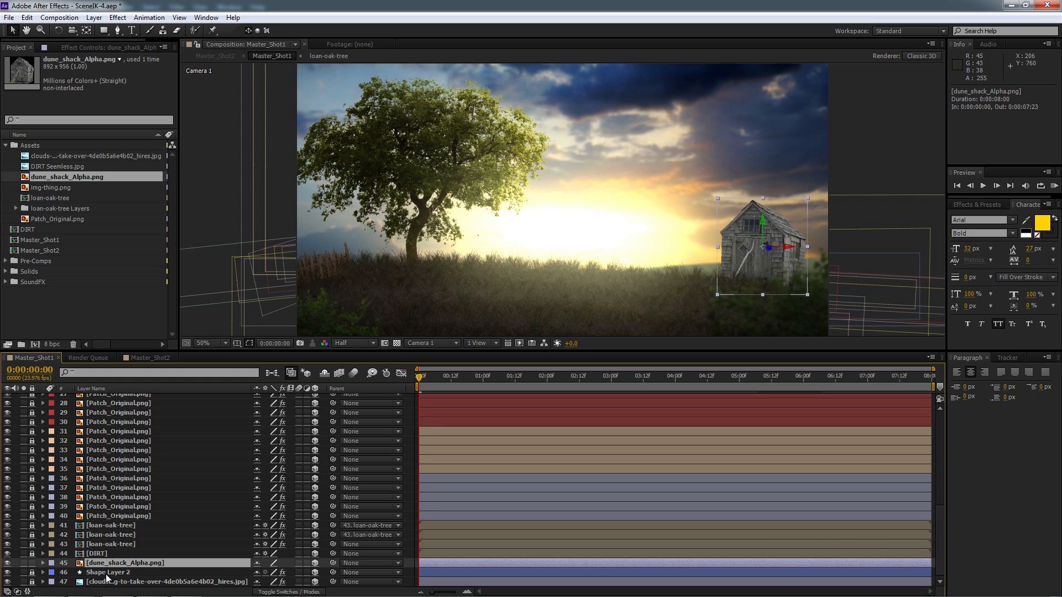
- Unlock the clouds image layer and show its effect settings
click(31, 582)
click(103, 582)
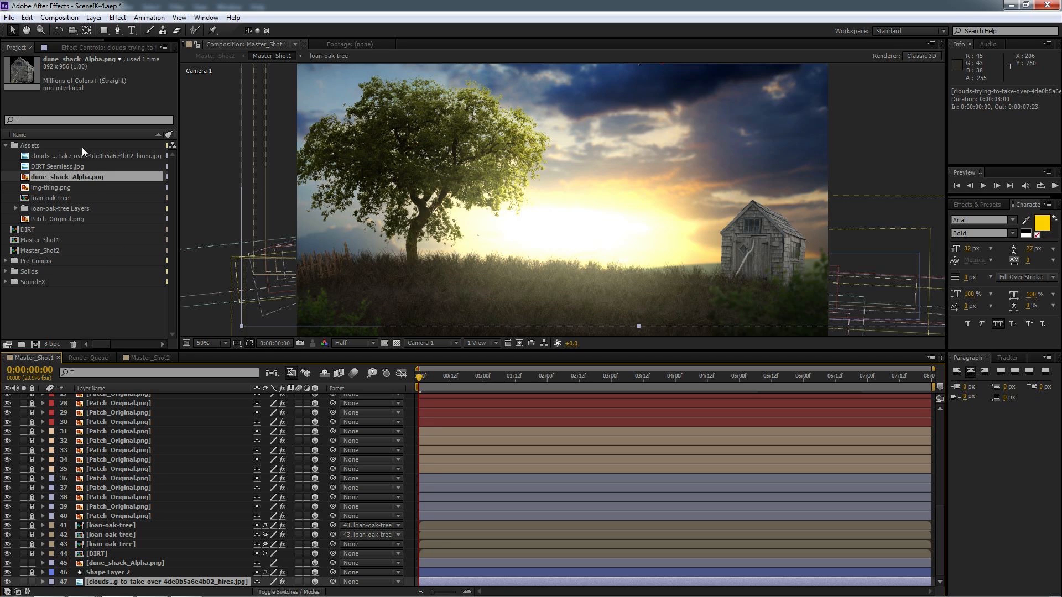
click(79, 47)
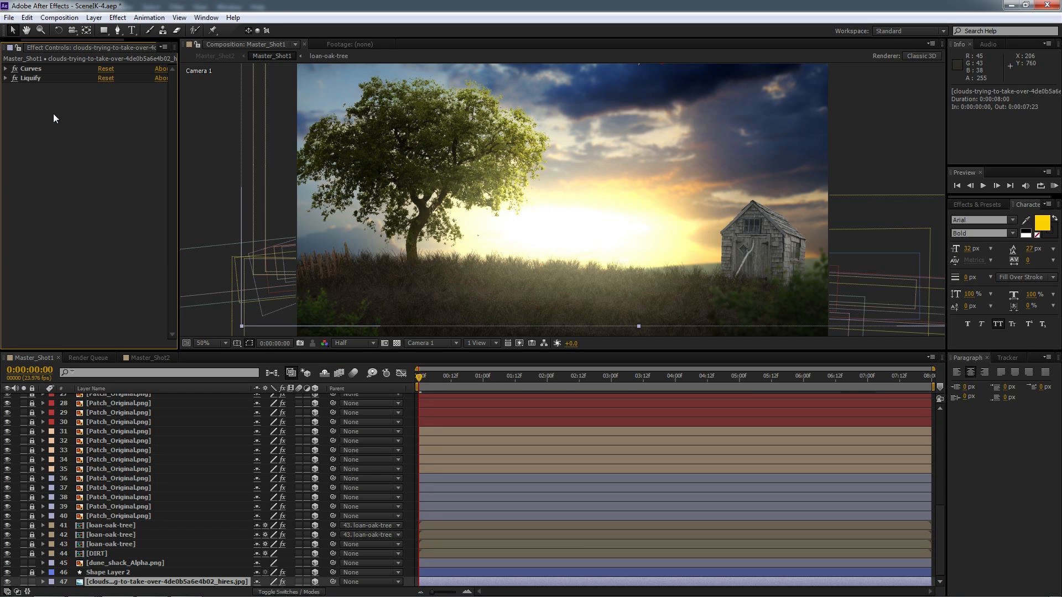
- Compare the sky with Curves and Liquify each switched off and on, and expand the Liquify settings
click(15, 70)
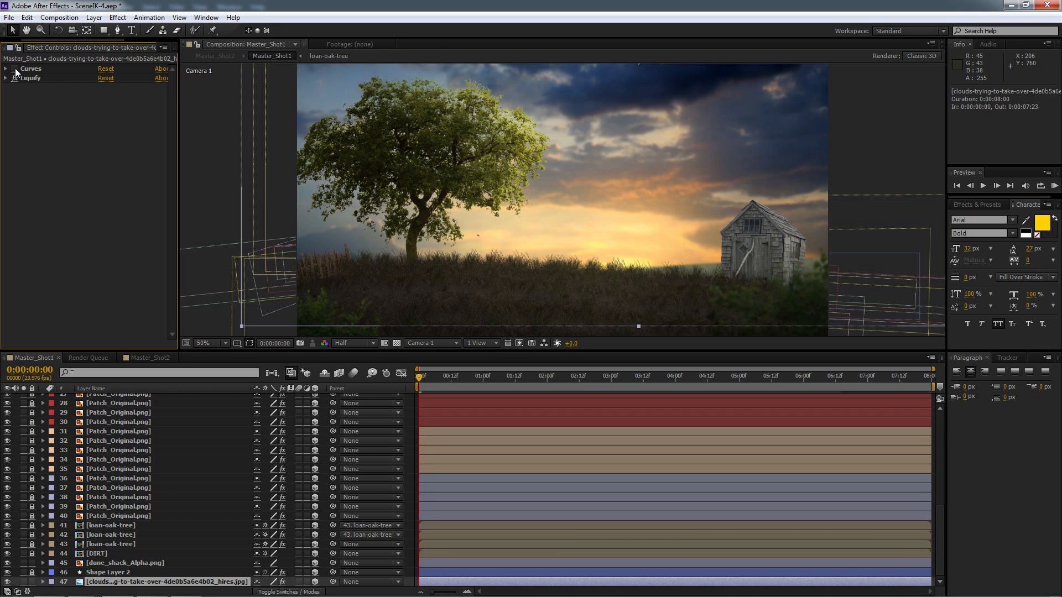
click(15, 70)
click(14, 79)
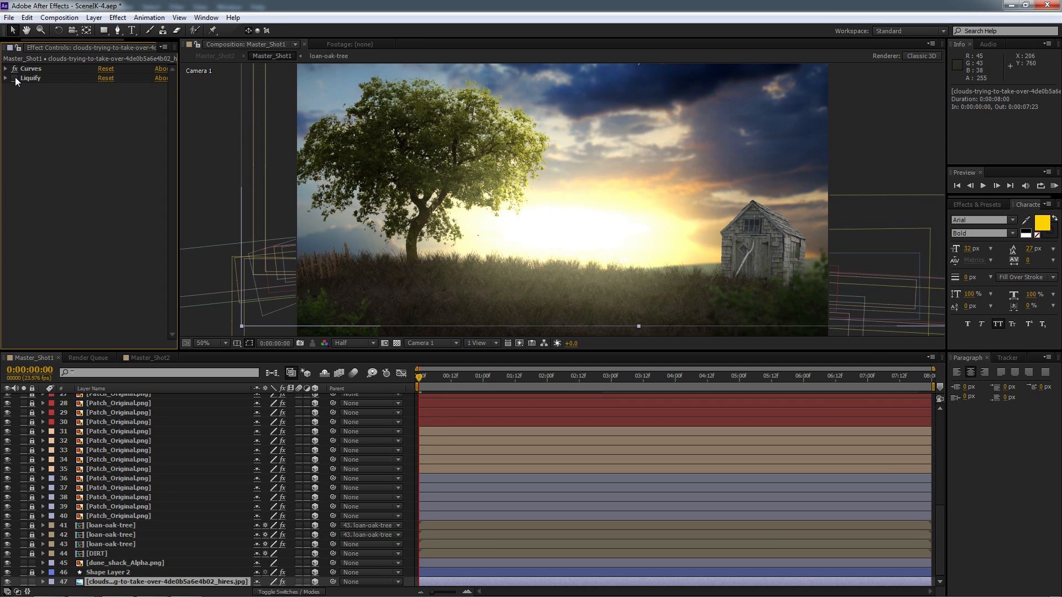
click(6, 79)
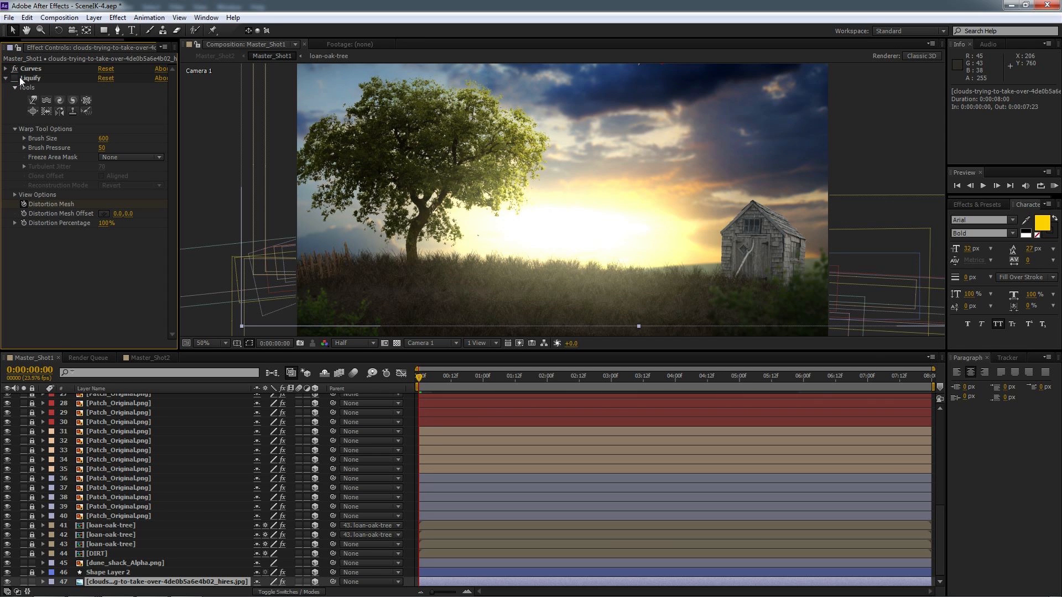
click(14, 78)
- Solo the clouds layer, reveal its Distortion Mesh keyframes and move to the last one at 0:00:07:23
click(45, 102)
click(24, 582)
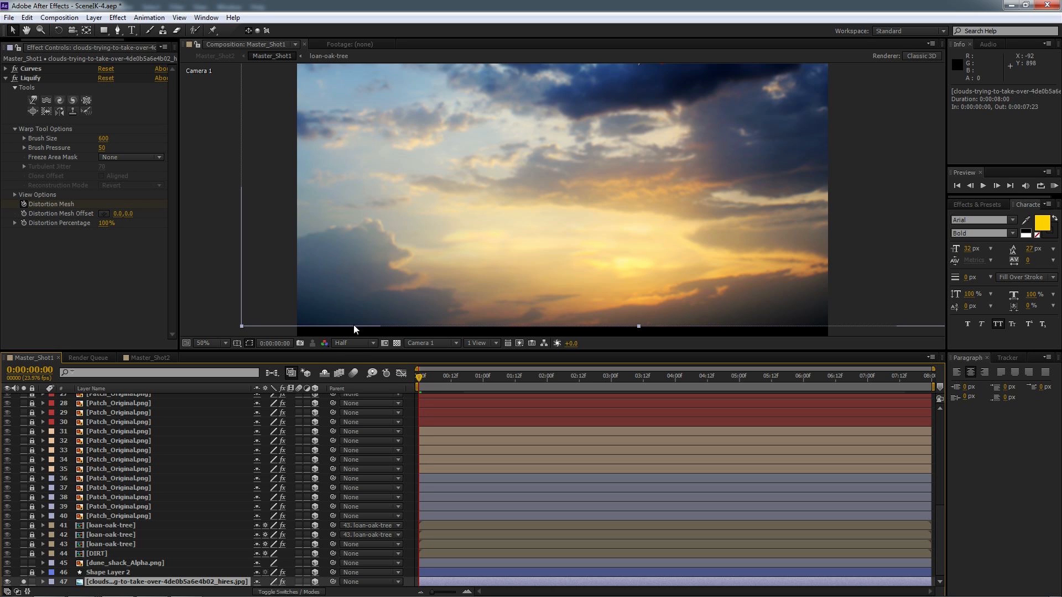
click(46, 100)
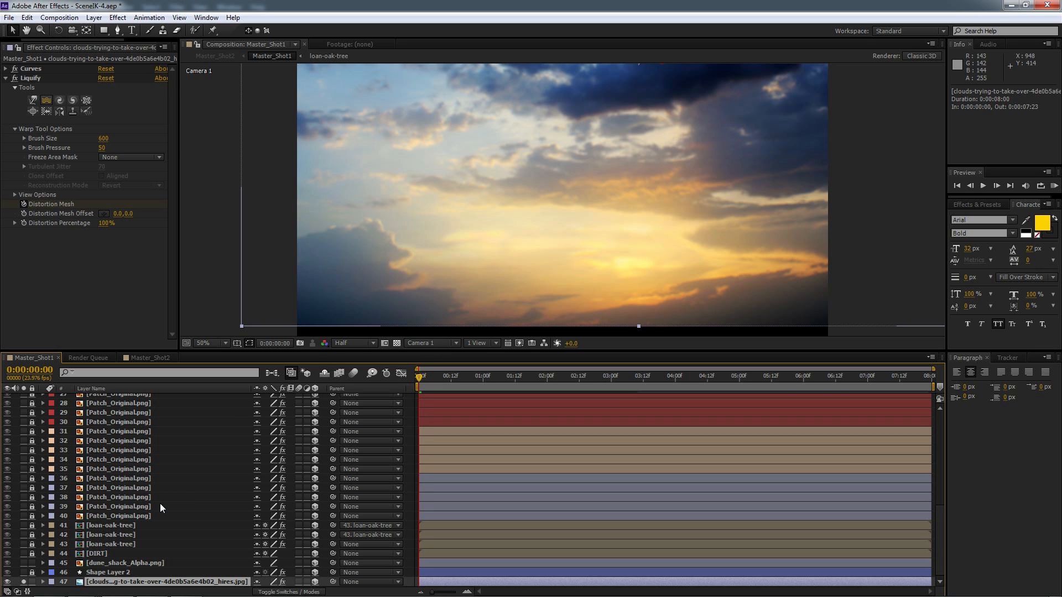
key(u)
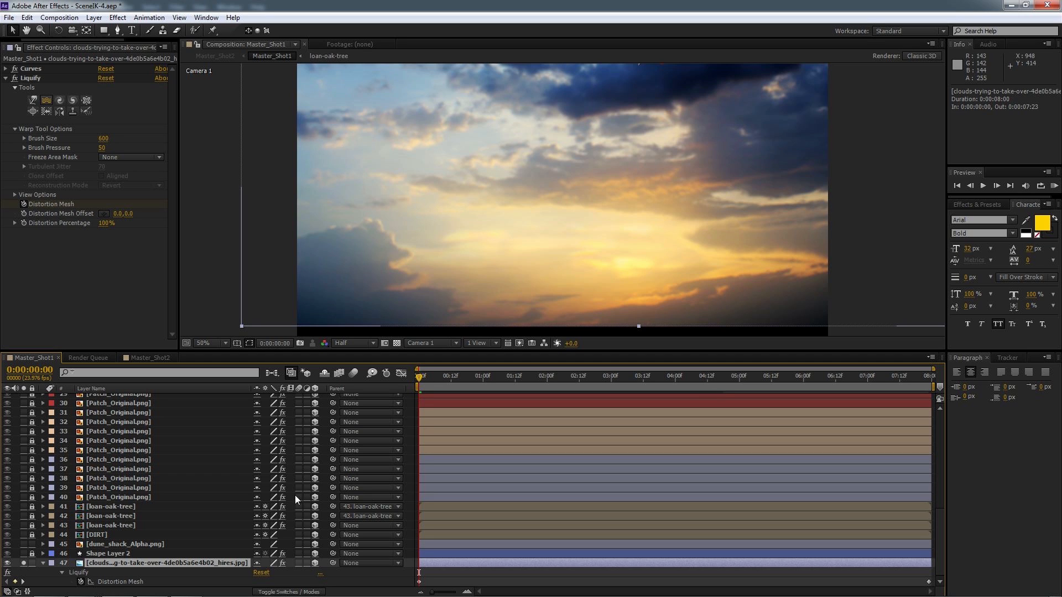
drag(556, 378, 934, 377)
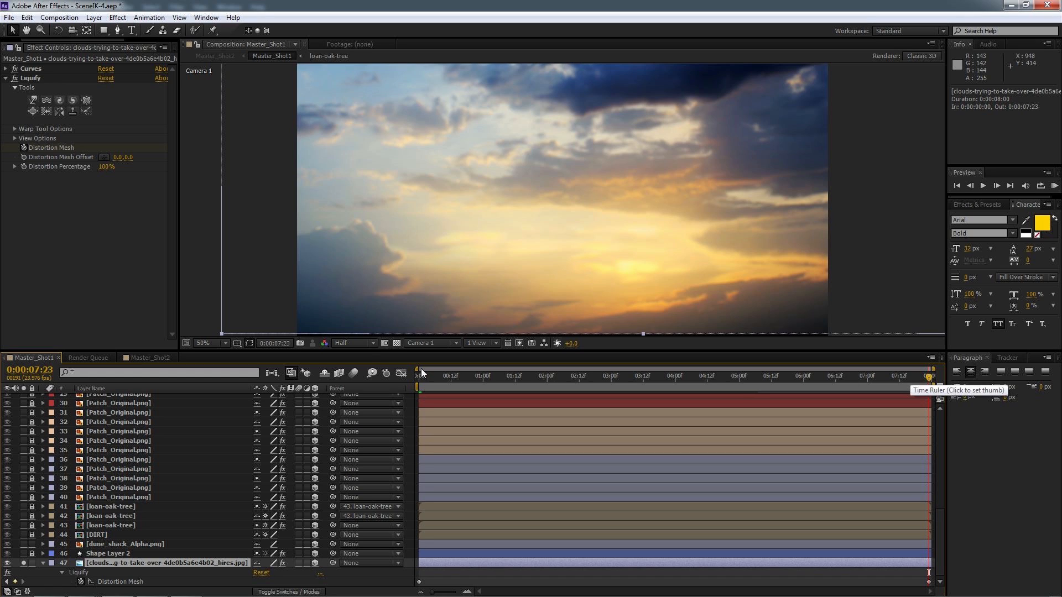
- Try enlarging the dark clouds in the upper middle of the sky with Liquify's Bloat tool
click(32, 111)
click(72, 111)
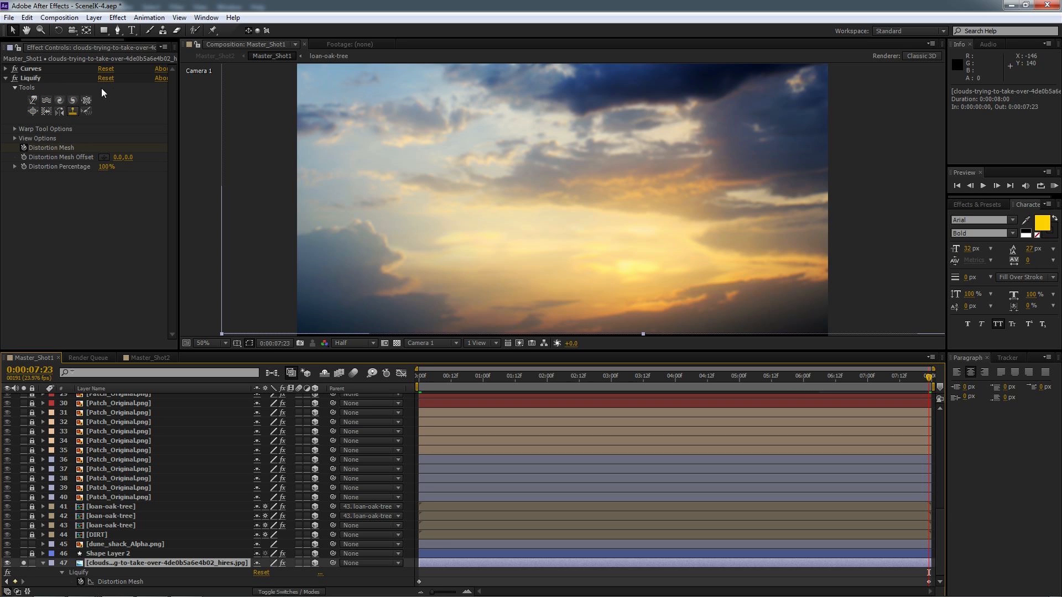
click(31, 111)
click(31, 113)
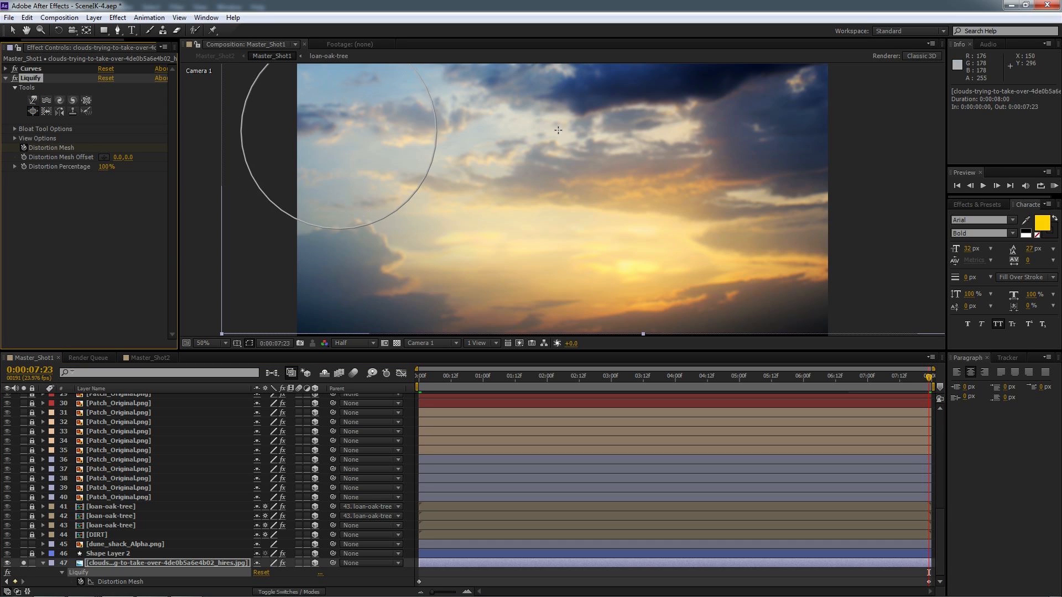
click(596, 109)
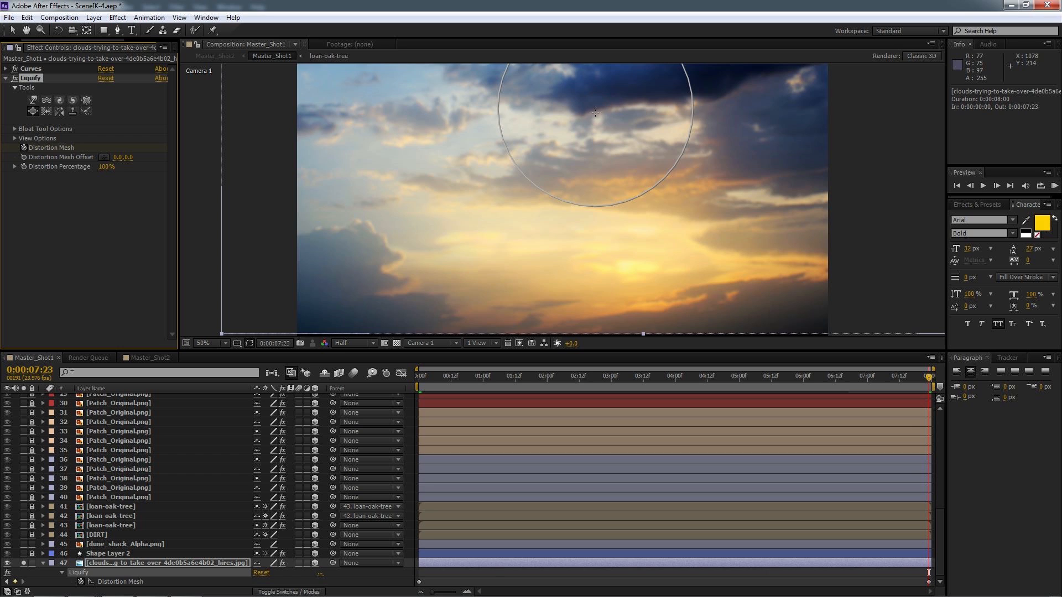
click(590, 111)
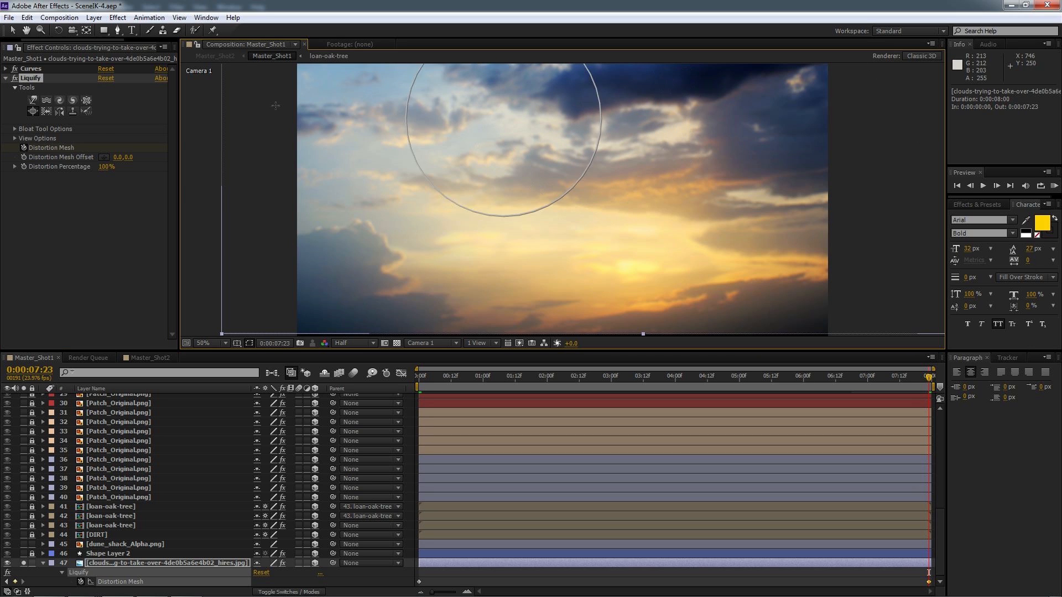
- Undo the last two Liquify changes to the clouds
click(27, 17)
click(41, 30)
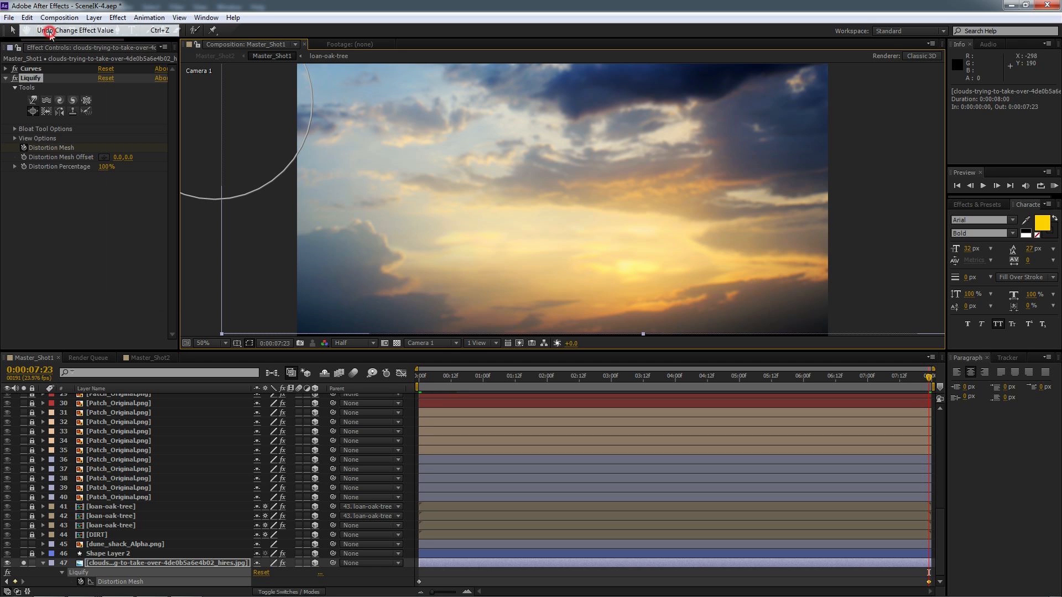
click(26, 17)
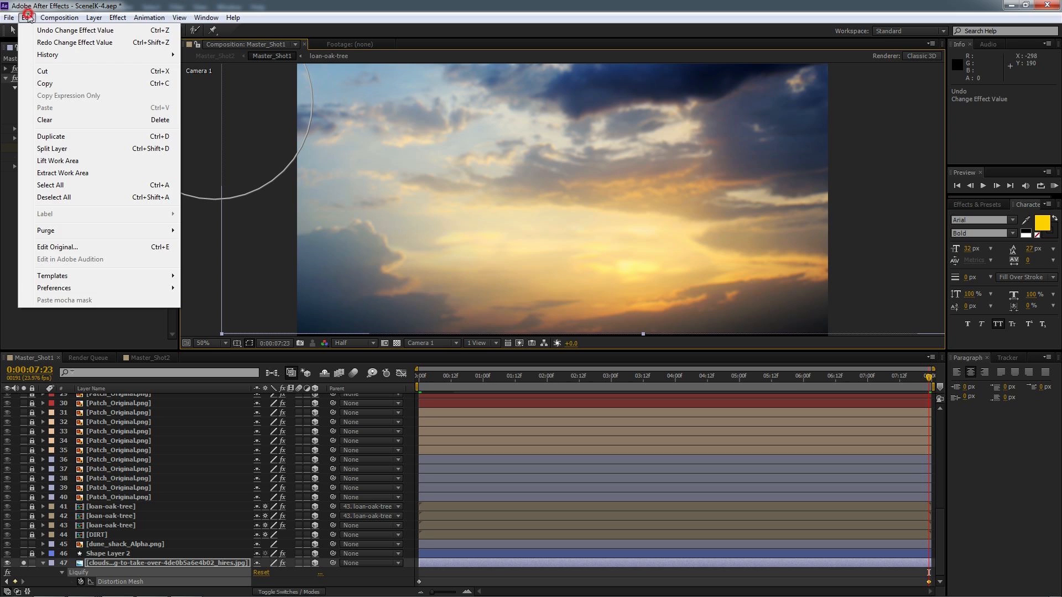
click(50, 32)
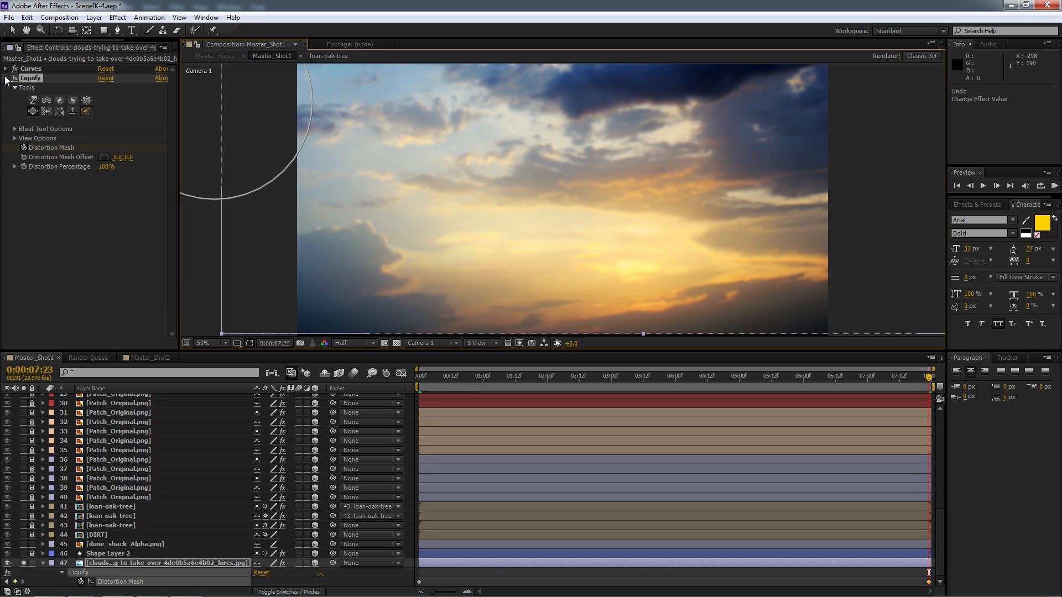
click(5, 78)
click(5, 78)
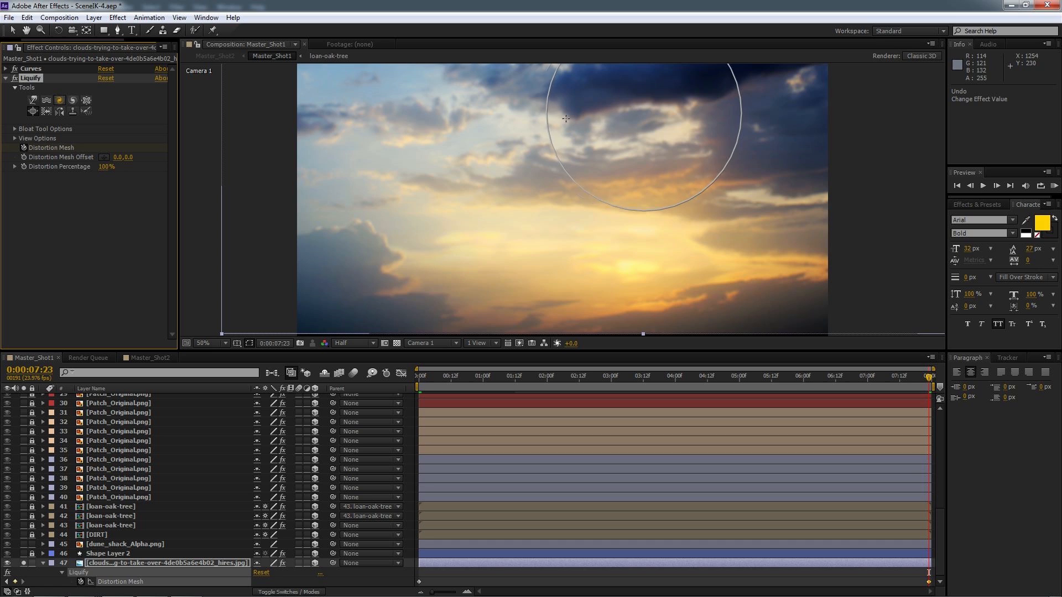
- Set Liquify's Bloat brush size to 240 and collapse the effect's settings
click(15, 128)
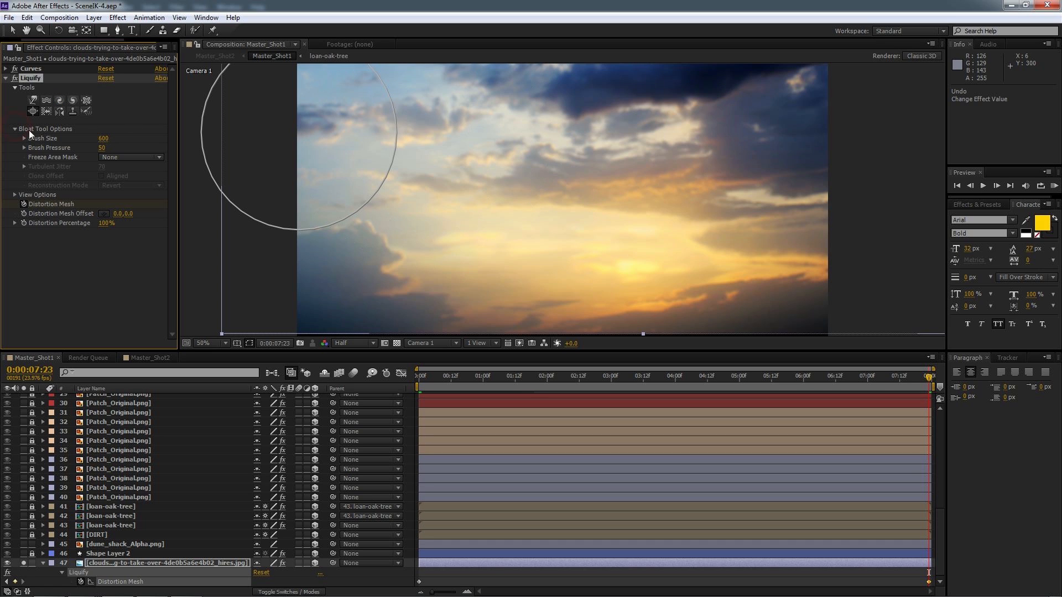
mouse_move(103, 141)
mouse_down()
mouse_move(2, 161)
mouse_move(31, 217)
mouse_up()
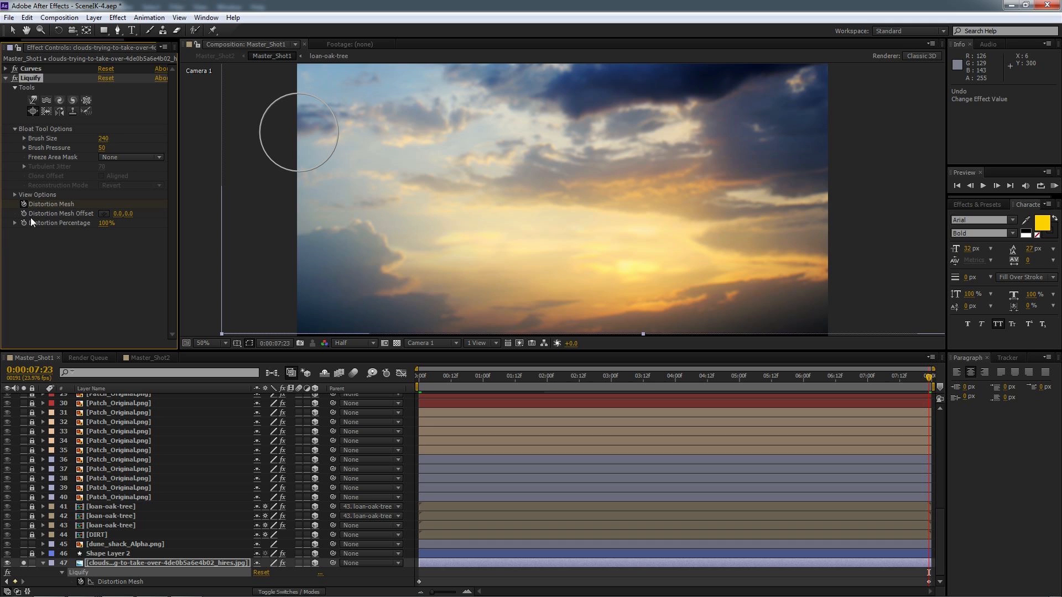
click(6, 78)
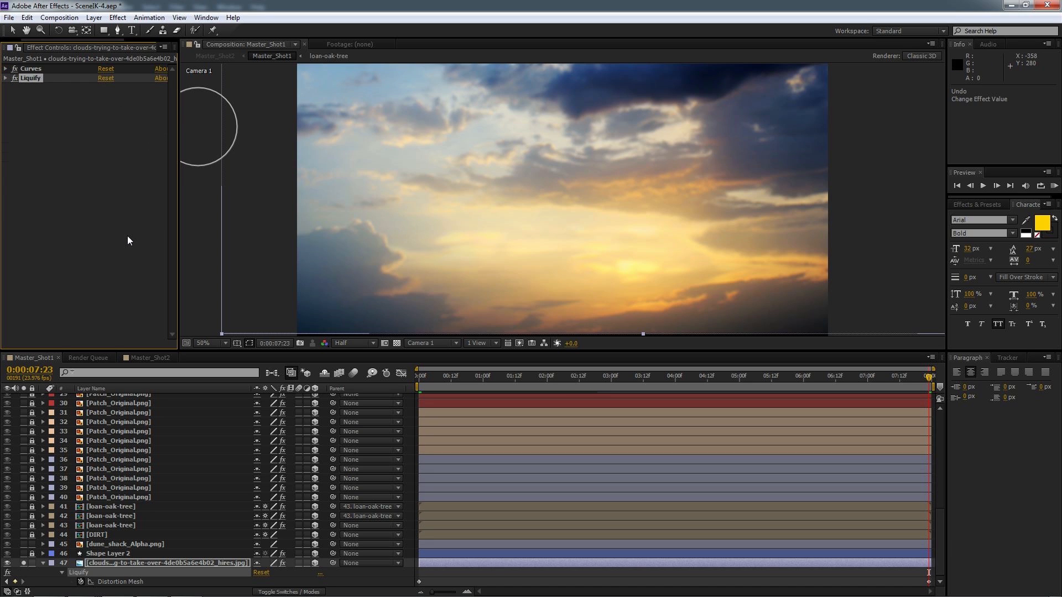
- Collapse the clouds layer and turn off its solo, and show the Glow settings of Adjustment Layer 1
click(42, 563)
click(23, 583)
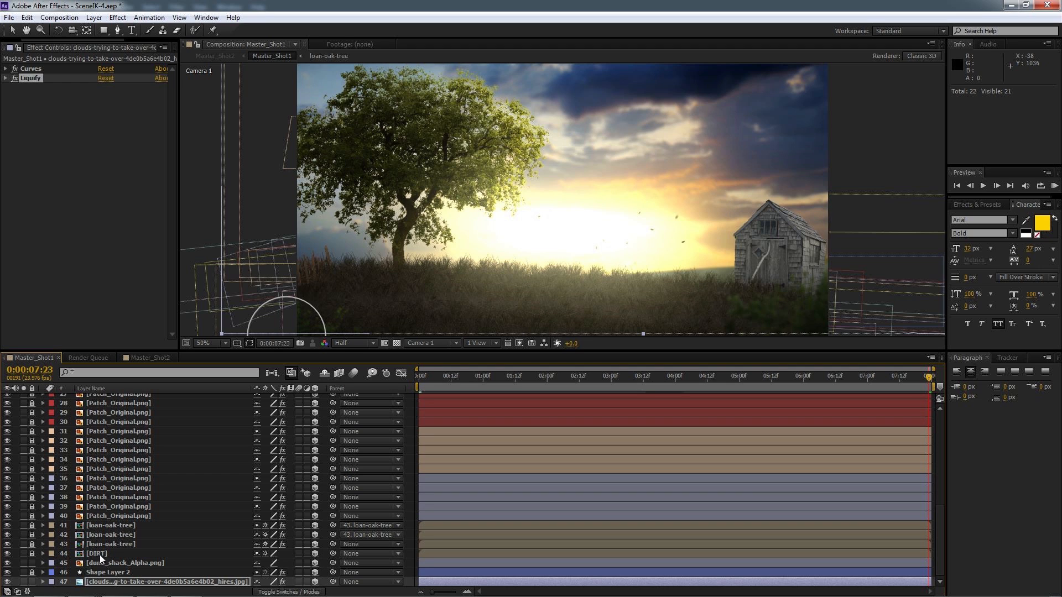
scroll(111, 532, up, 8)
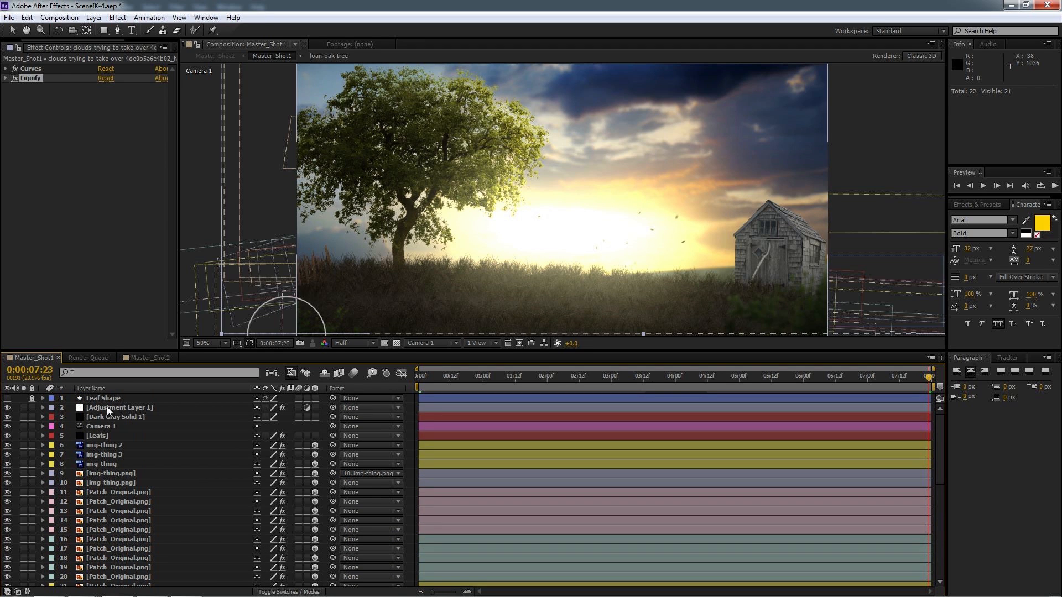
click(108, 407)
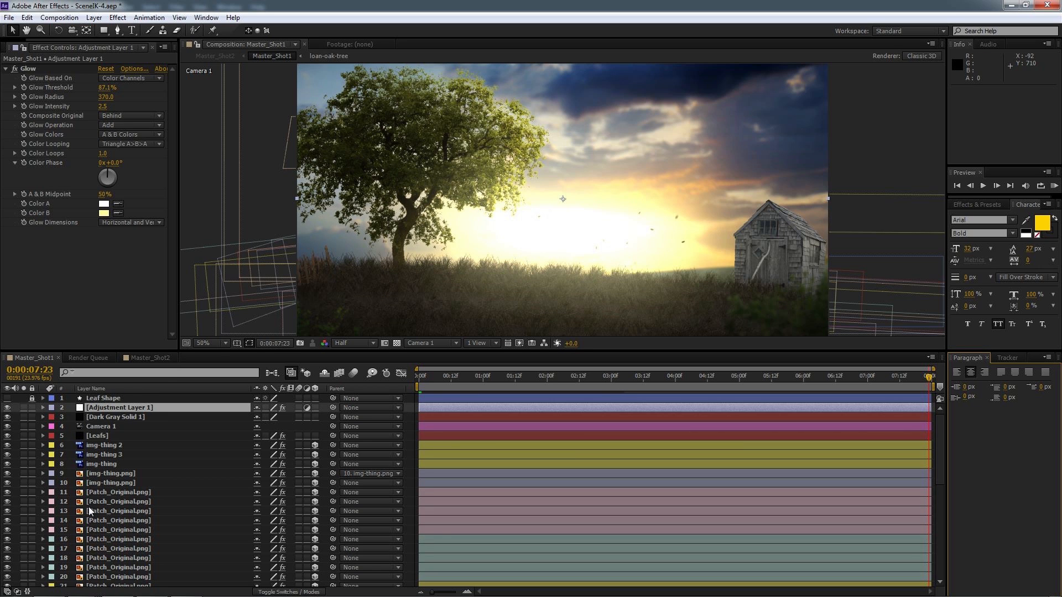
- Unlock loan-oak-tree layer 43 and open its nested composition
scroll(88, 507, down, 9)
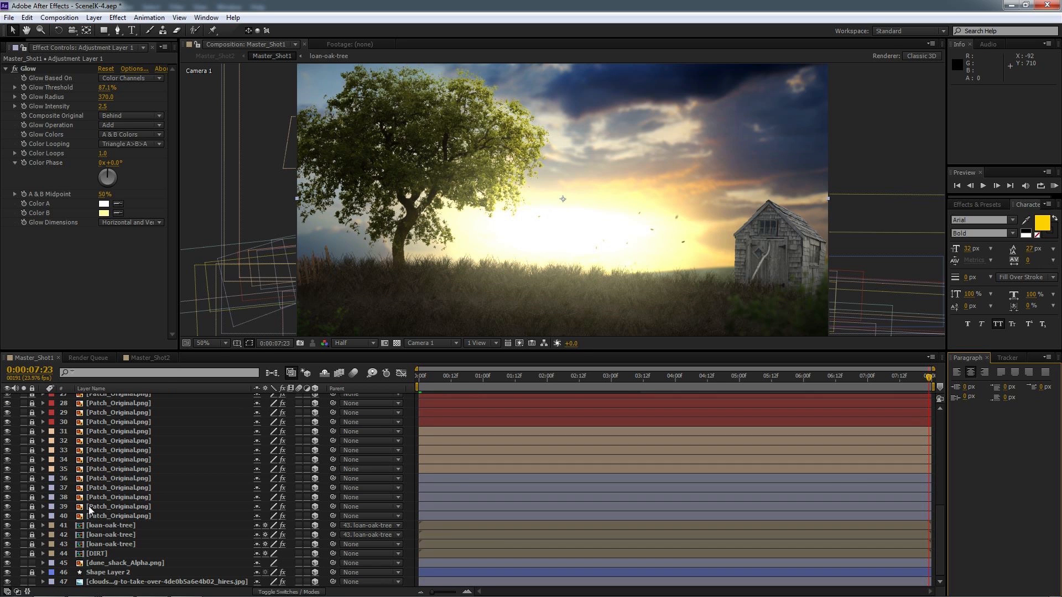
click(84, 545)
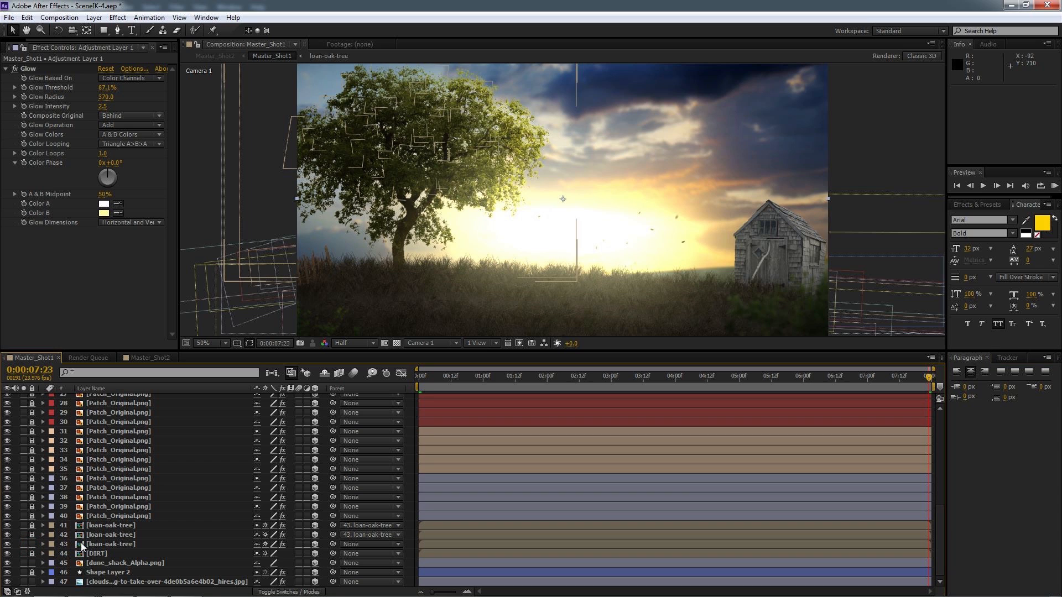
double_click(79, 545)
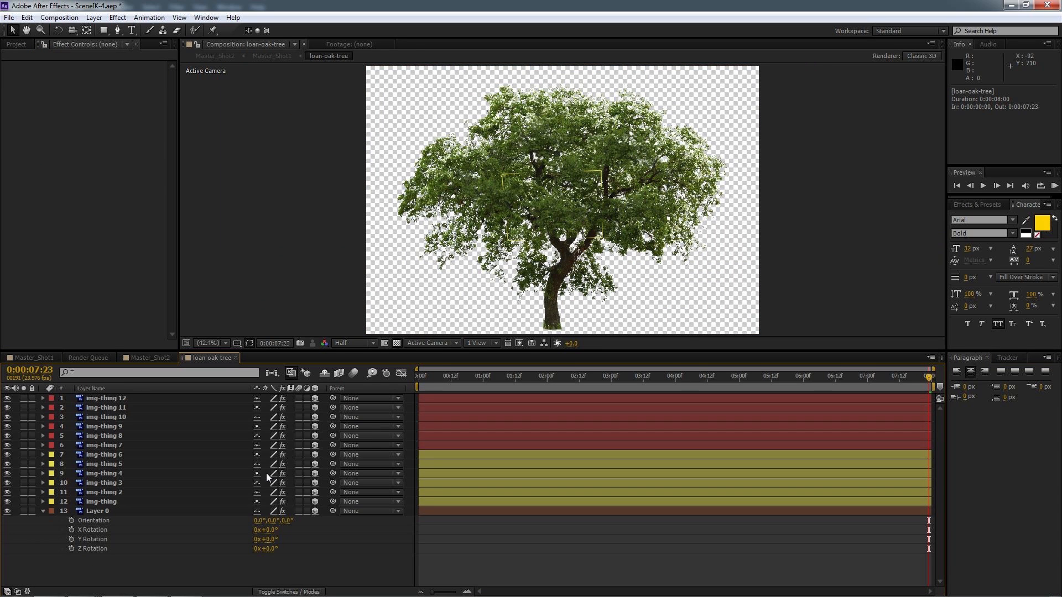
- Switch the tree composition to Custom View 1 and examine the tree from changed camera angles and distances
key(h)
drag(534, 231, 537, 208)
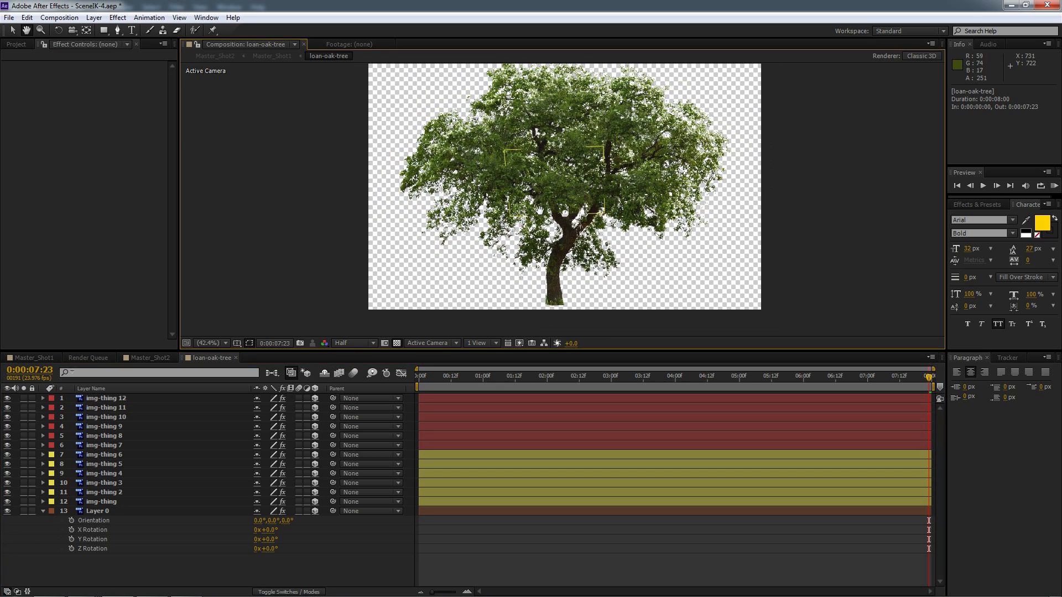
key(c)
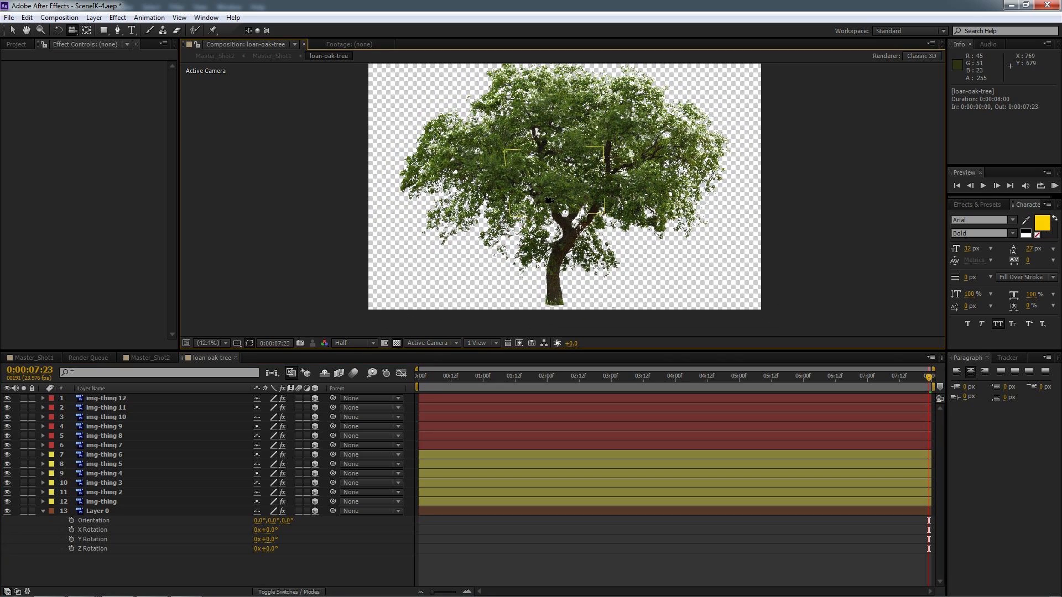
click(448, 343)
click(437, 446)
drag(565, 217, 544, 198)
scroll(537, 196, up, 3)
scroll(537, 196, down, 3)
scroll(552, 198, up, 1)
drag(551, 198, 564, 163)
scroll(556, 180, down, 2)
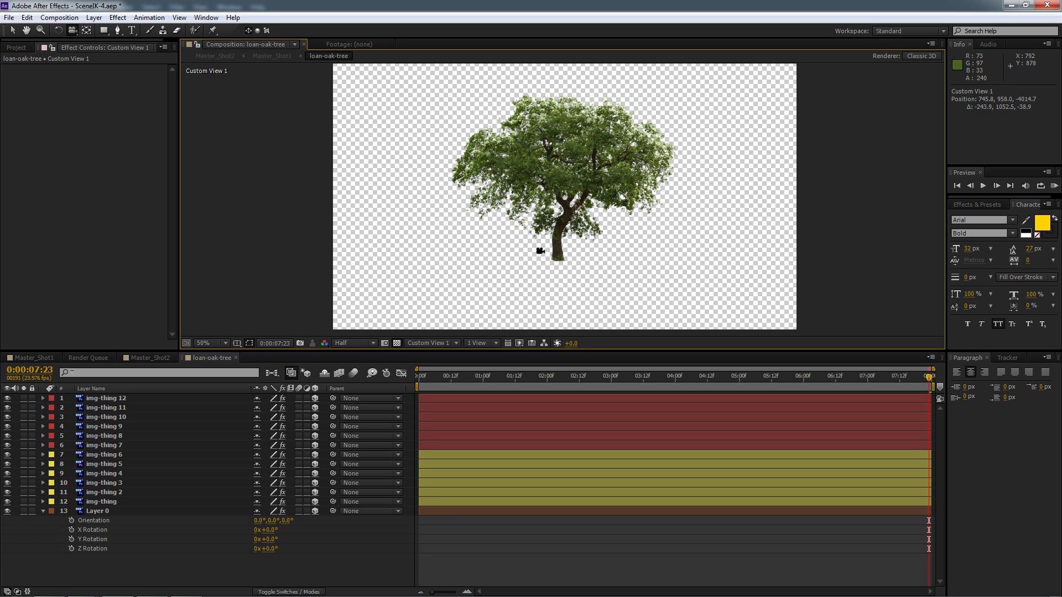
- Select the base tree Layer 0, set the preview resolution to Full and fit the composition to the viewer
click(98, 511)
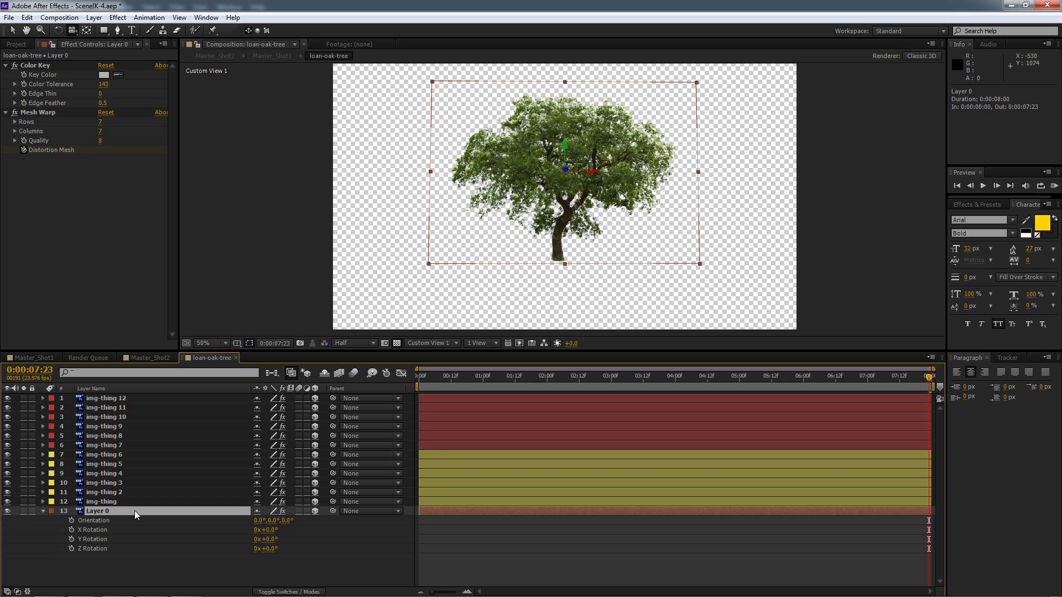
click(346, 344)
click(354, 373)
click(210, 343)
click(221, 363)
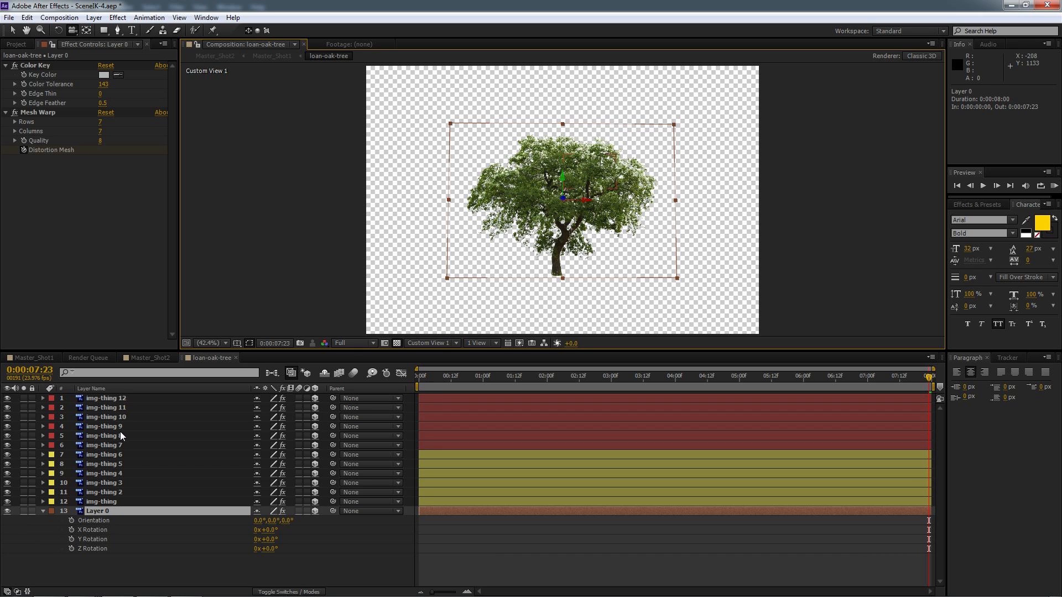
- Highlight the yellow img-thing to img-thing 6 layers and the red img-thing 7 to 12 layers to see which foliage each group covers
click(91, 502)
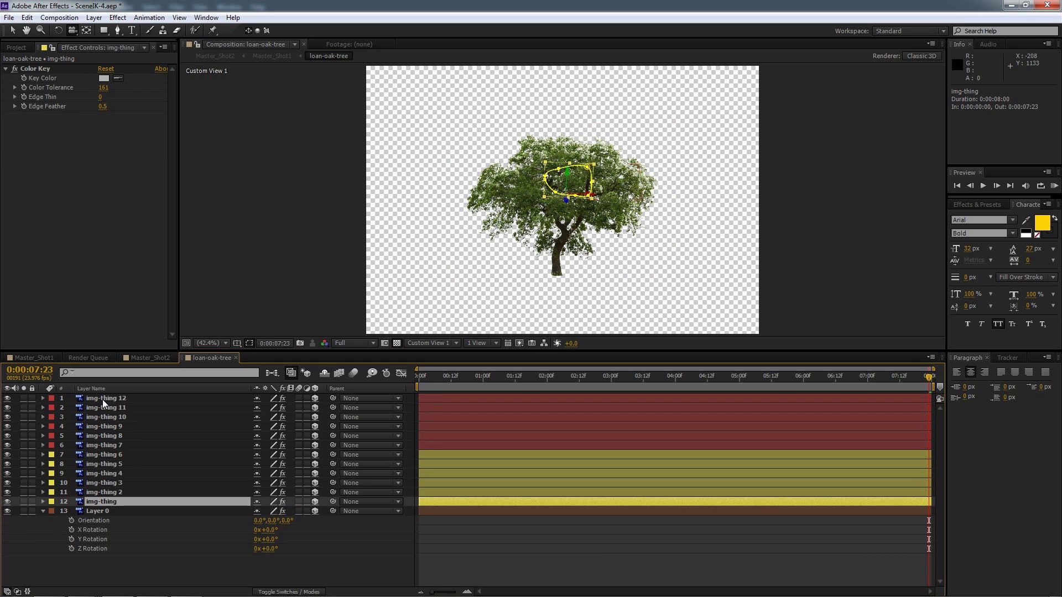
shift+click(107, 455)
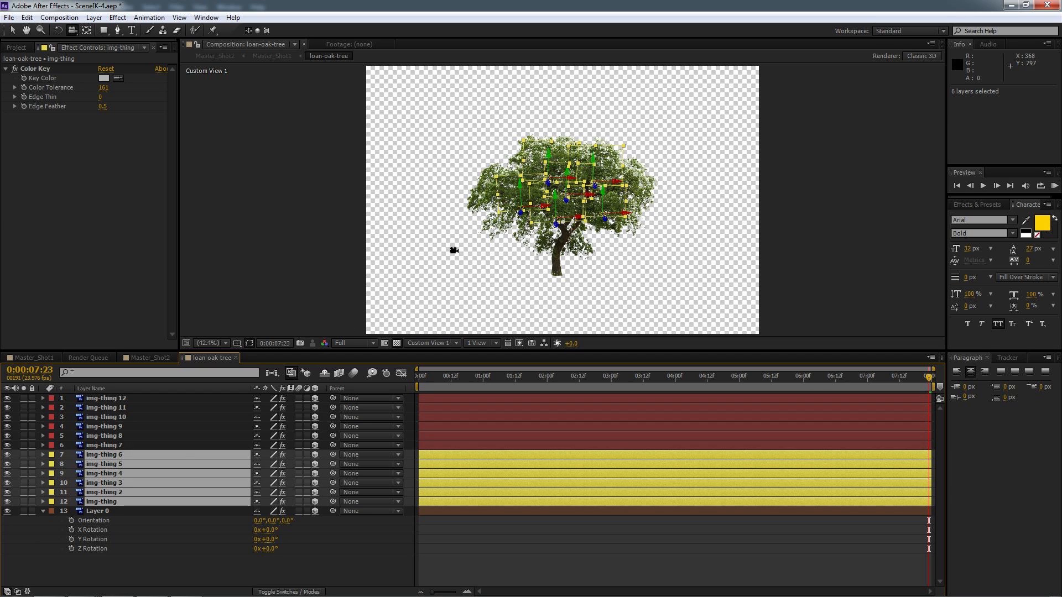
click(102, 445)
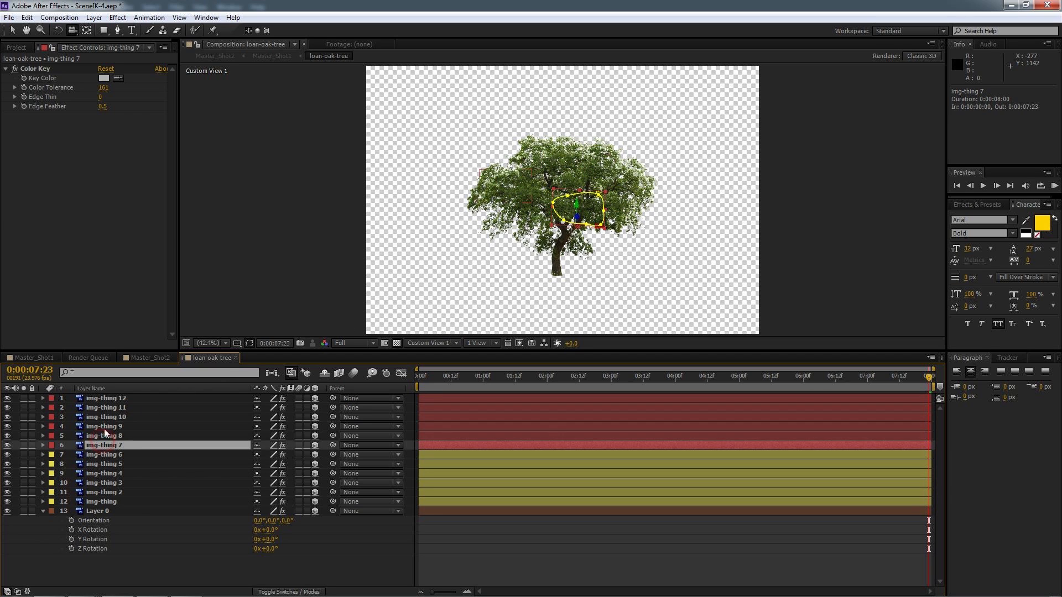
shift+click(104, 398)
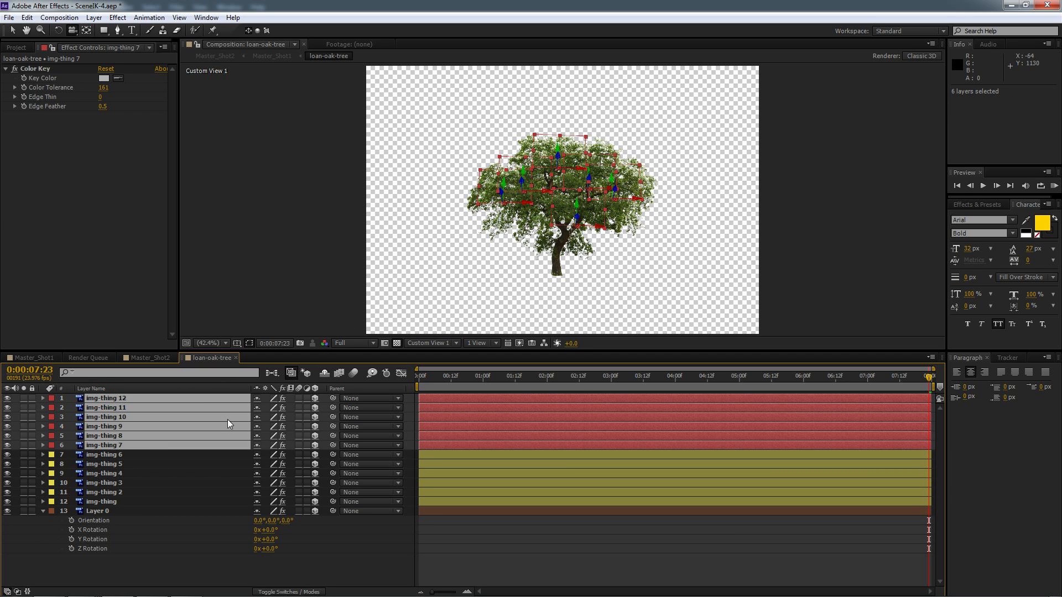
click(108, 571)
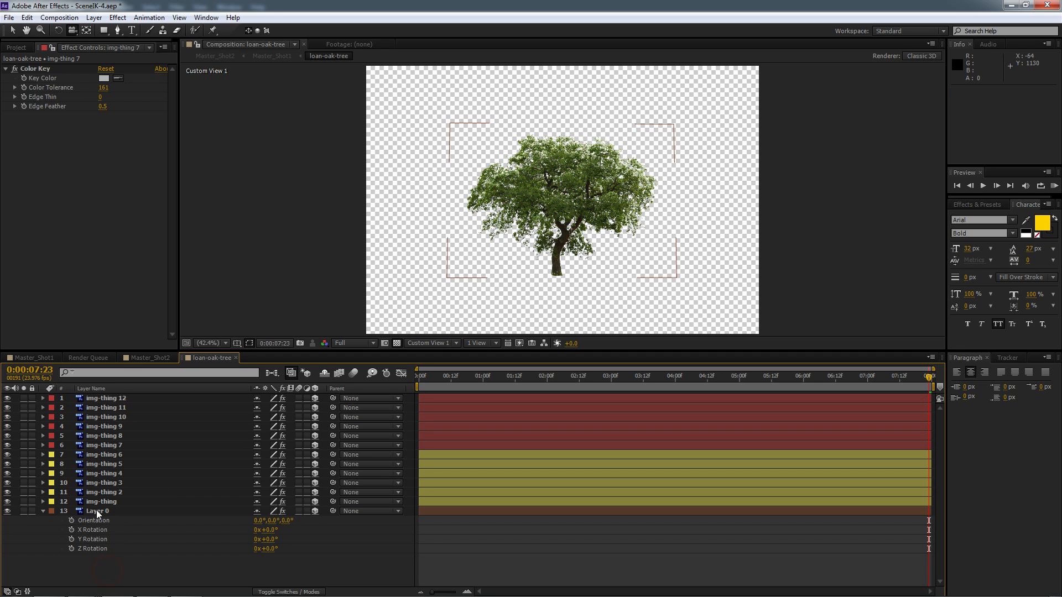
- Show Layer 0's Mesh Warp grid and Distortion Mesh keyframes, scrub through the tree's warp animation, and collapse the layer
click(96, 510)
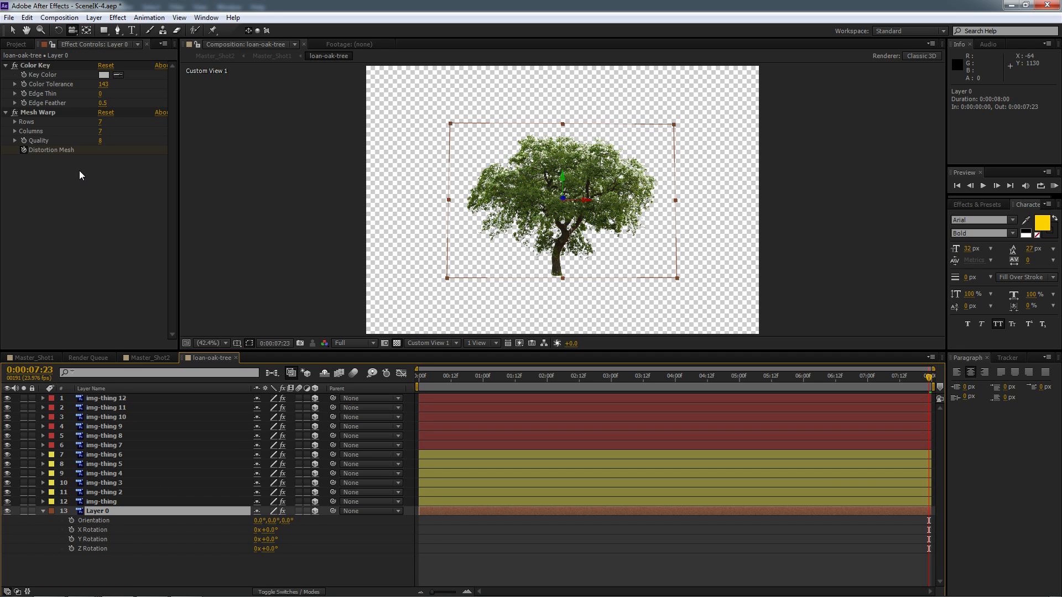
click(38, 113)
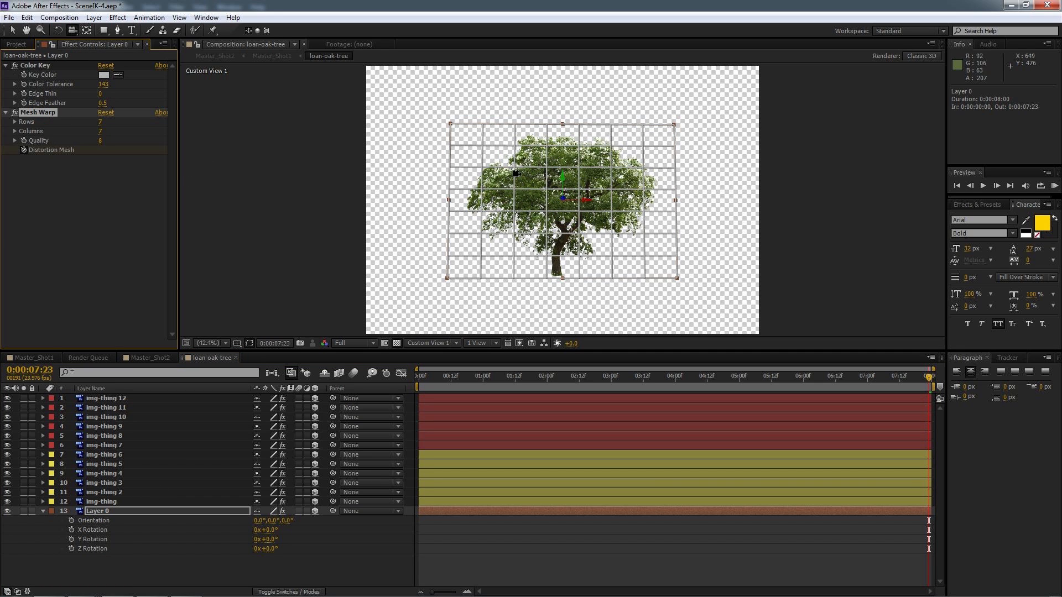
key(u)
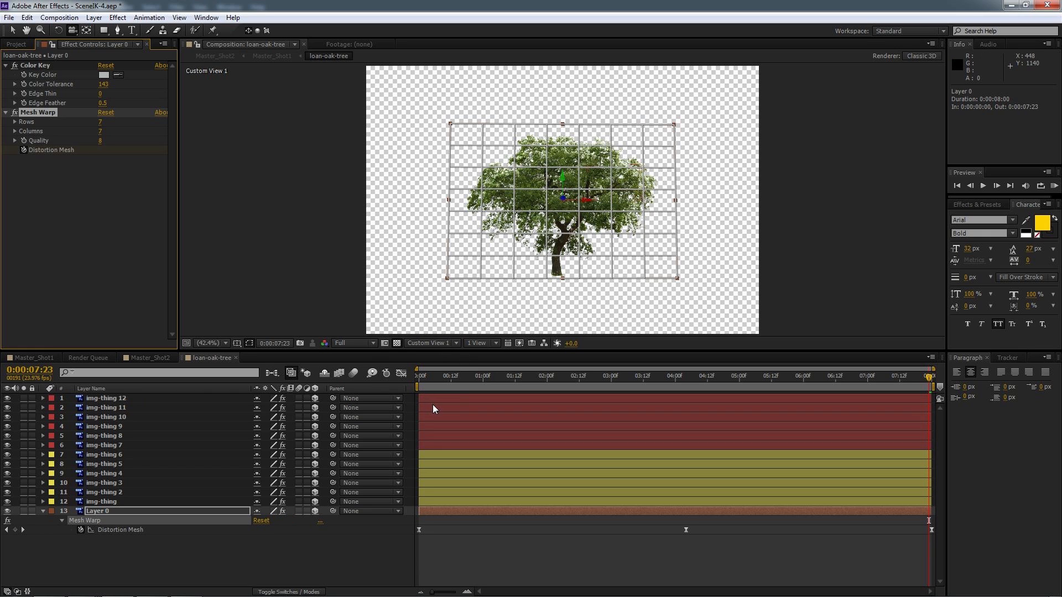
click(424, 381)
drag(424, 380, 688, 377)
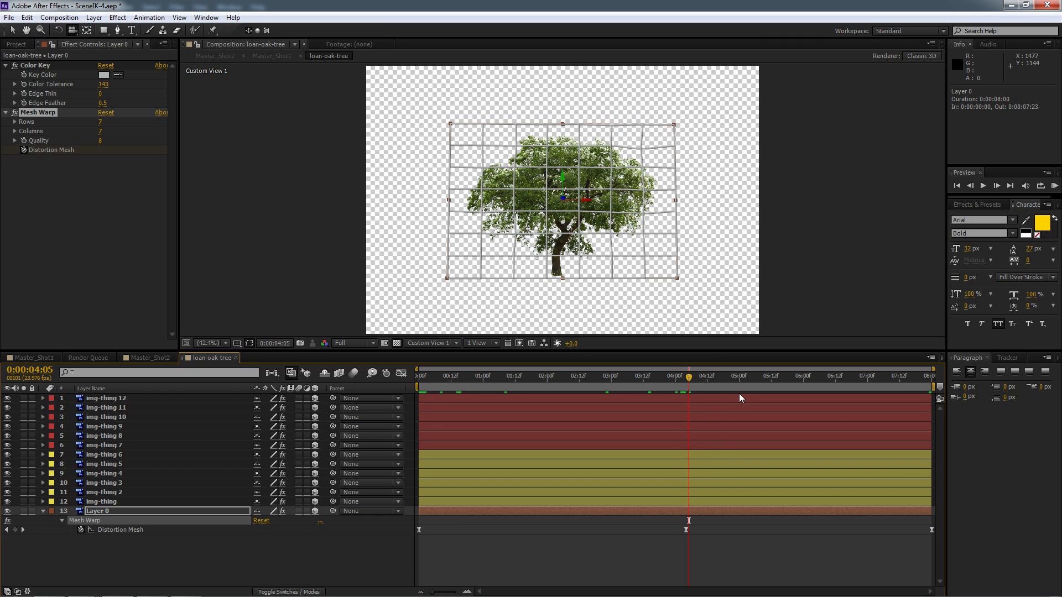
drag(719, 380, 447, 374)
click(41, 512)
- Reveal the Orientation expression of the img-thing layer and examine its foliage patch up close at 100%
click(96, 503)
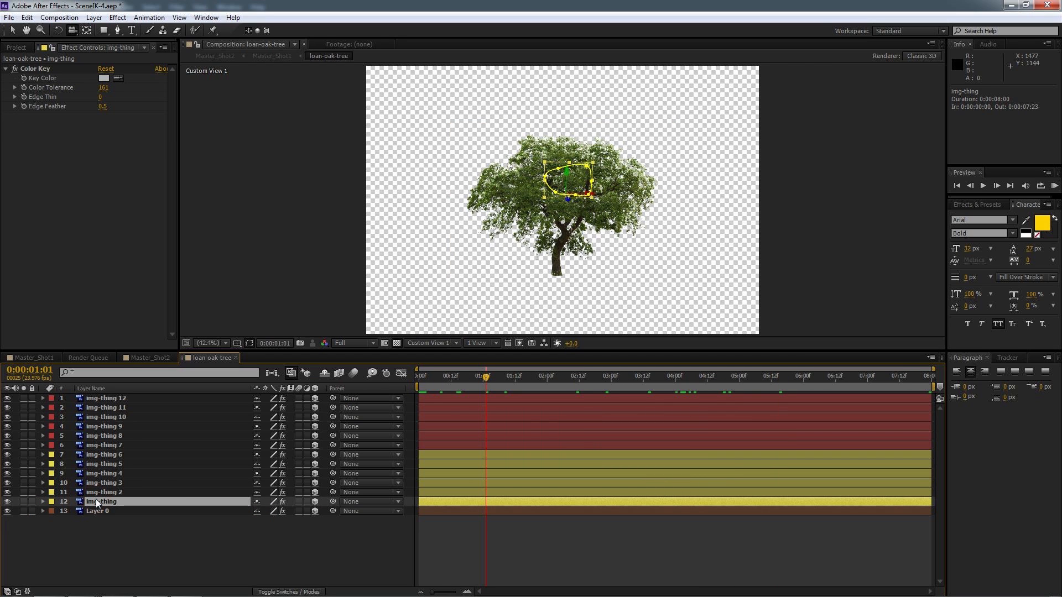
key(e)
key(e)
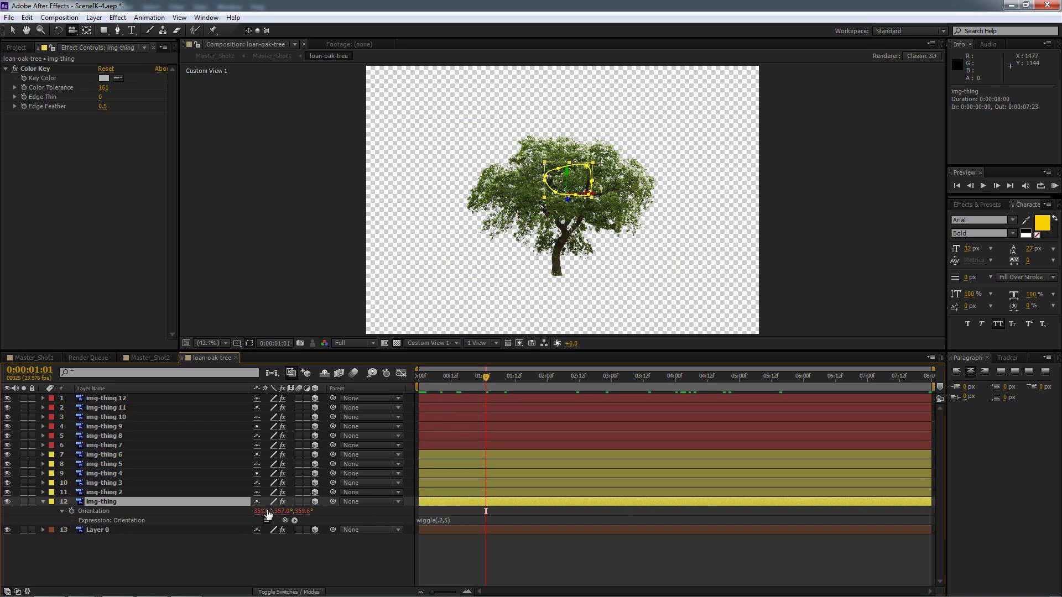
scroll(570, 192, up, 5)
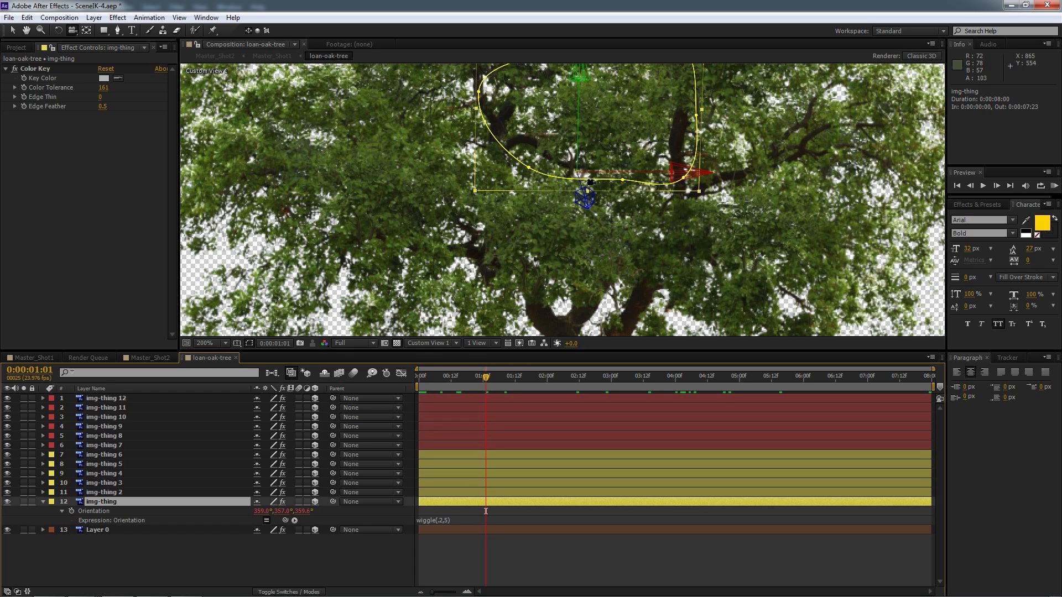
scroll(587, 180, down, 1)
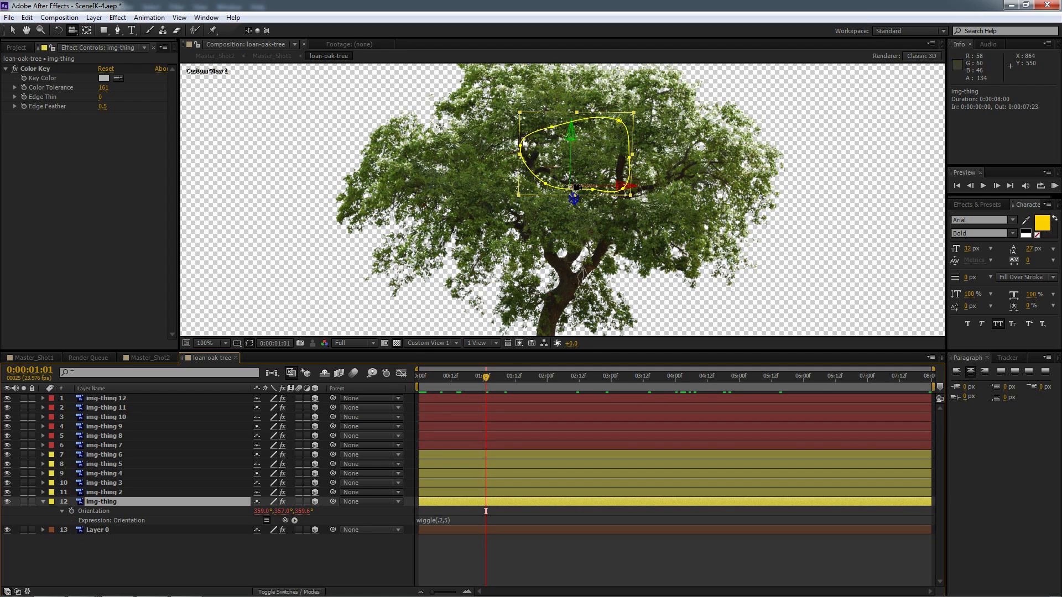
- Highlight the img-thing layer's wiggle expression and scrub to 0:00:04:04 to check the patch's motion
click(445, 520)
click(442, 520)
drag(458, 520, 417, 520)
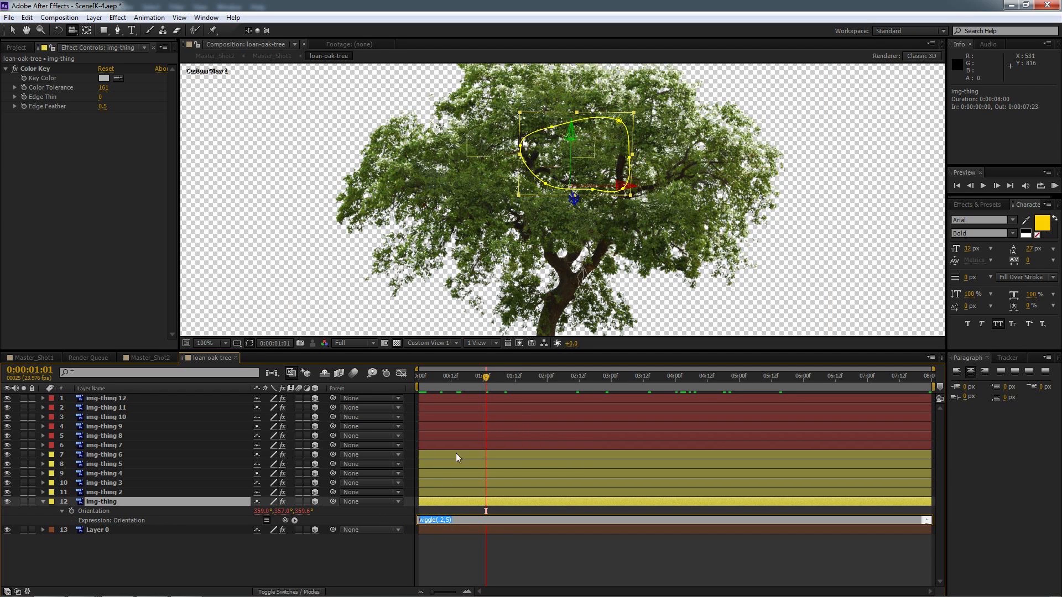
drag(486, 377, 615, 377)
click(685, 377)
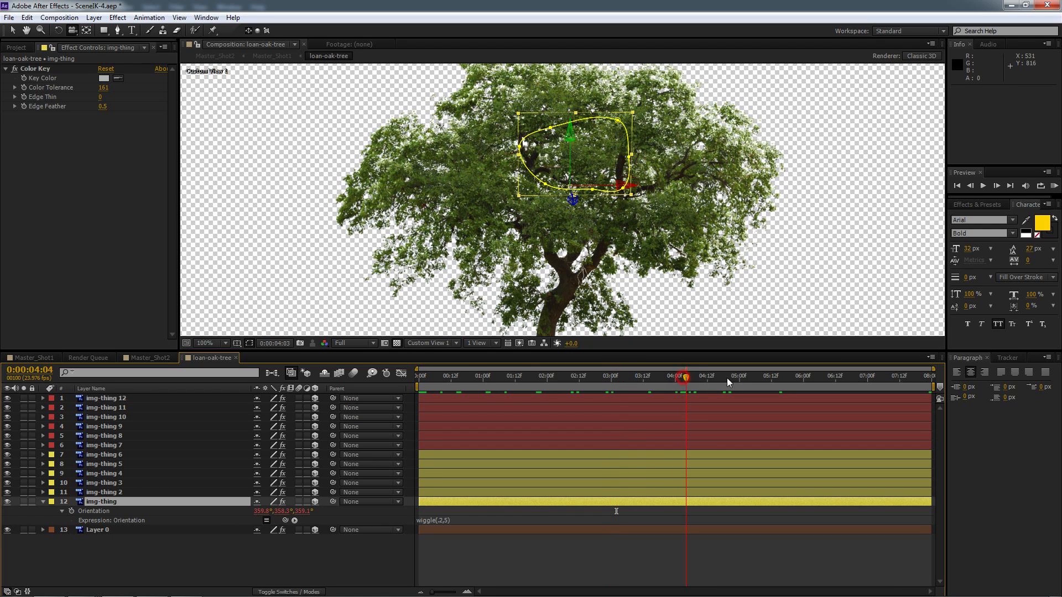
- Collapse the img-thing layer, close the loan-oak-tree composition and return to Master_Shot1
click(43, 502)
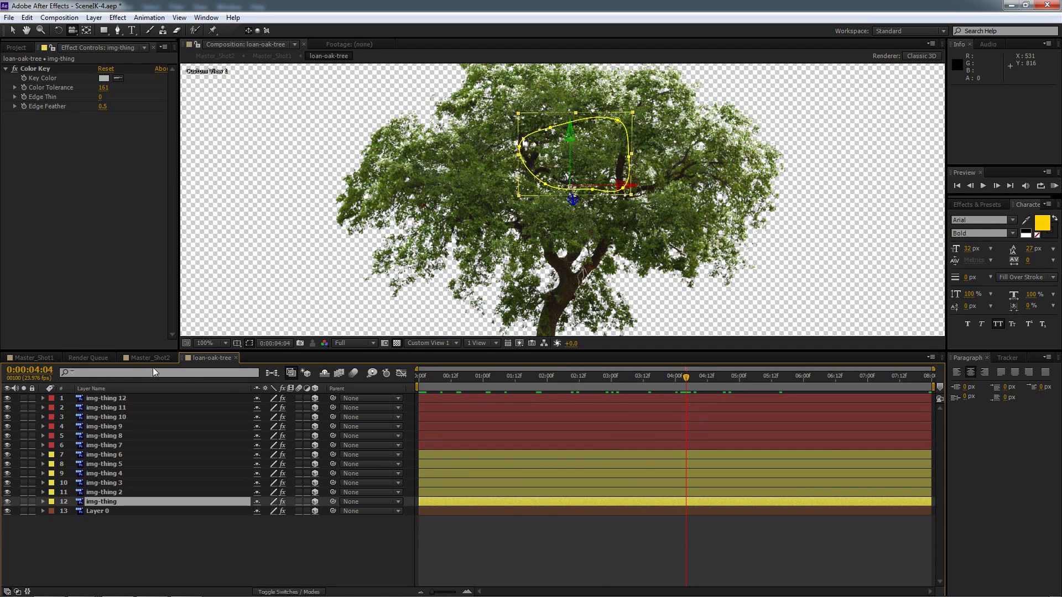
click(236, 358)
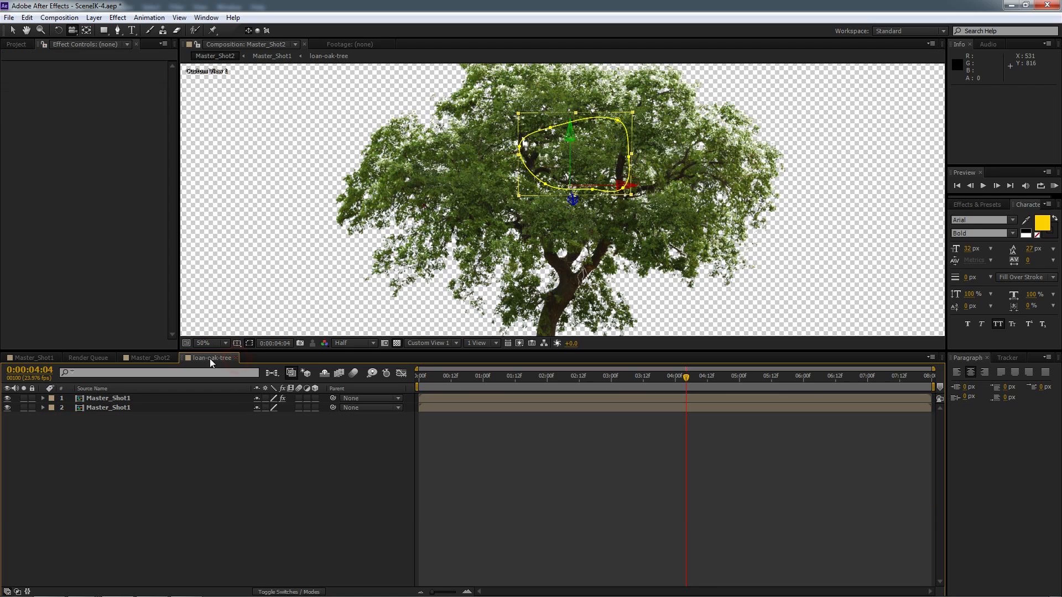
click(33, 358)
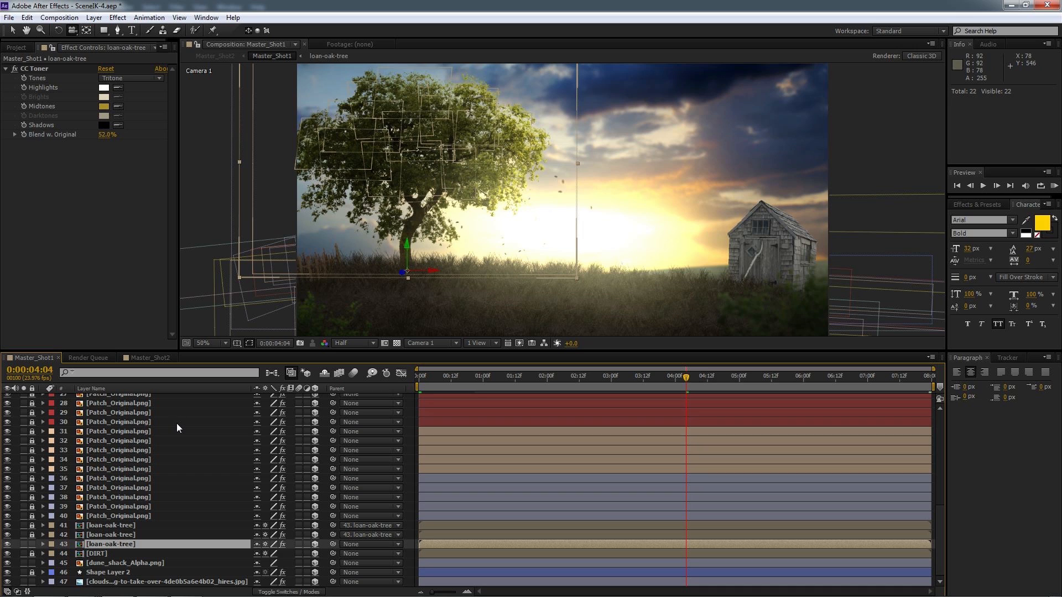
- Unlock loan-oak-tree layers 41 and 42 and compare their masks, CC Toner and Curves settings
click(88, 534)
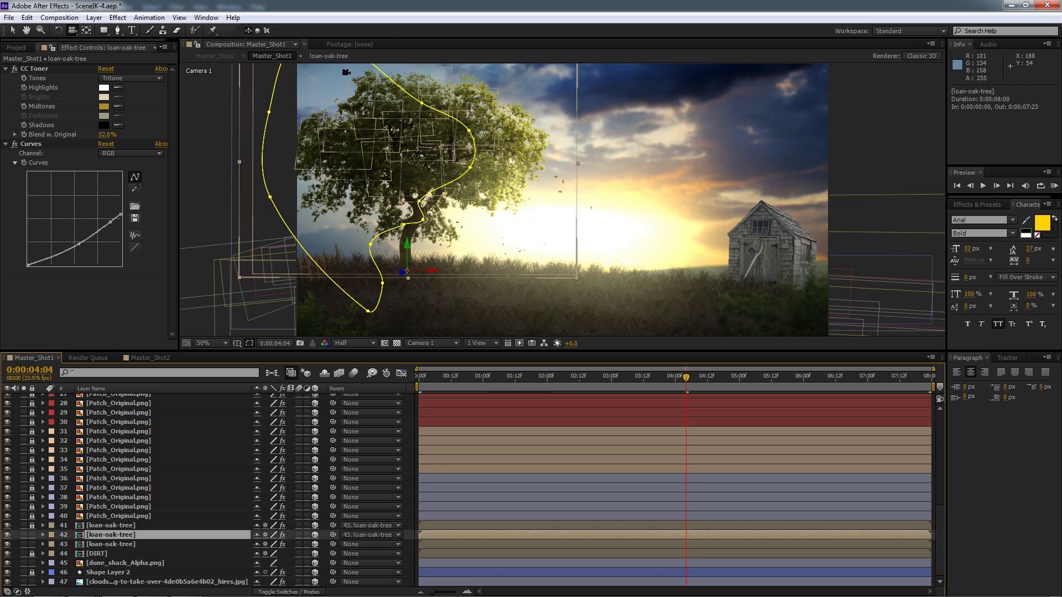
click(31, 526)
click(92, 526)
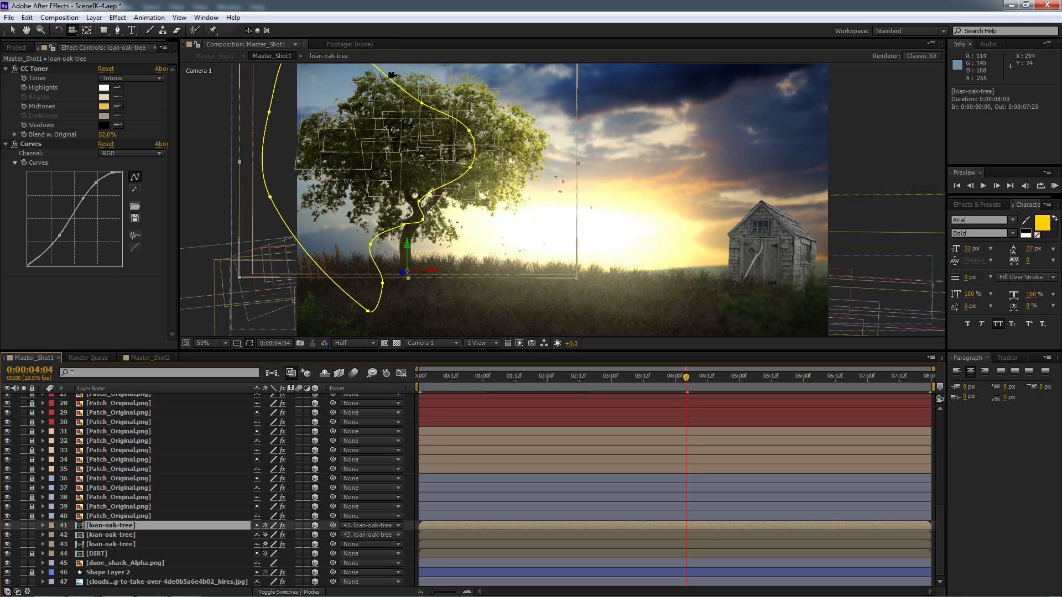
click(108, 535)
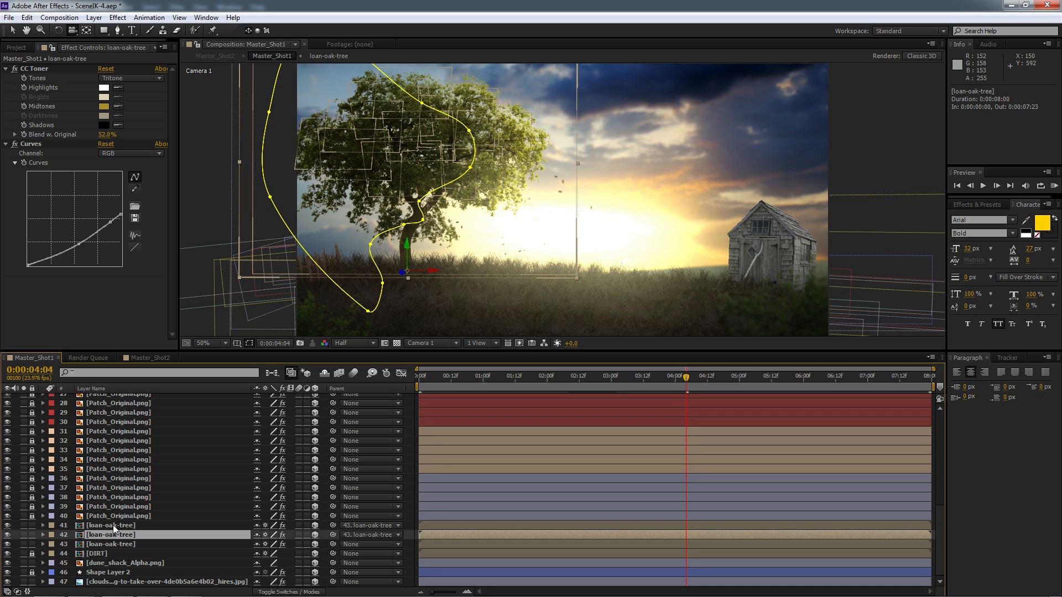
- Check the mask path of loan-oak-tree layer 41, collapse the layer, and lock loan-oak-tree layers 41 to 43
click(115, 526)
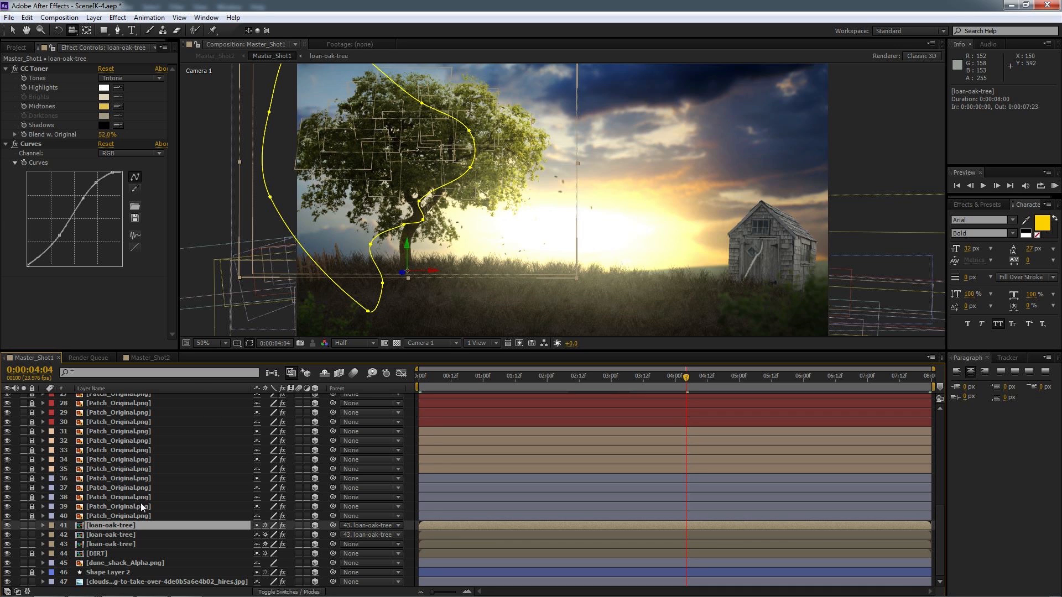
key(m)
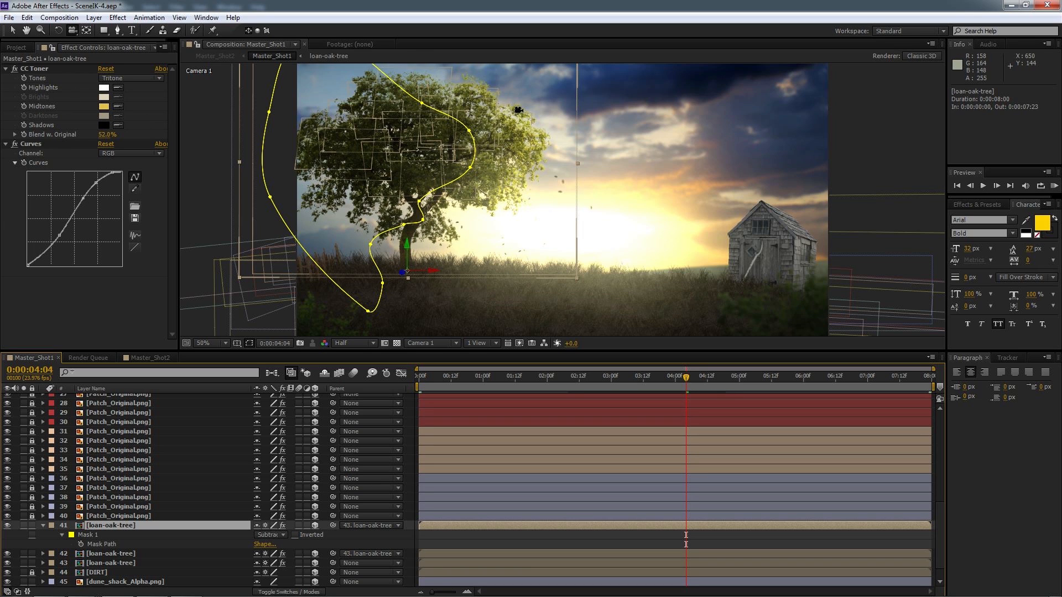
key(m)
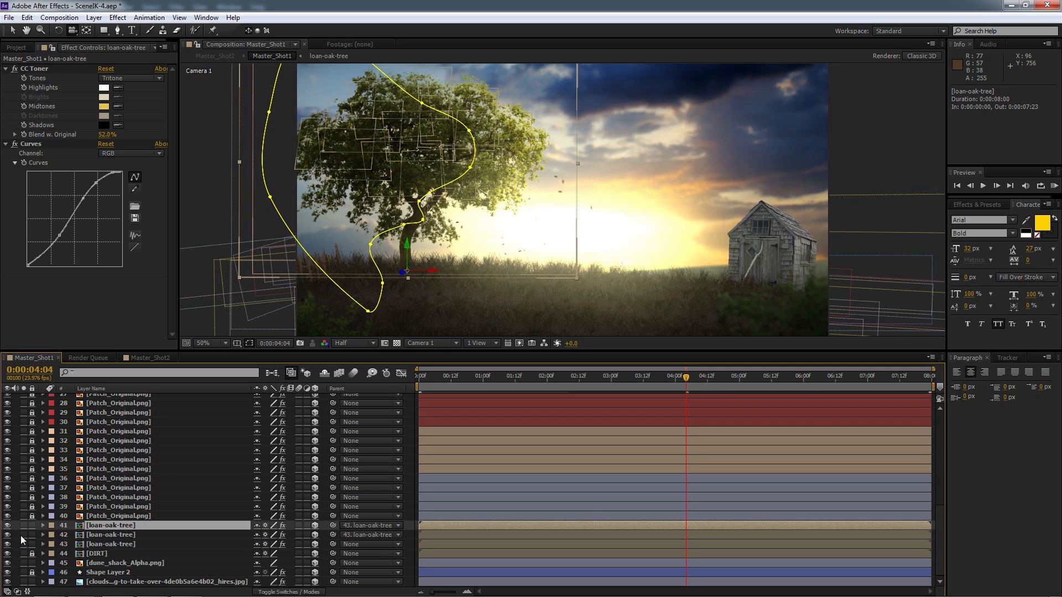
drag(30, 527, 31, 555)
- Enlarge the composition viewer and solo the dune_shack_Alpha.png layer
click(122, 563)
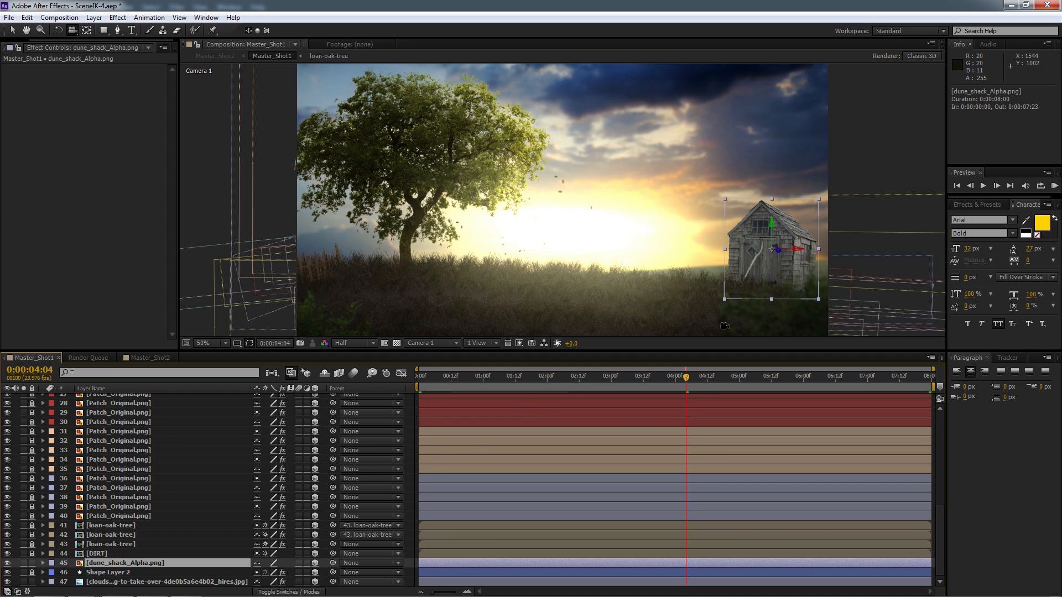
click(994, 208)
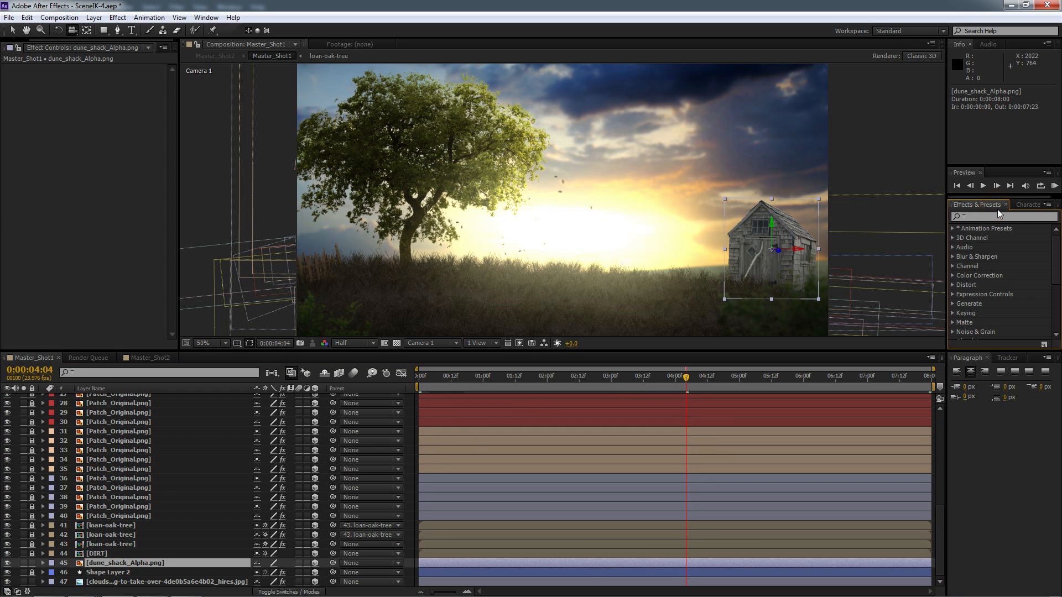
click(986, 215)
click(705, 350)
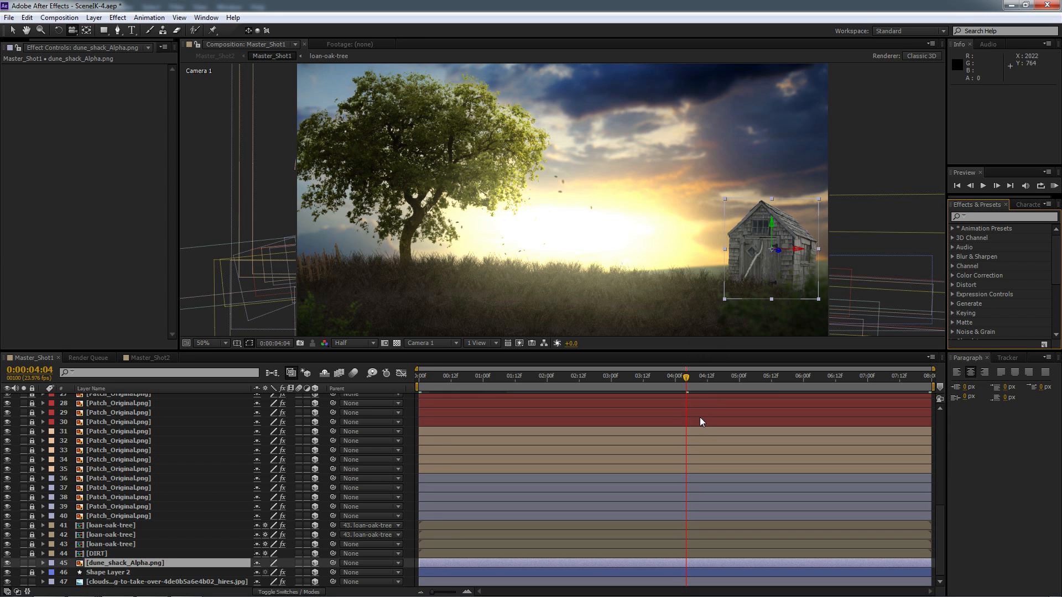
drag(680, 350, 680, 429)
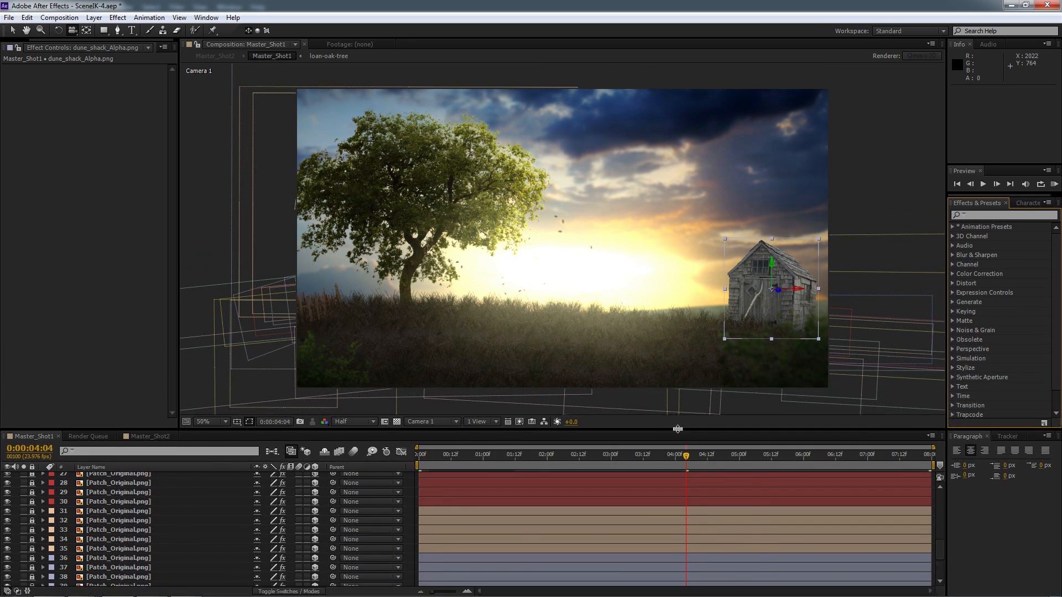
scroll(183, 531, down, 3)
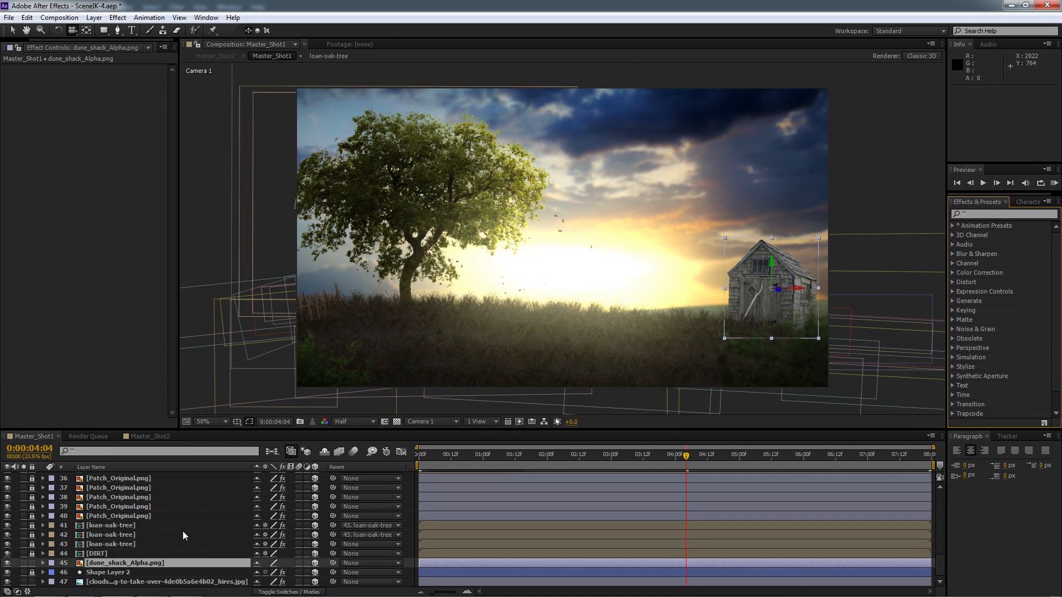
click(24, 563)
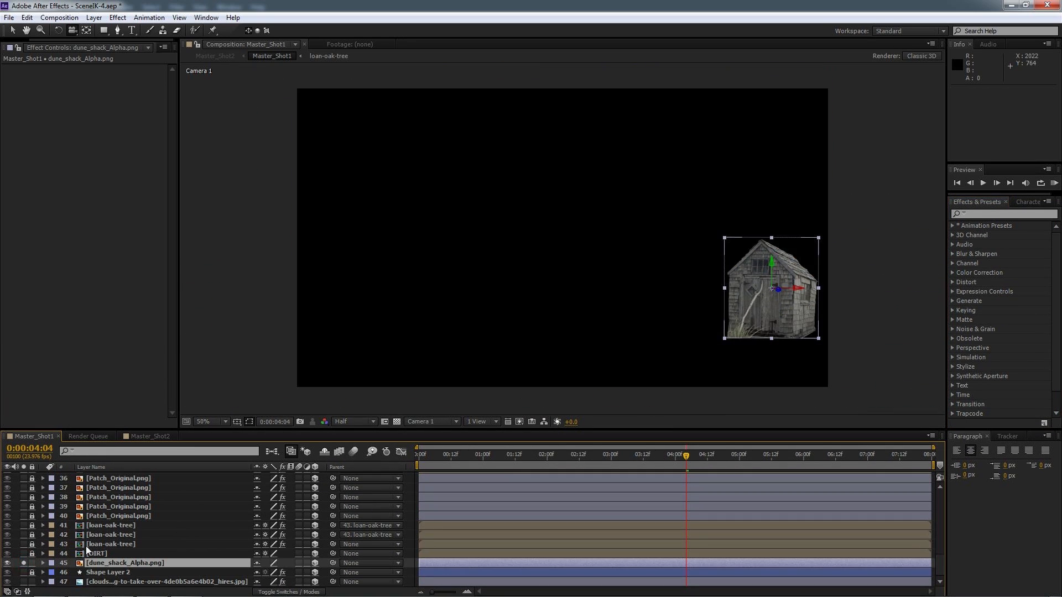
- Find the CC Toner effect and apply it to the dune_shack_Alpha.png layer
click(1003, 213)
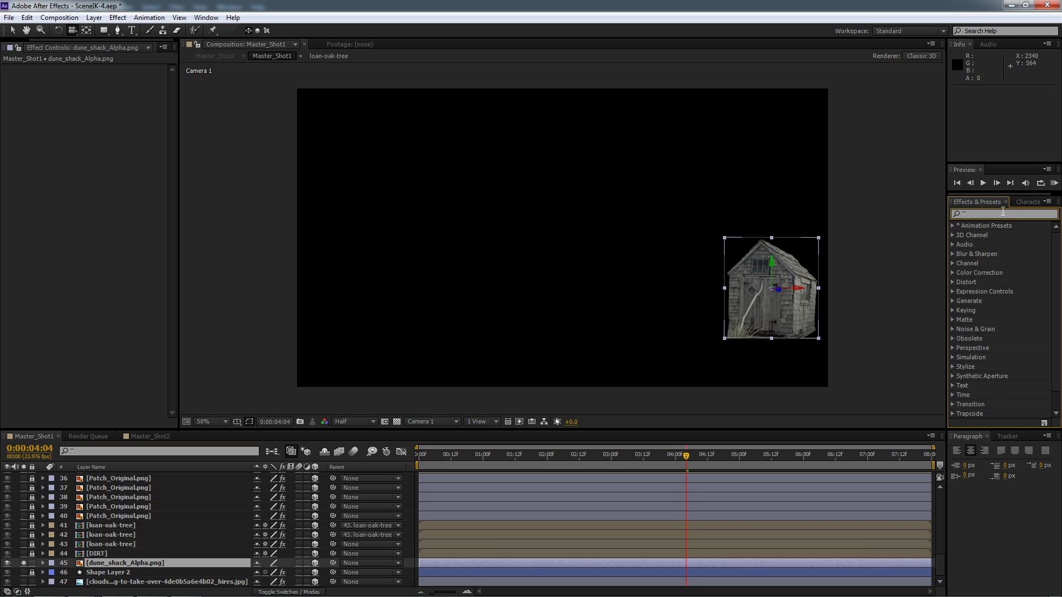
text(Toner)
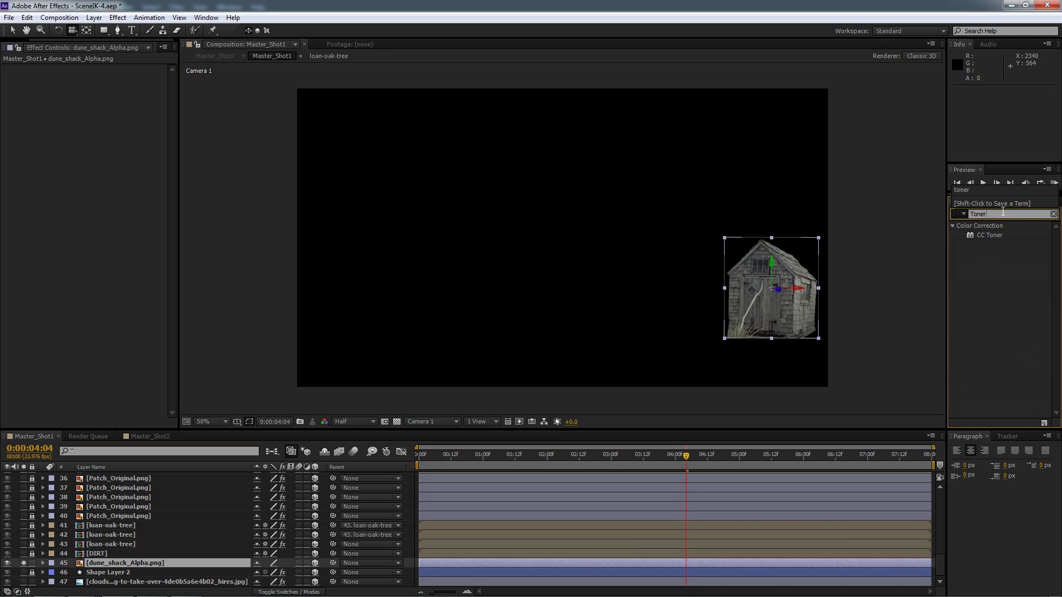
drag(997, 238, 104, 566)
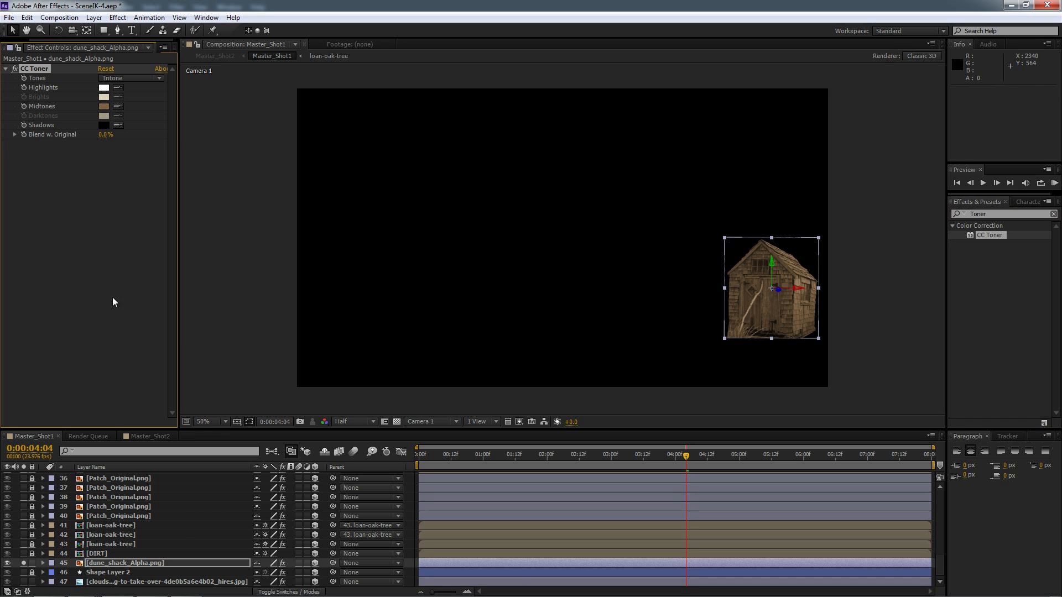
- Set the shack's CC Toner Midtones to a dark brown and Blend w. Original to 55%
click(104, 106)
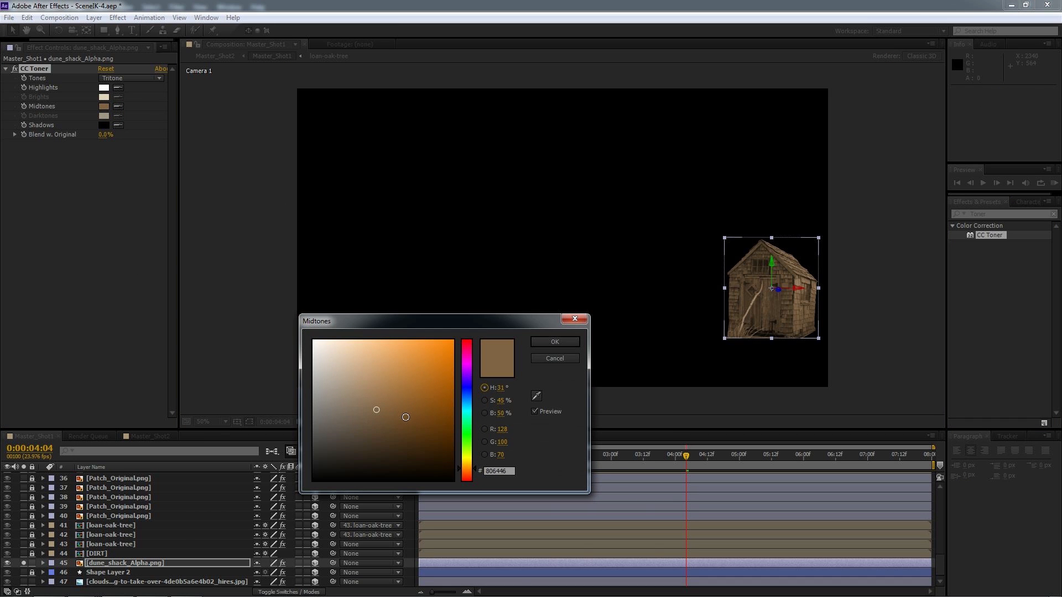
mouse_move(399, 414)
mouse_down()
mouse_move(426, 407)
mouse_move(430, 439)
mouse_up()
click(555, 342)
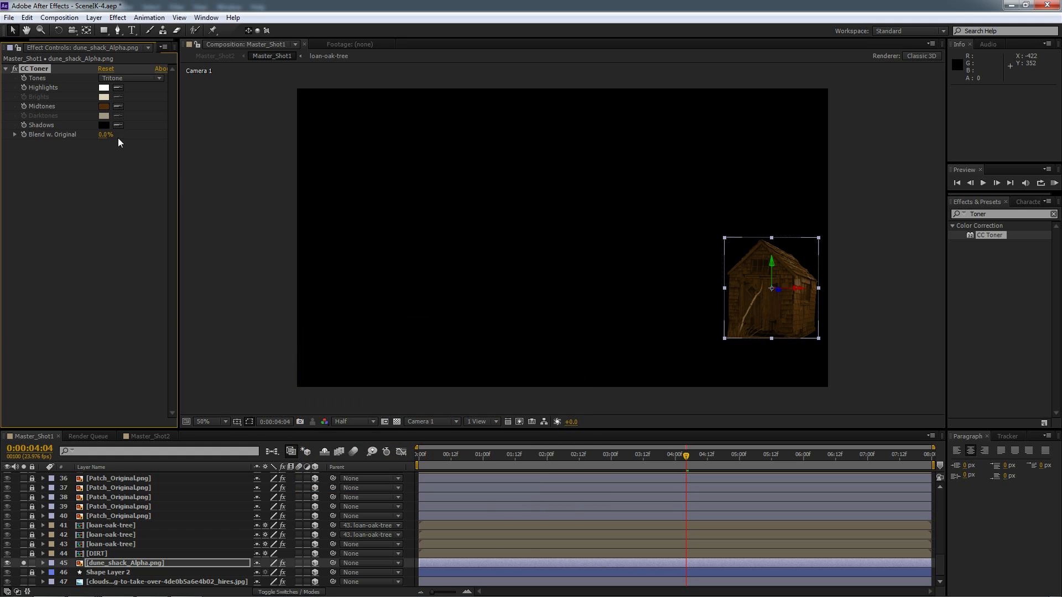
drag(103, 134, 200, 139)
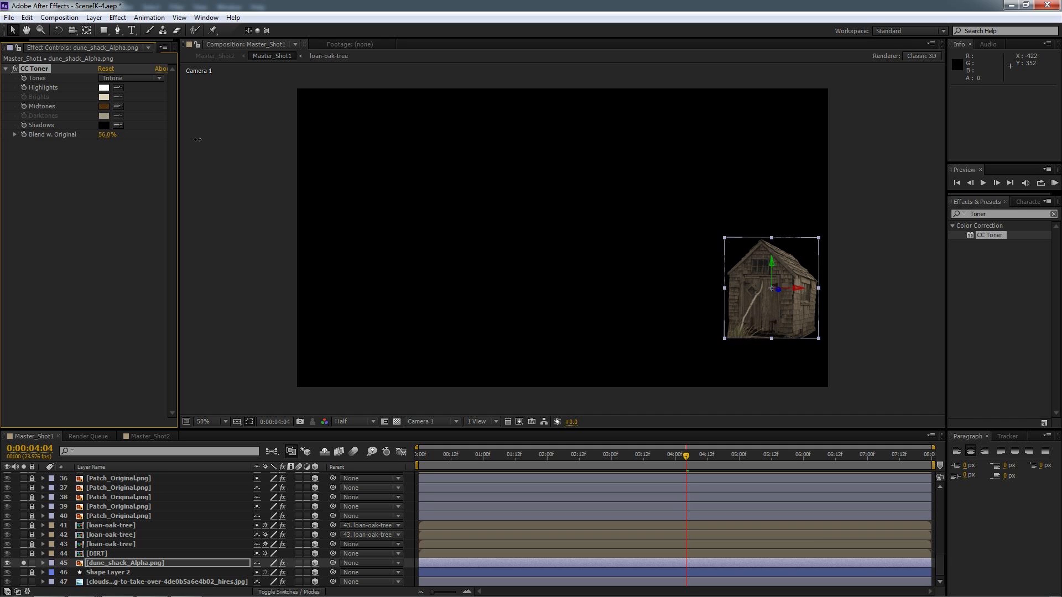
drag(198, 139, 214, 139)
click(99, 207)
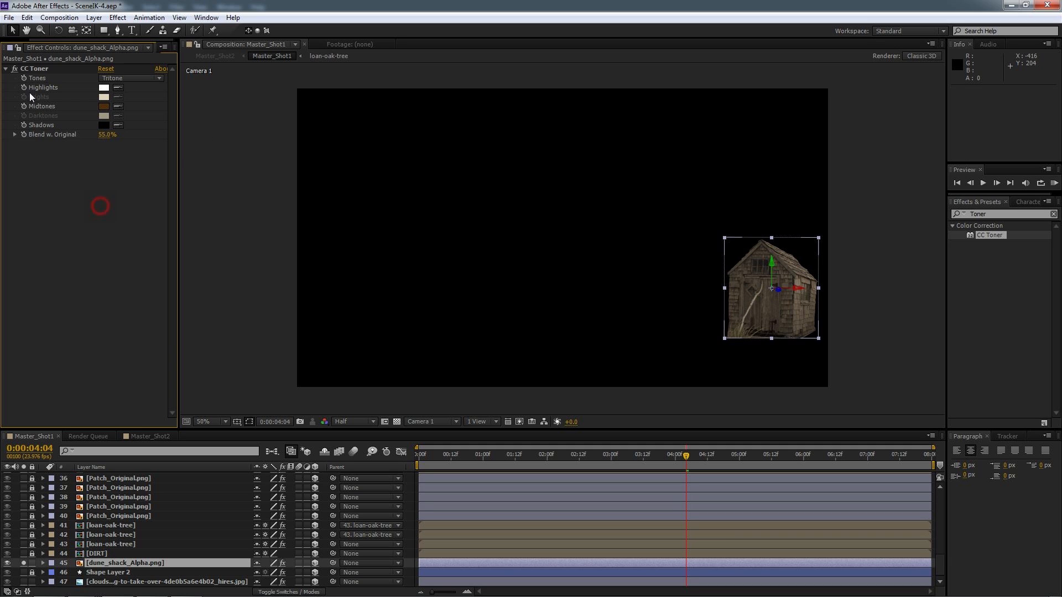
- Apply the Curves effect to the dune_shack_Alpha.png layer and turn off its solo
drag(987, 214, 928, 211)
text(curves)
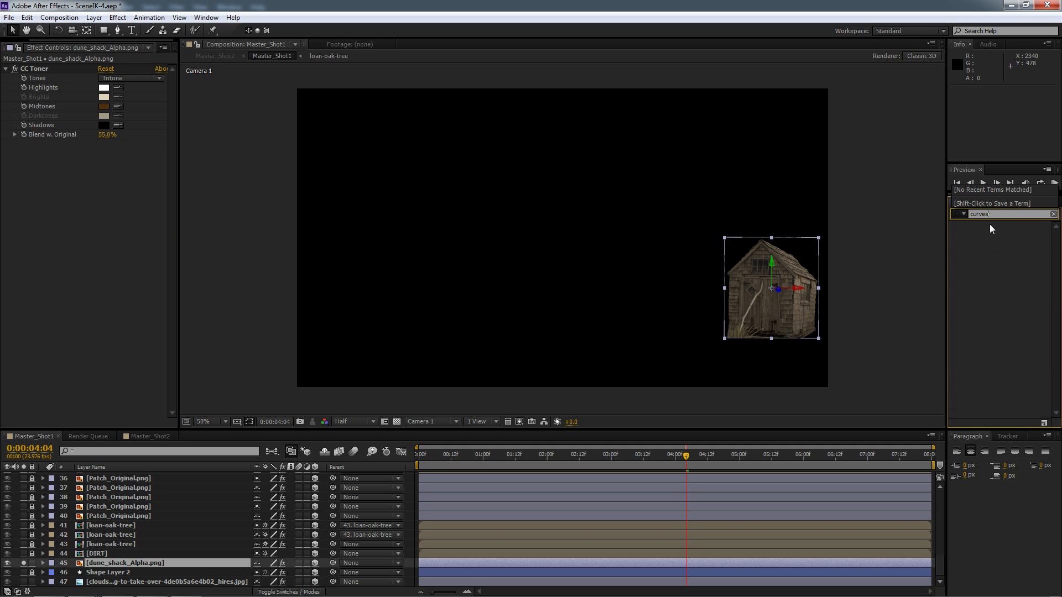
drag(983, 263, 121, 562)
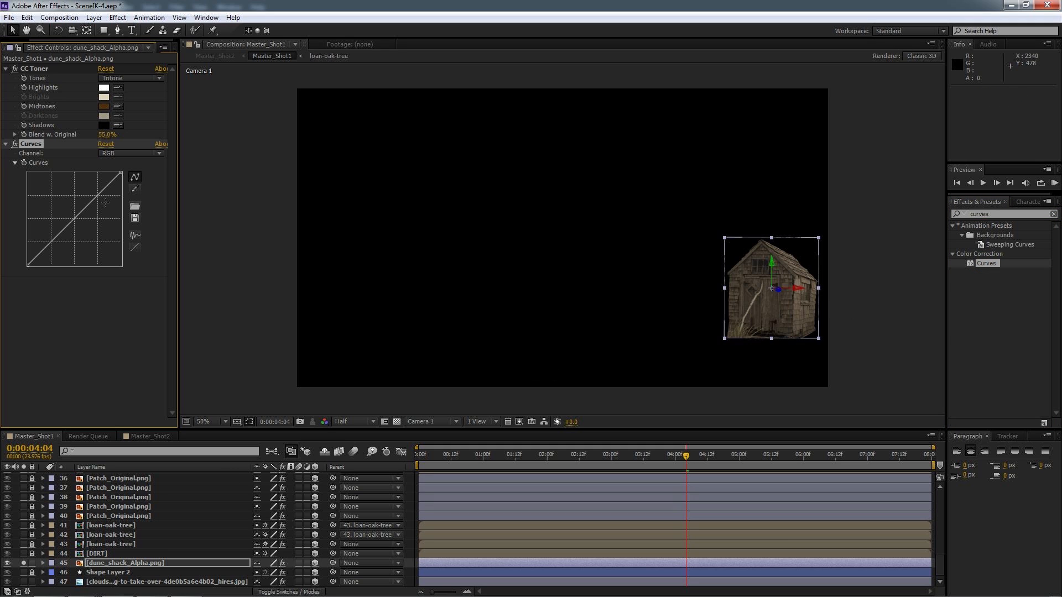
click(22, 563)
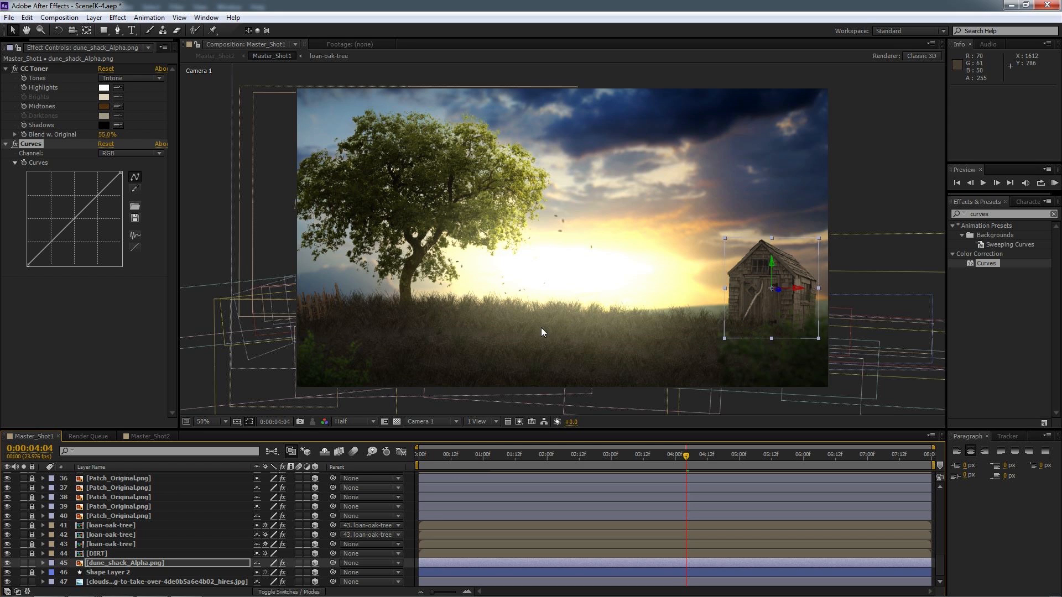
drag(92, 205, 93, 214)
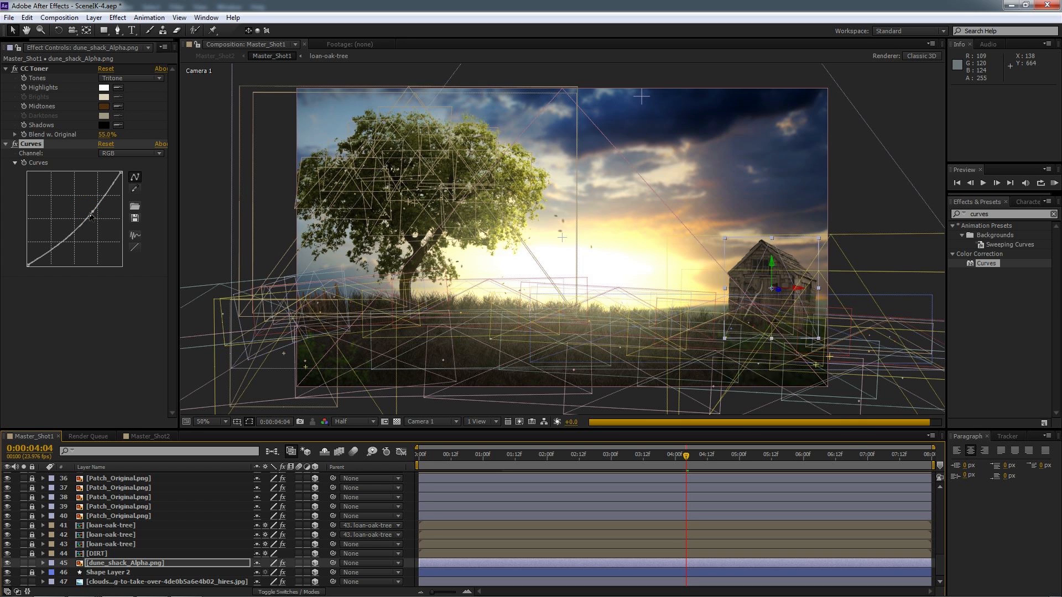
drag(121, 173, 92, 223)
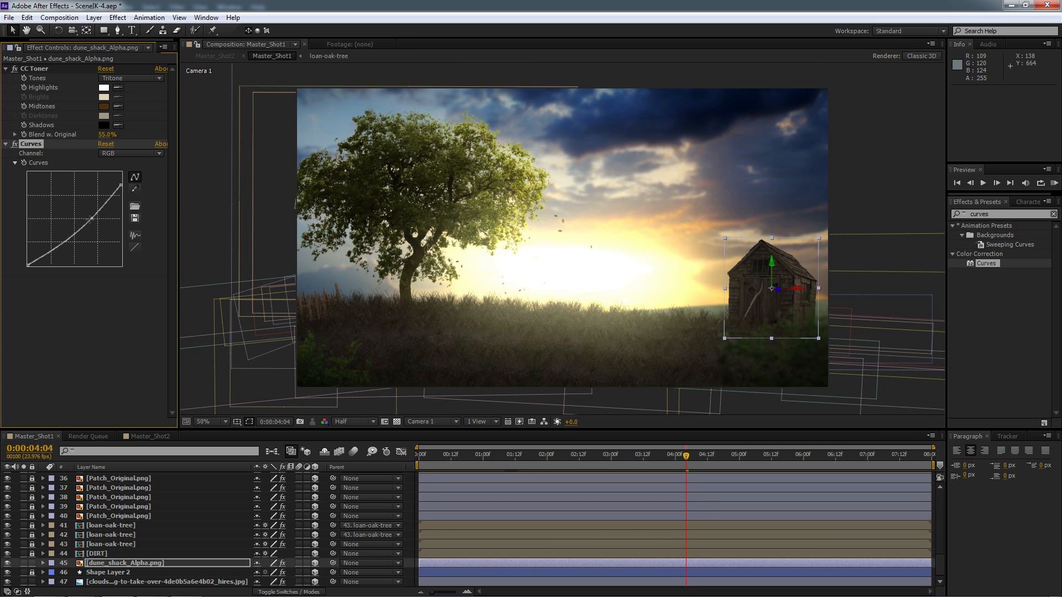
click(135, 248)
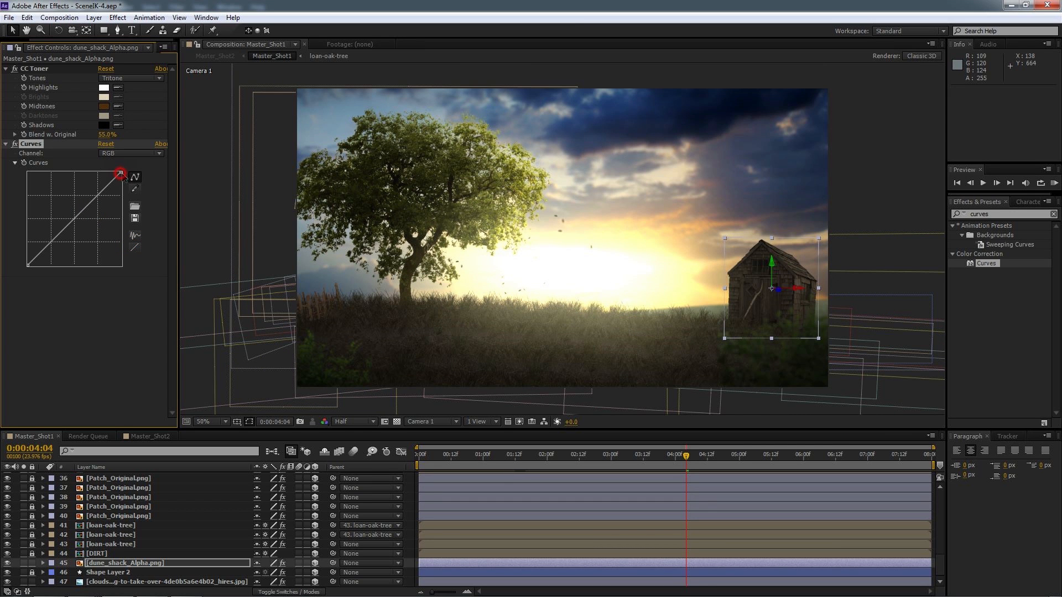
- Darken the shack by lowering the white end of its RGB curve to just under half output, keeping the curve straight
drag(125, 185, 126, 215)
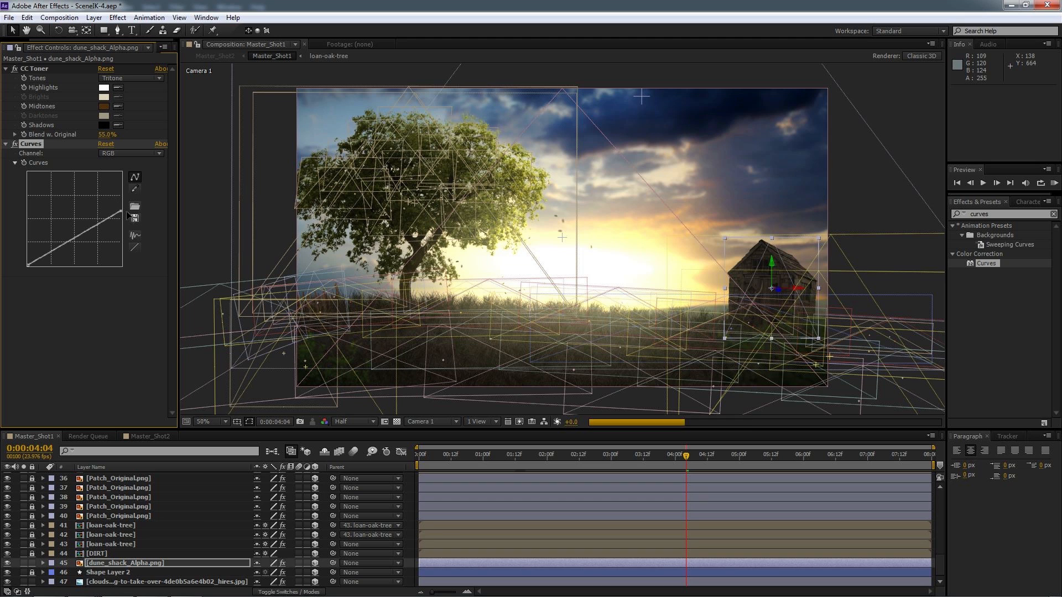
drag(126, 216, 123, 226)
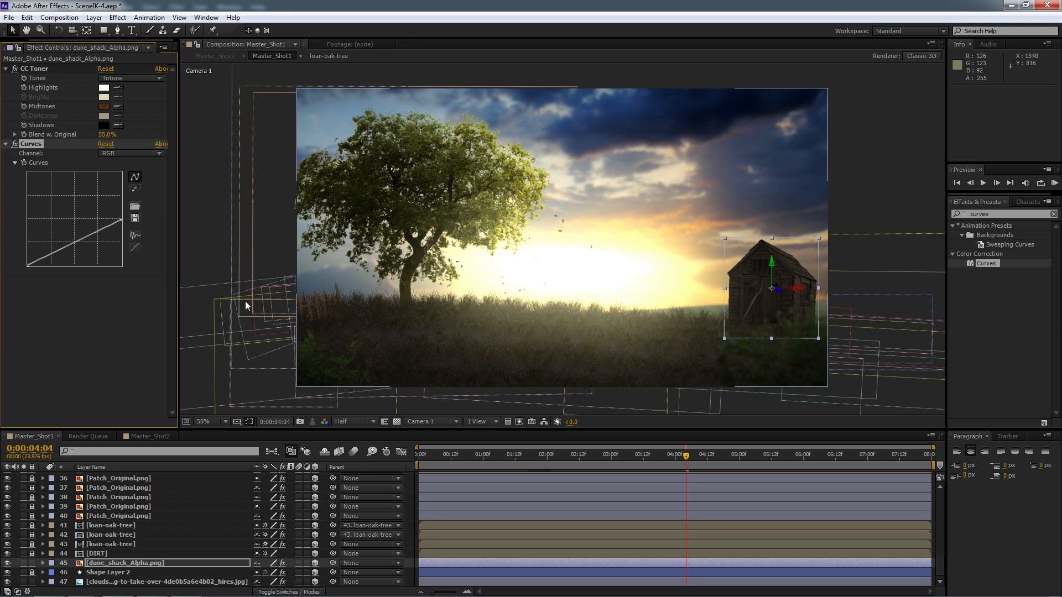
drag(122, 221, 124, 224)
- Find the CC Light Sweep effect and add it to the shack layer after Curves
click(979, 212)
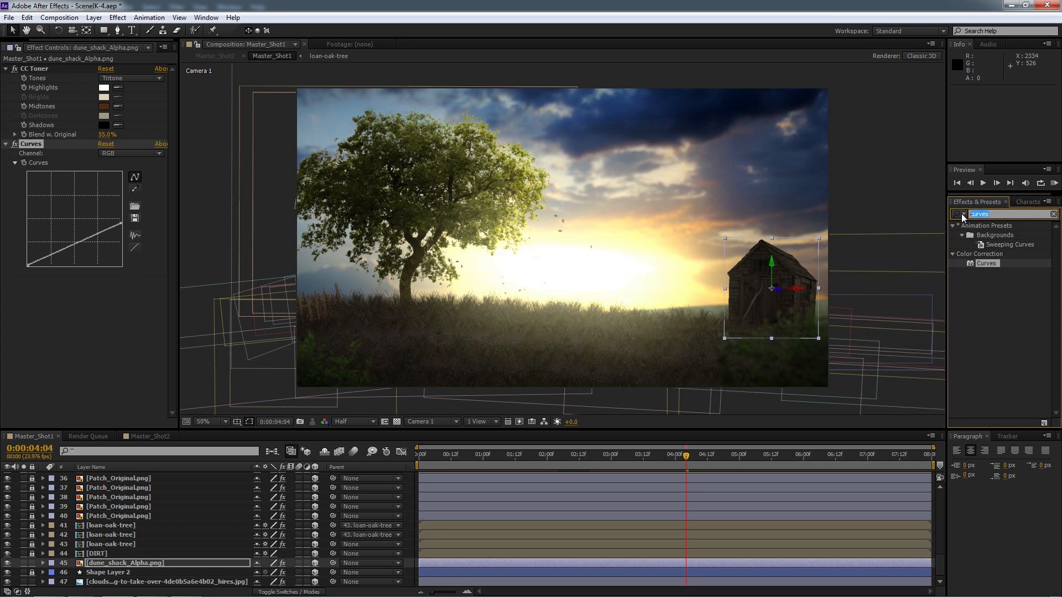
key(BackSpace)
click(963, 215)
text(light sweep)
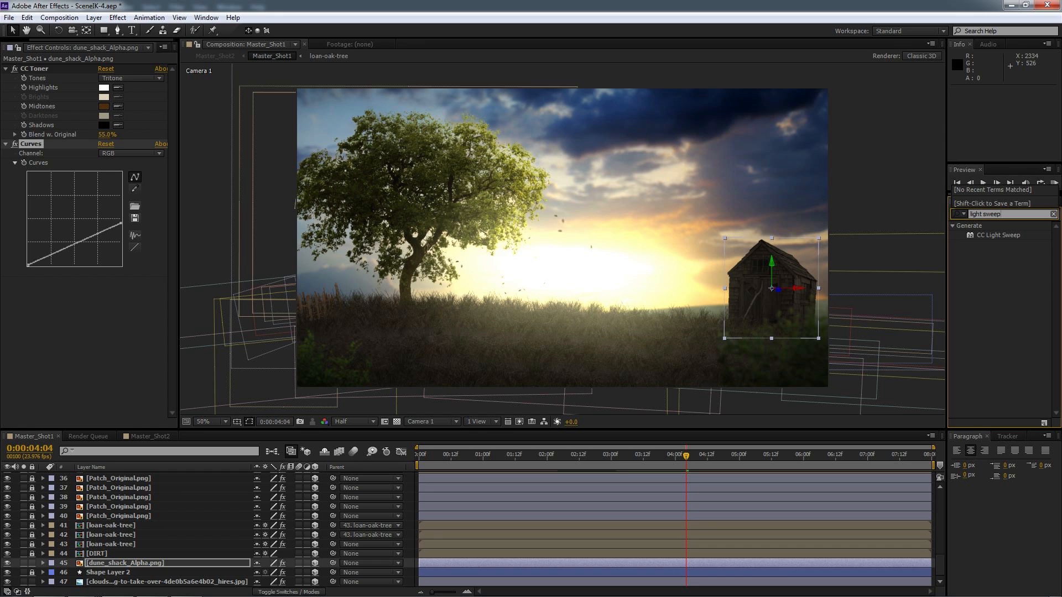
drag(998, 235, 99, 304)
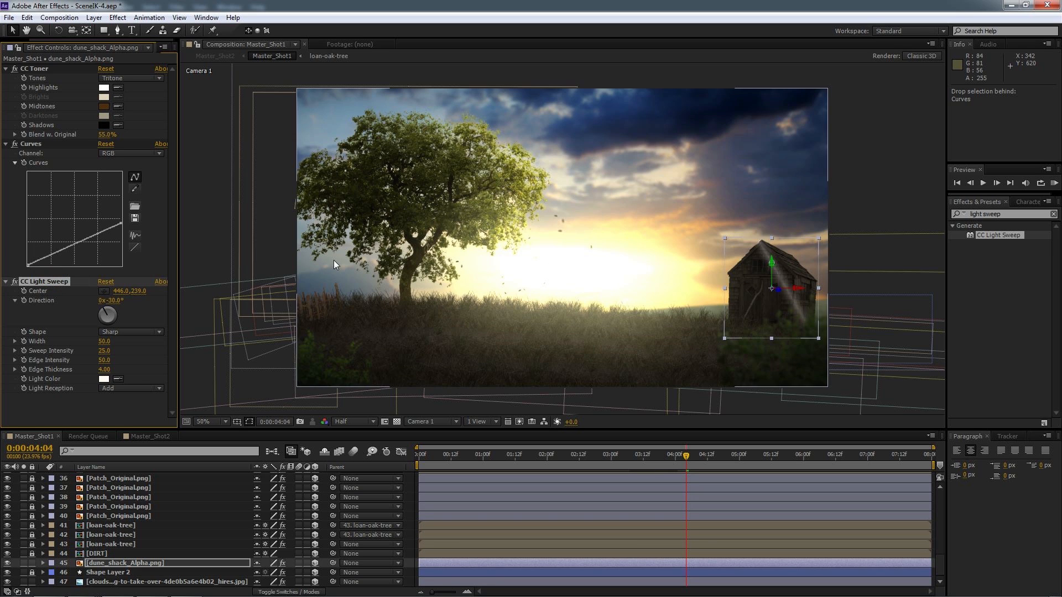
- Place the CC Light Sweep center on the shack's front wall at about 293.9, 462.7
click(103, 291)
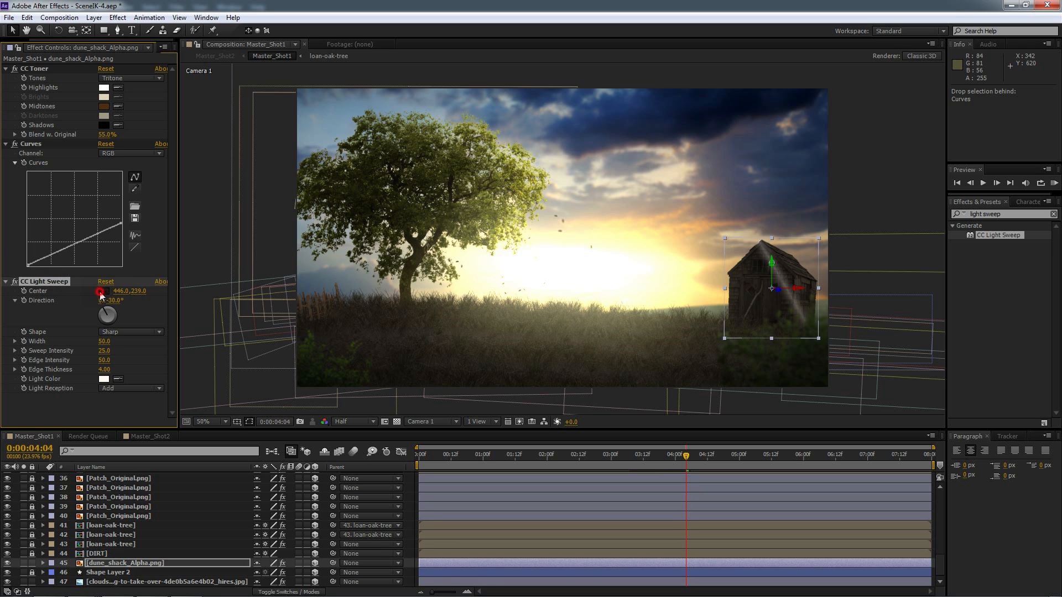
click(750, 284)
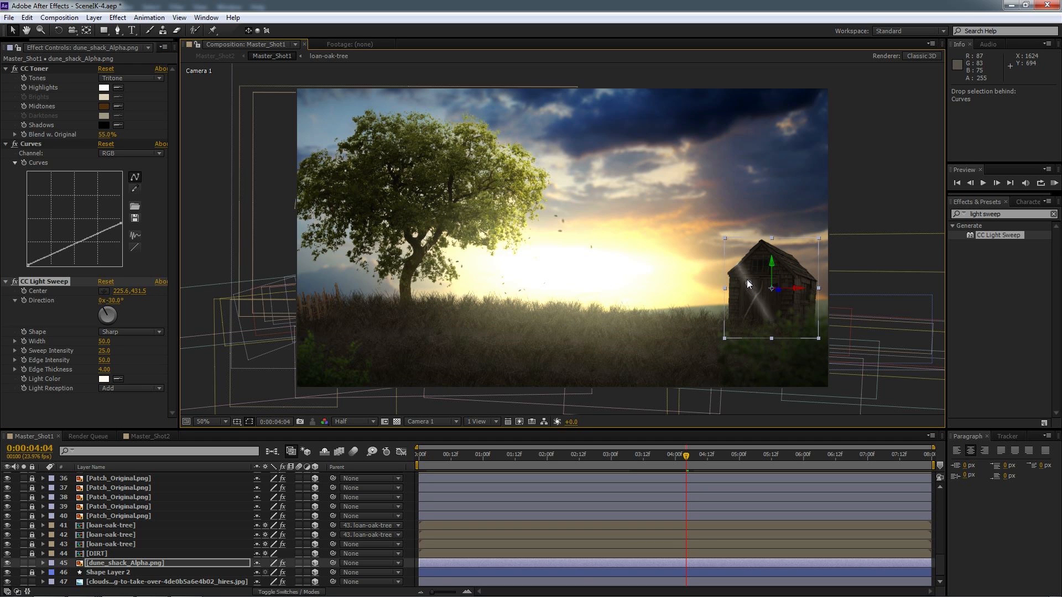
mouse_move(749, 285)
mouse_down()
mouse_move(782, 274)
mouse_move(755, 290)
mouse_move(457, 295)
mouse_up()
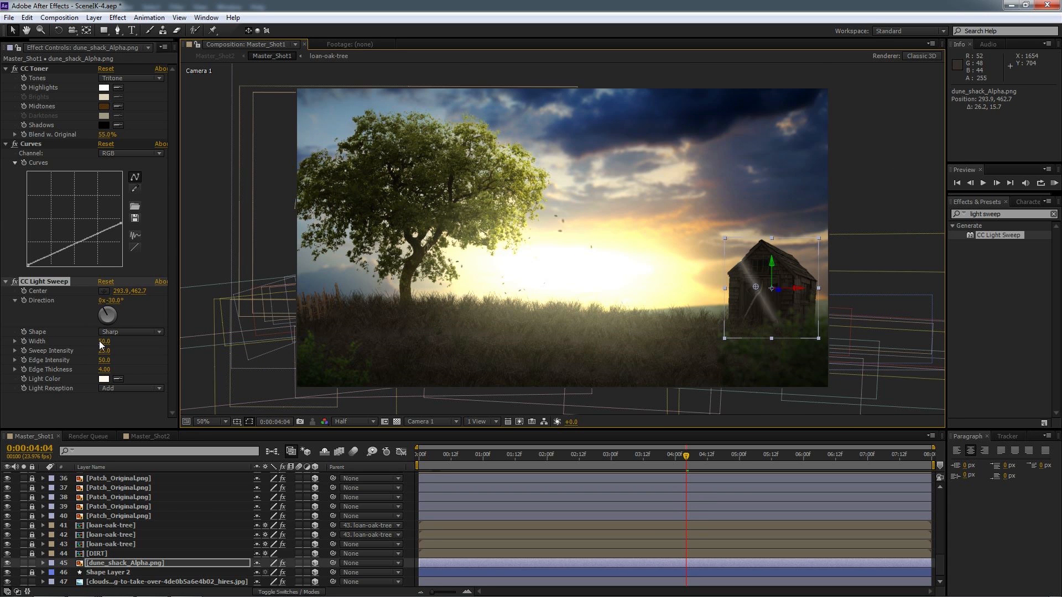
- Set the CC Light Sweep's Sweep Intensity to 0 and its Width to 715
drag(103, 352, 54, 351)
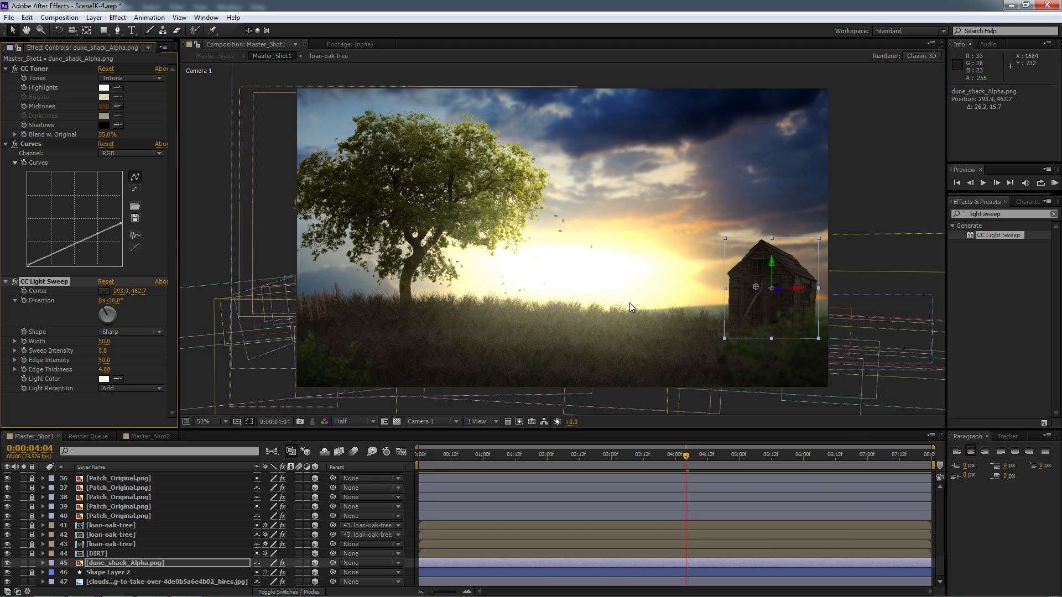
drag(102, 346, 136, 343)
drag(105, 341, 136, 341)
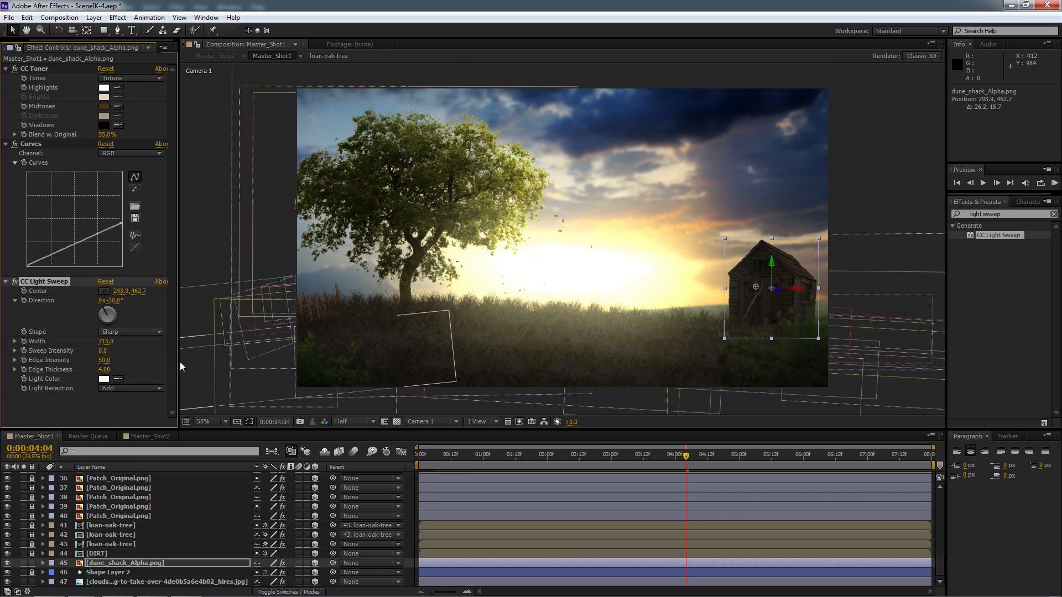
- Set the CC Light Sweep's Edge Thickness to 7.7 while viewing the shack's edges at 100%
click(102, 370)
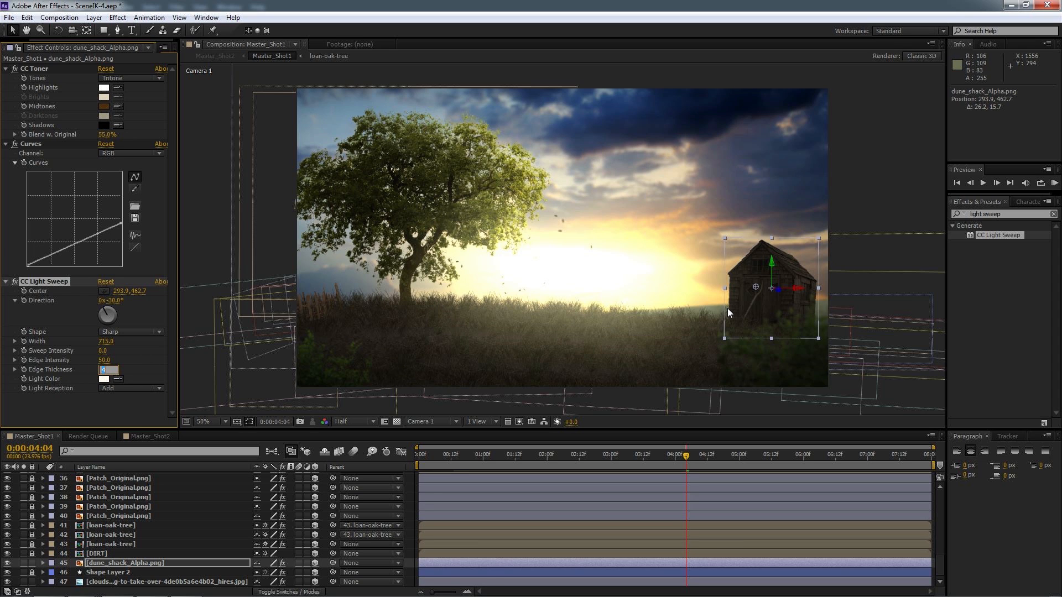
scroll(768, 293, up, 2)
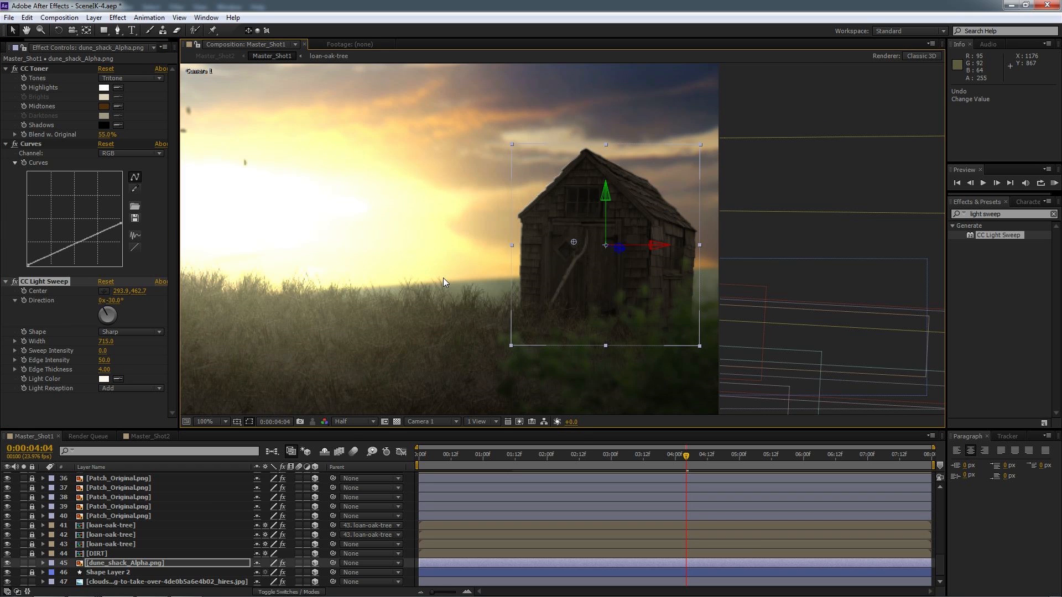
click(109, 369)
drag(115, 369, 134, 374)
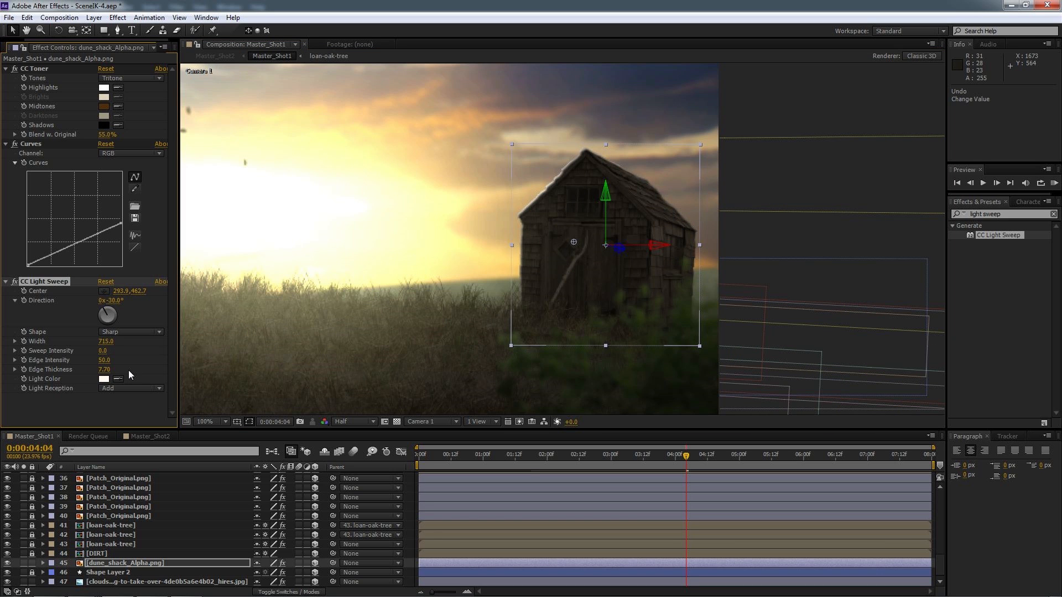
- Set the CC Light Sweep's Direction to -20° and its Edge Intensity to 39
mouse_move(104, 360)
mouse_down()
mouse_move(84, 364)
mouse_move(114, 364)
mouse_up()
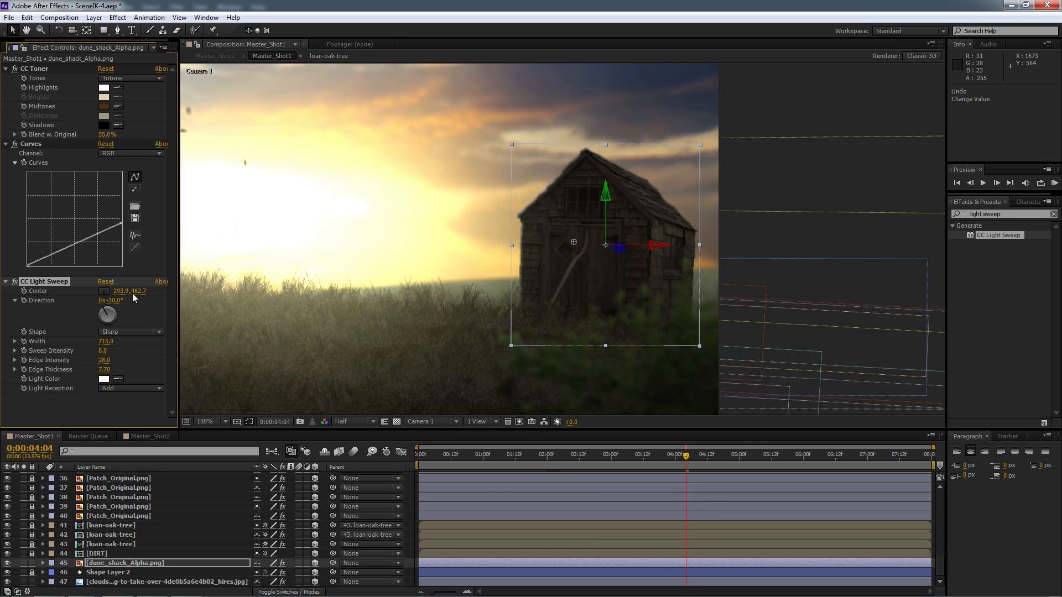
drag(111, 313, 107, 315)
drag(105, 360, 121, 360)
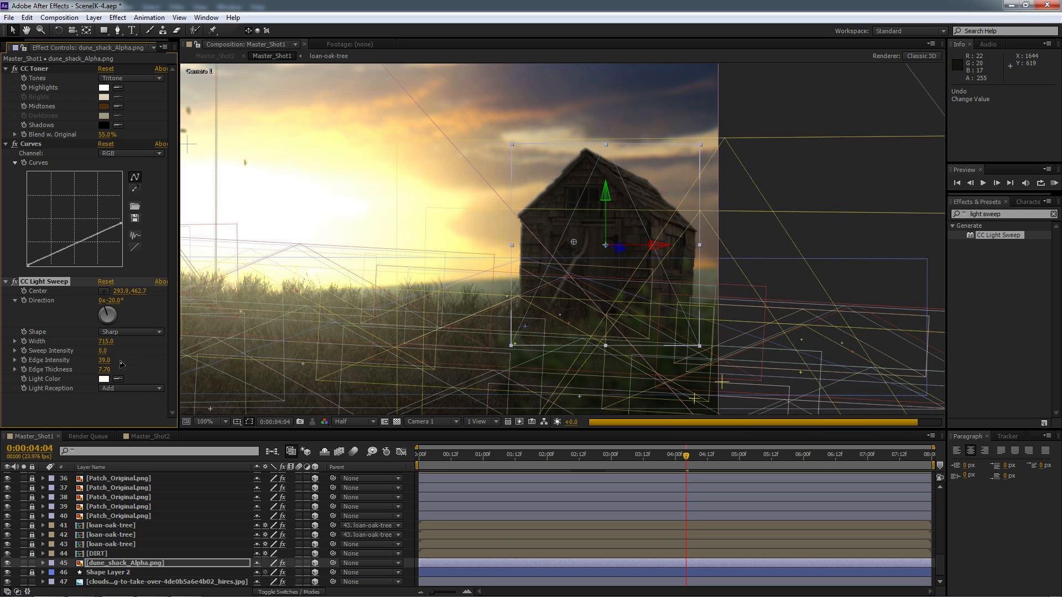
- Set the CC Light Sweep's Edge Thickness to 5 and raise its Edge Intensity to 214
click(104, 370)
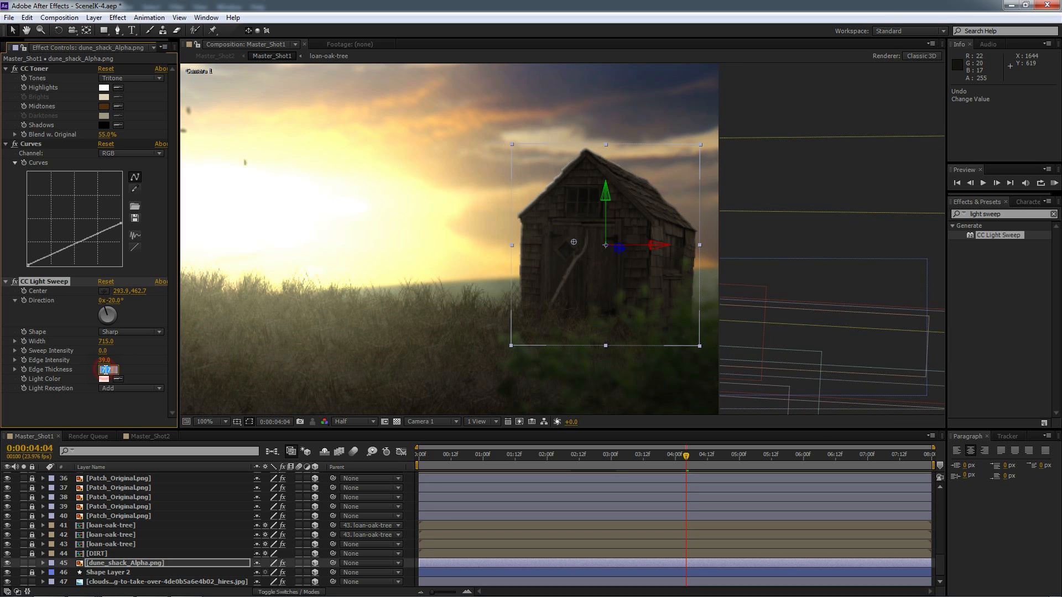
text(5)
key(Return)
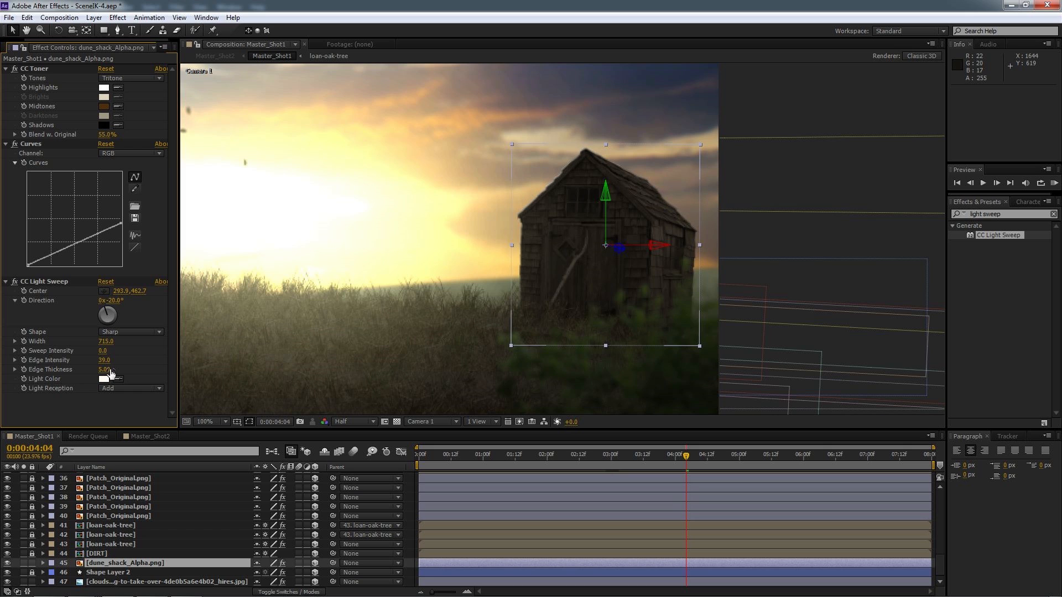
drag(104, 360, 162, 360)
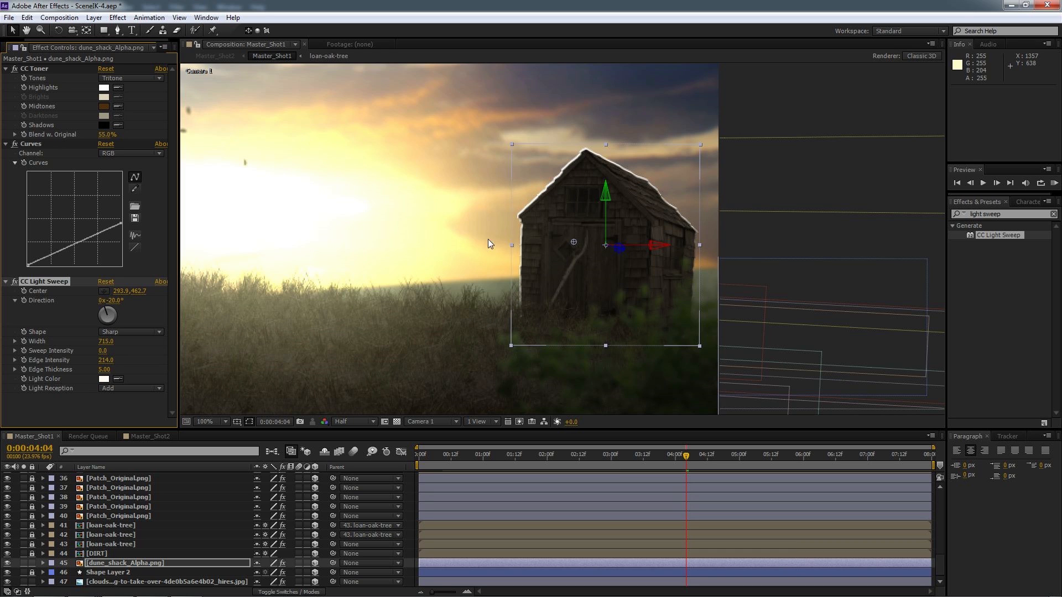
- Shift the CC Light Sweep's center toward the shack's sunlit edge at about 126.2, 486.7 and reduce its Width to 540
drag(571, 241, 536, 246)
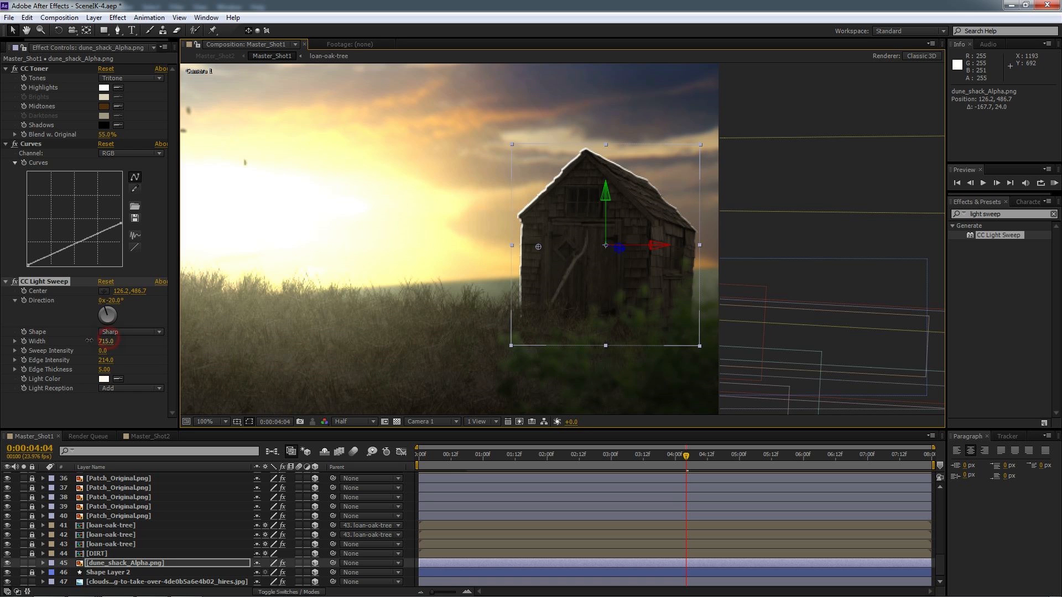
drag(106, 341, 53, 341)
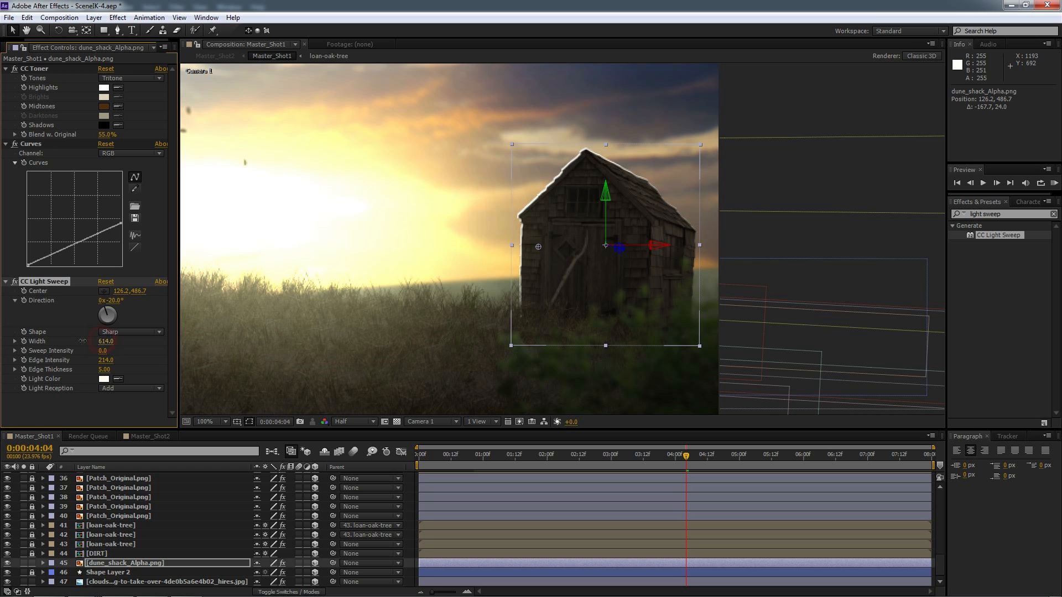
drag(105, 341, 50, 350)
- Lower the CC Light Sweep's Edge Intensity to 82, fit the whole composition in the viewer and deselect the shack layer
drag(105, 360, 86, 363)
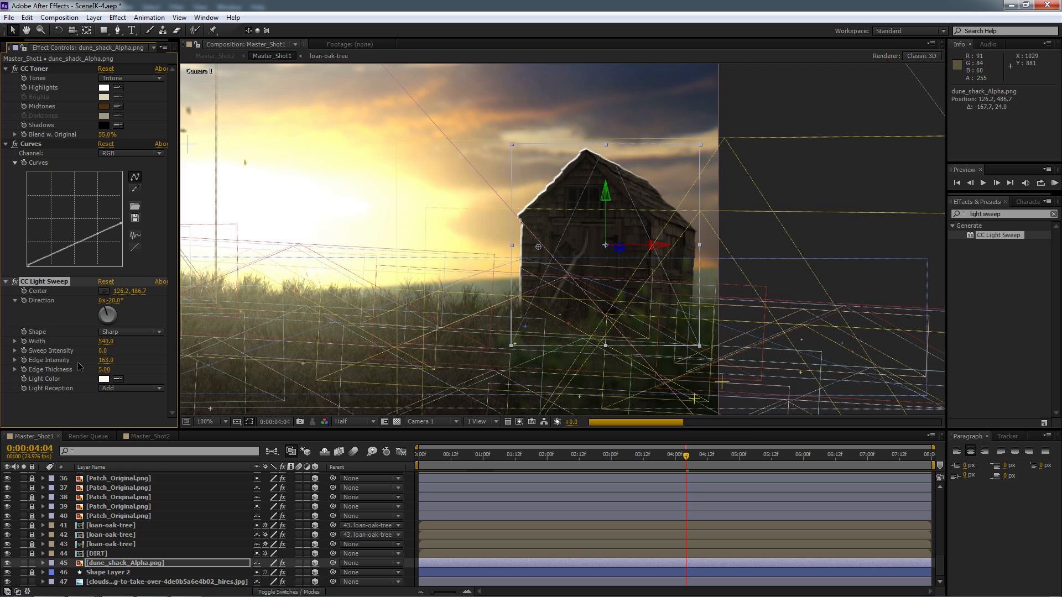
click(104, 361)
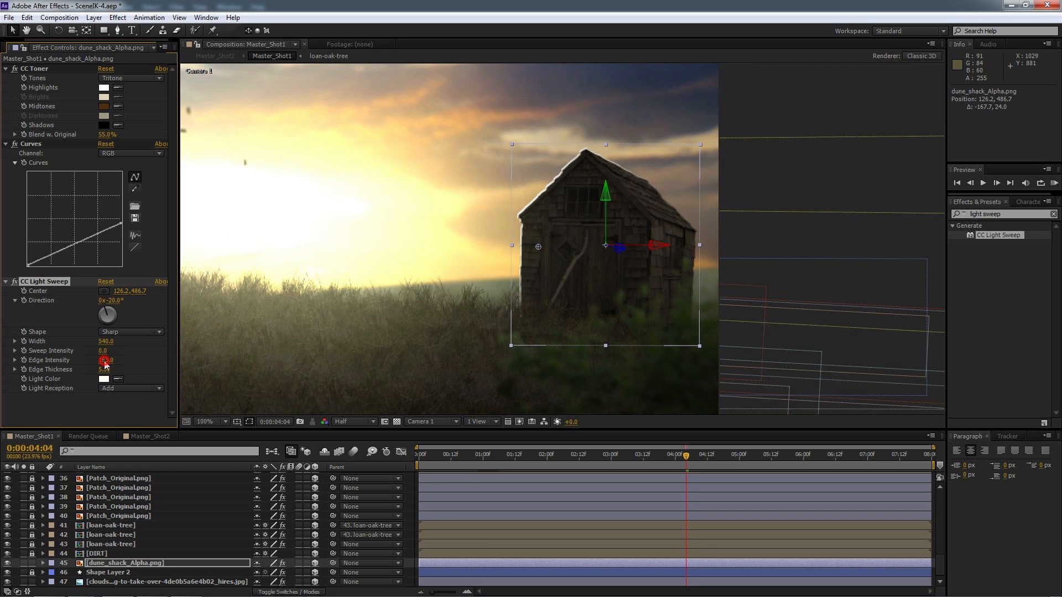
drag(88, 363, 82, 363)
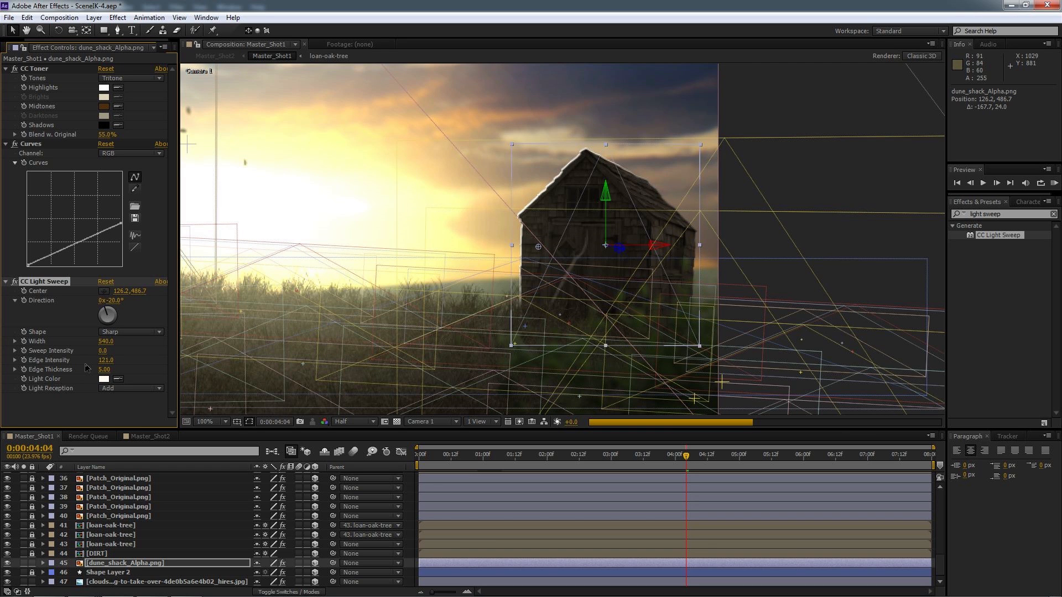
click(105, 361)
mouse_move(104, 363)
mouse_down()
mouse_move(79, 366)
mouse_move(102, 363)
mouse_move(89, 361)
mouse_up()
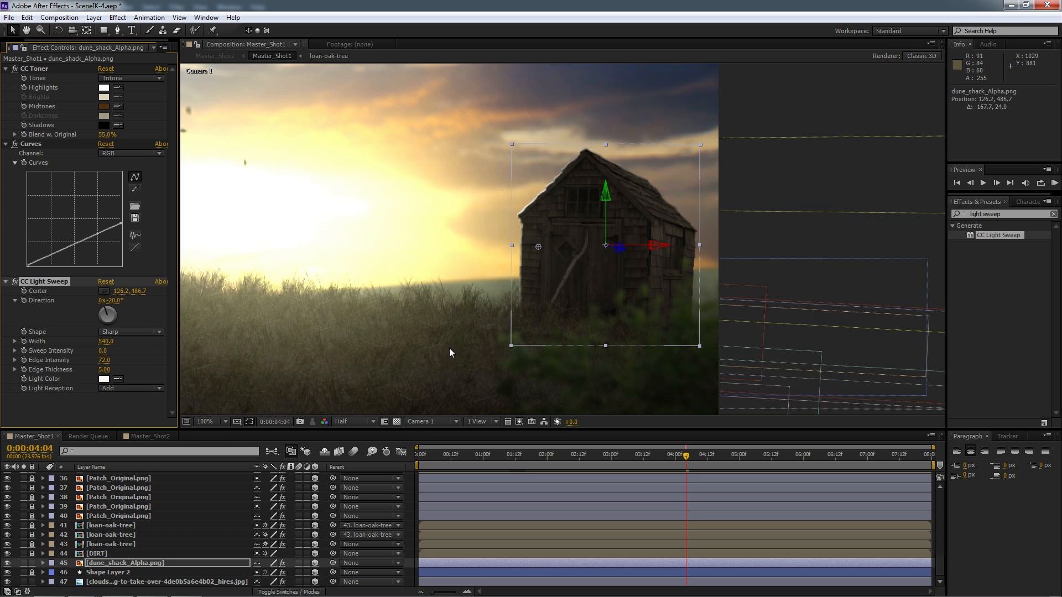
drag(105, 360, 117, 361)
key(comma)
click(226, 422)
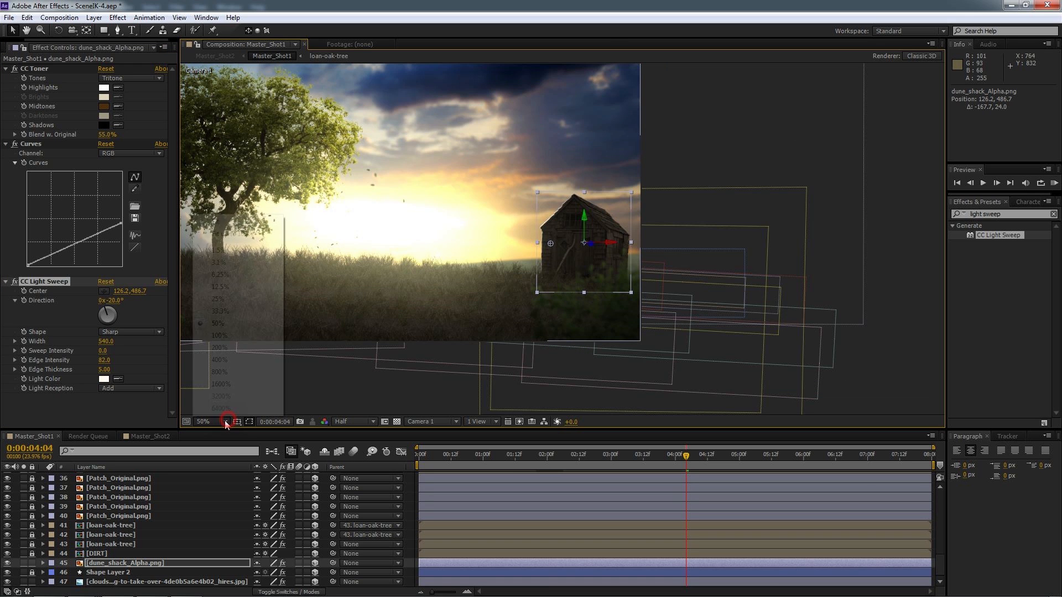
click(222, 233)
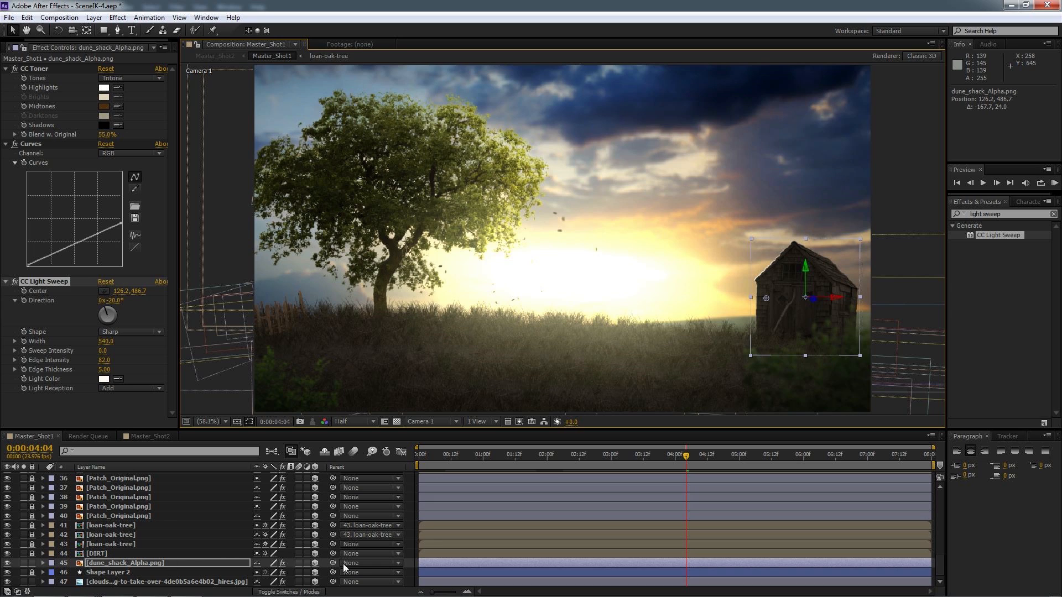
click(410, 564)
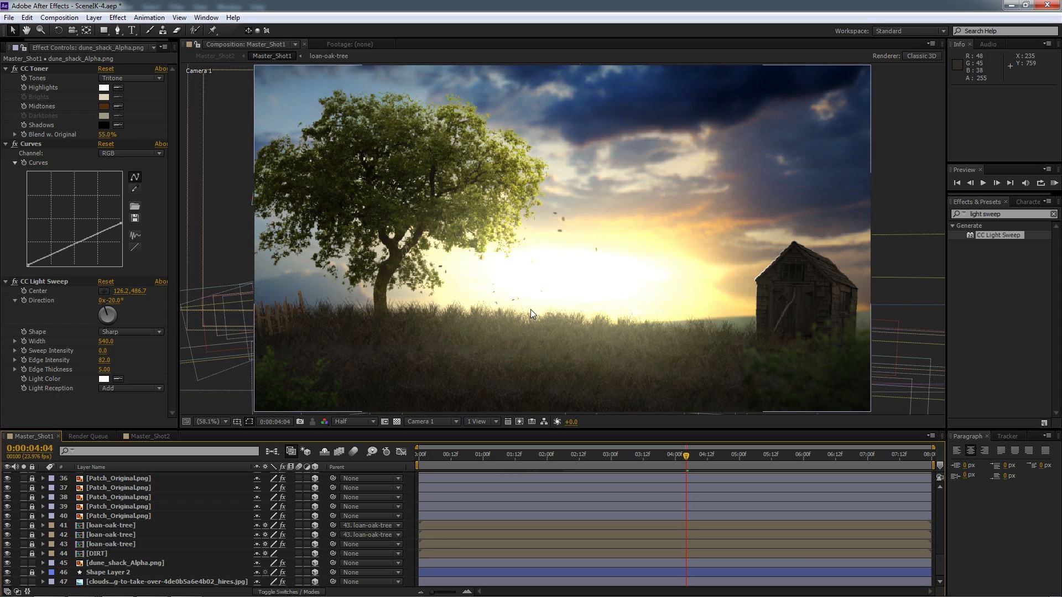
- Bring up the project's item list and collapse the Assets folder
click(54, 436)
drag(44, 41, 21, 41)
click(14, 48)
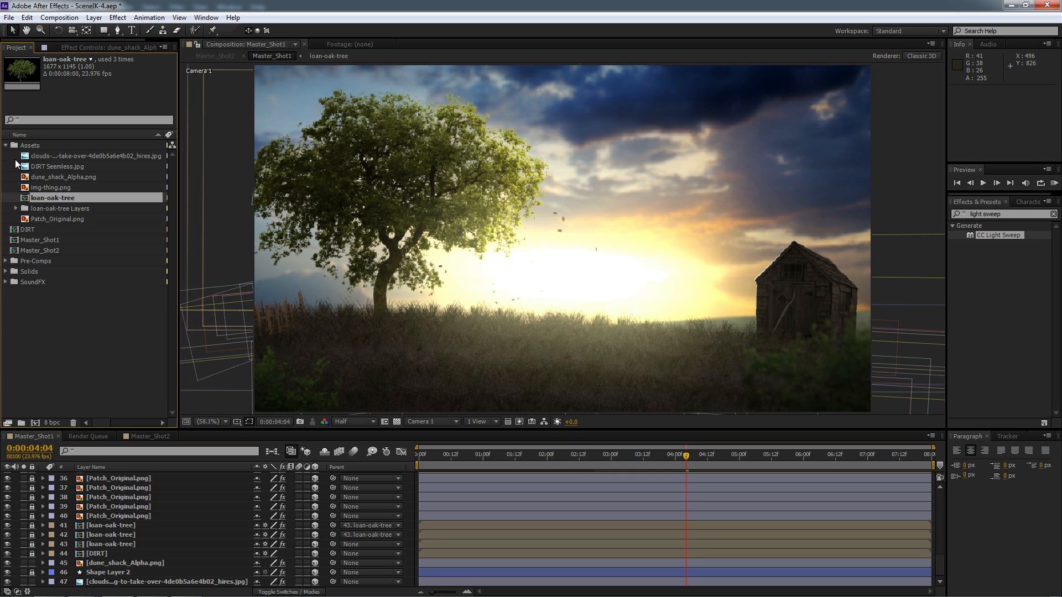
click(6, 145)
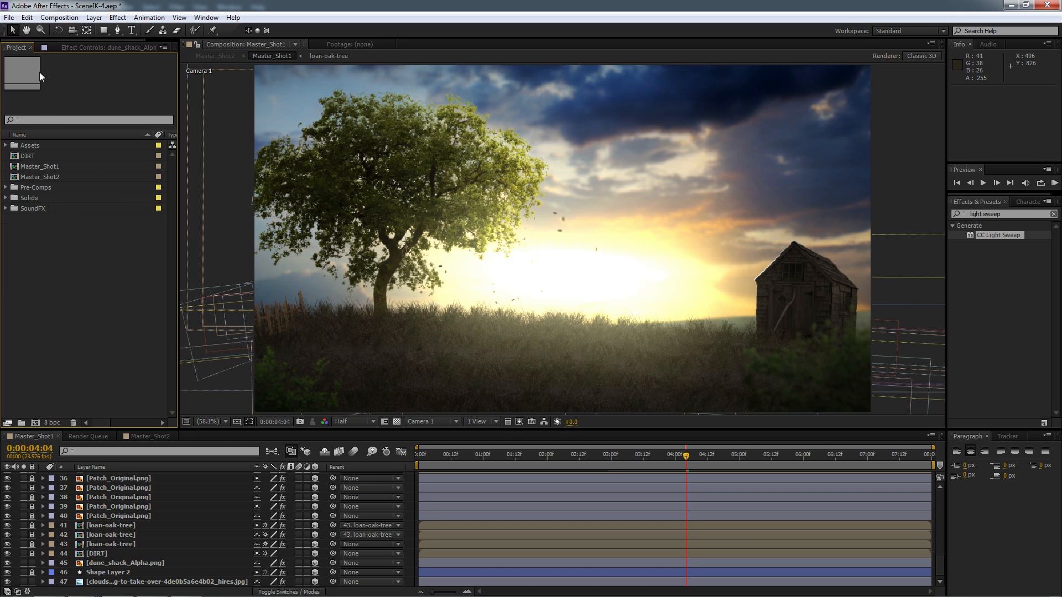
- Import the CharacterAEP project file from the AEP folder inside Setting Up a Scene
click(8, 17)
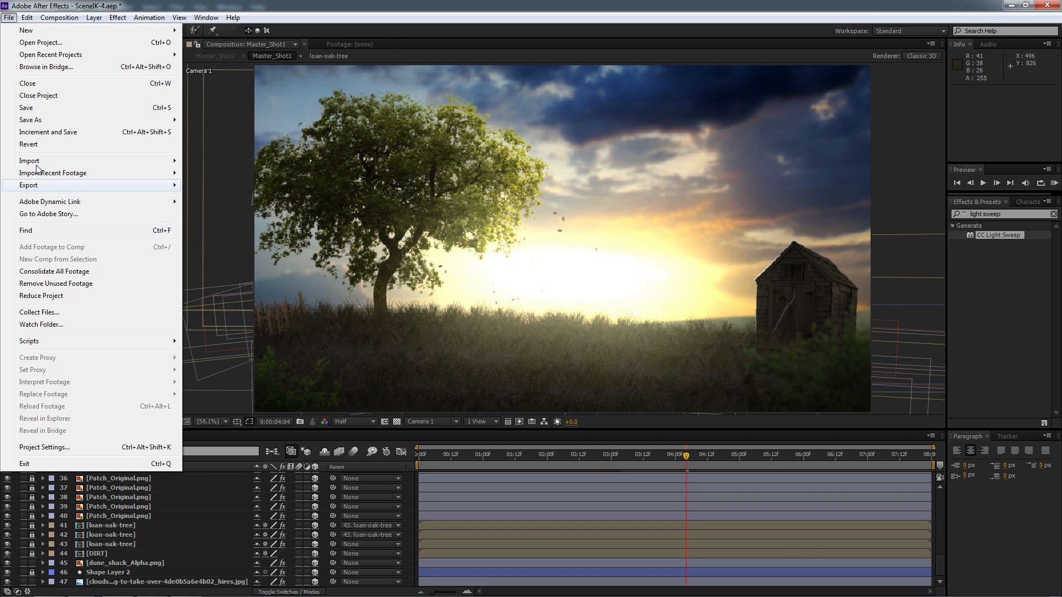
click(206, 162)
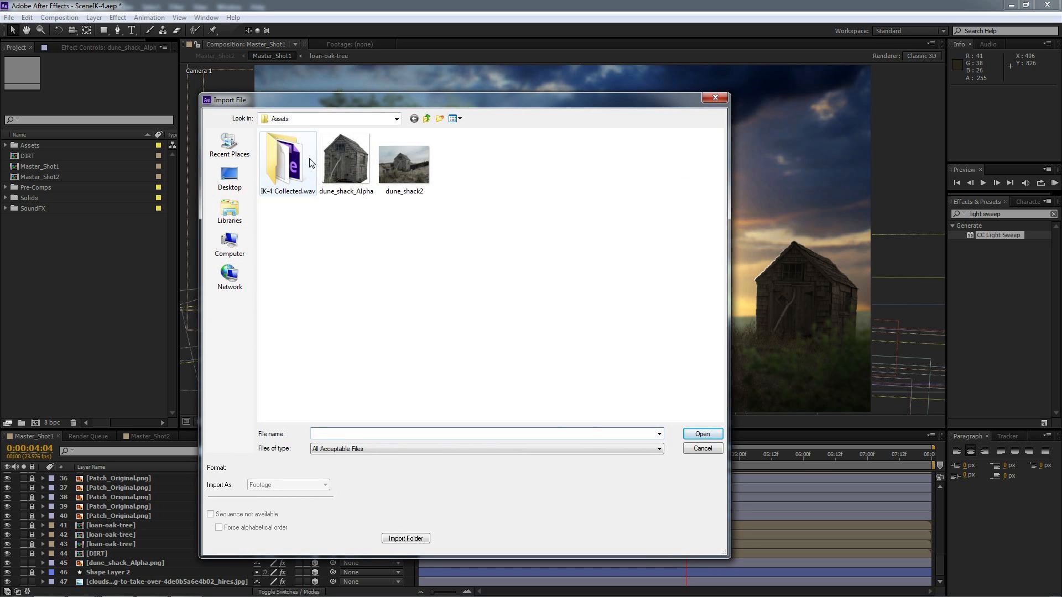
click(427, 118)
click(427, 119)
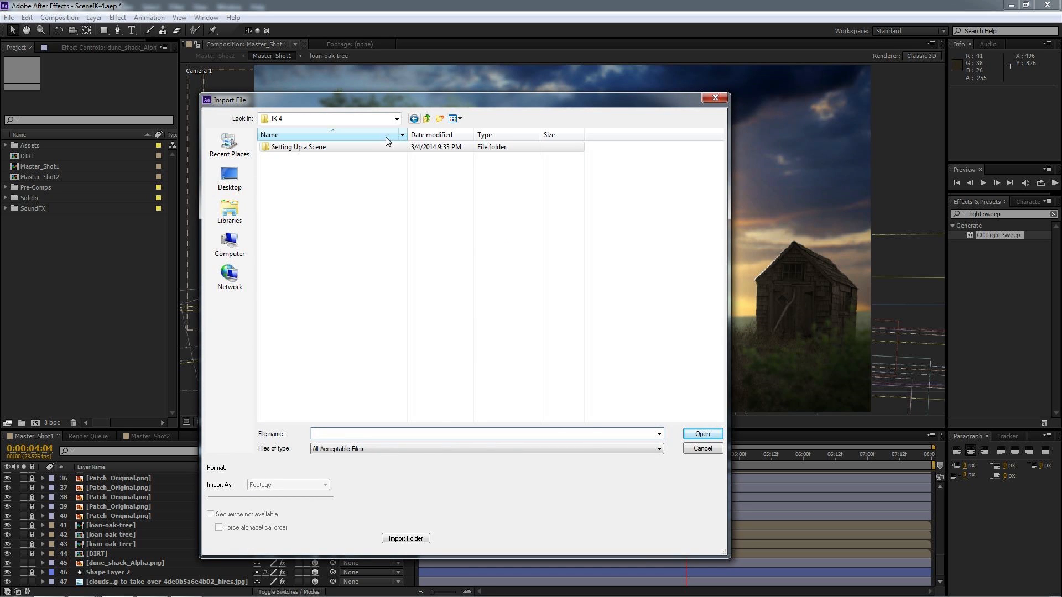
double_click(327, 147)
double_click(287, 148)
click(282, 158)
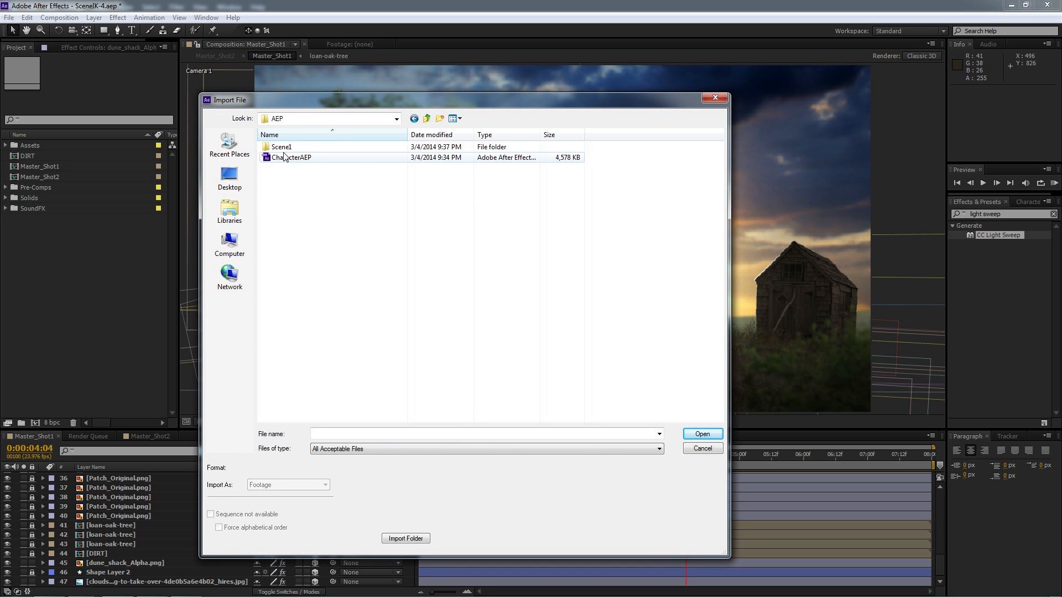
click(283, 159)
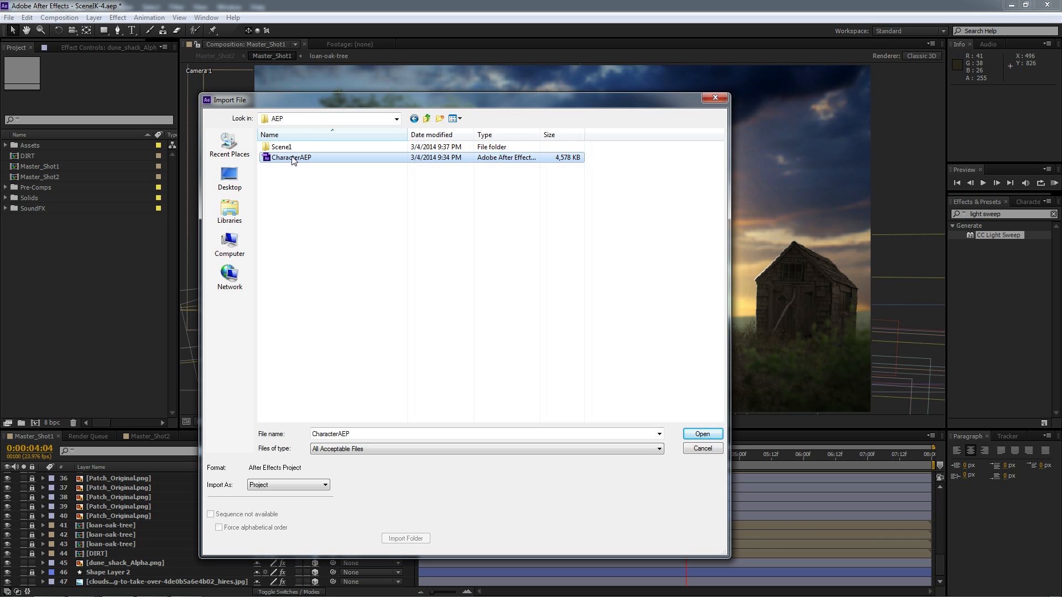
double_click(292, 158)
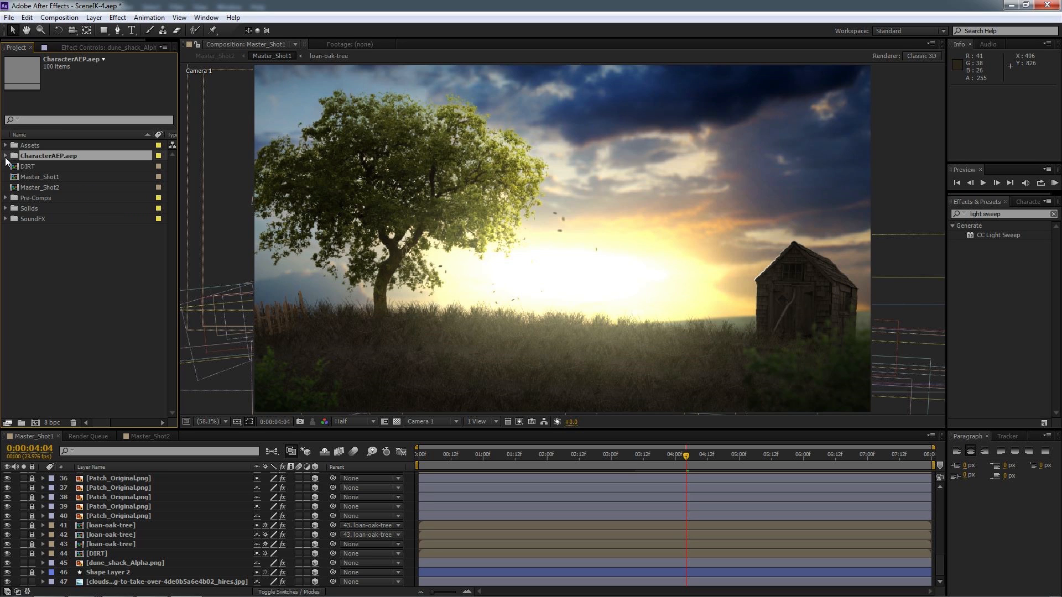
- Move the CharacterAEP.aep folder into the Assets folder and expand both to show the character compositions
drag(15, 159, 22, 148)
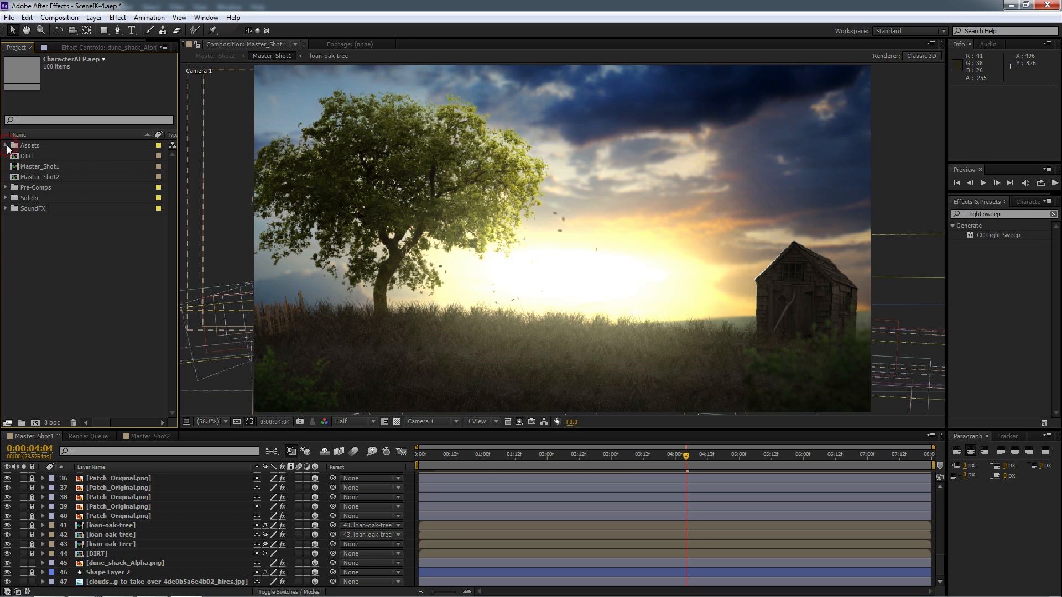
click(6, 145)
click(16, 156)
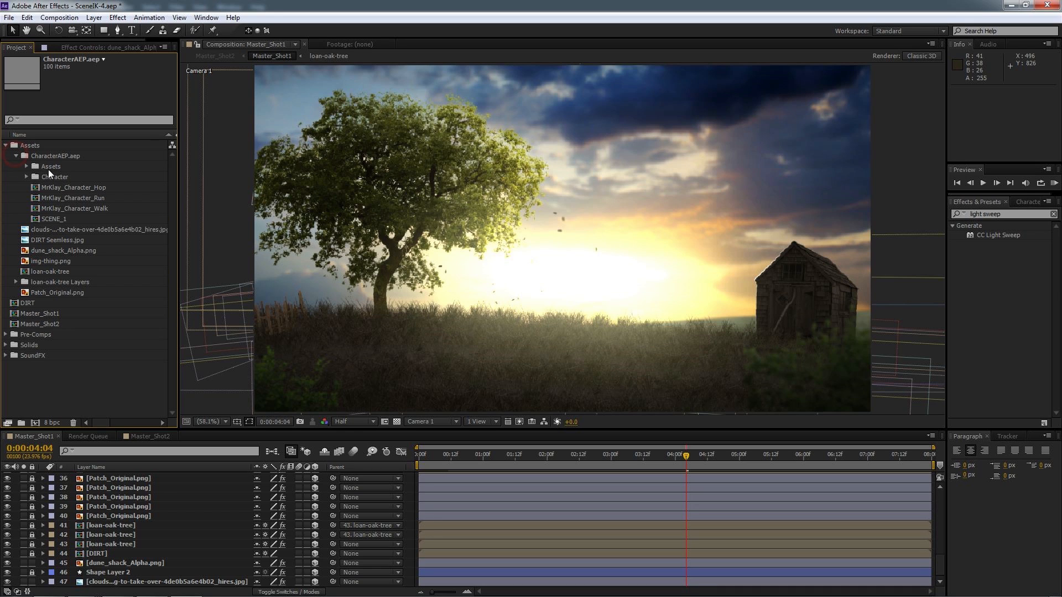
- Add MrKlay_Character_Walk to Master_Shot1 as a 3D layer directly above the DIRT layer and solo it
click(74, 208)
drag(88, 207, 101, 550)
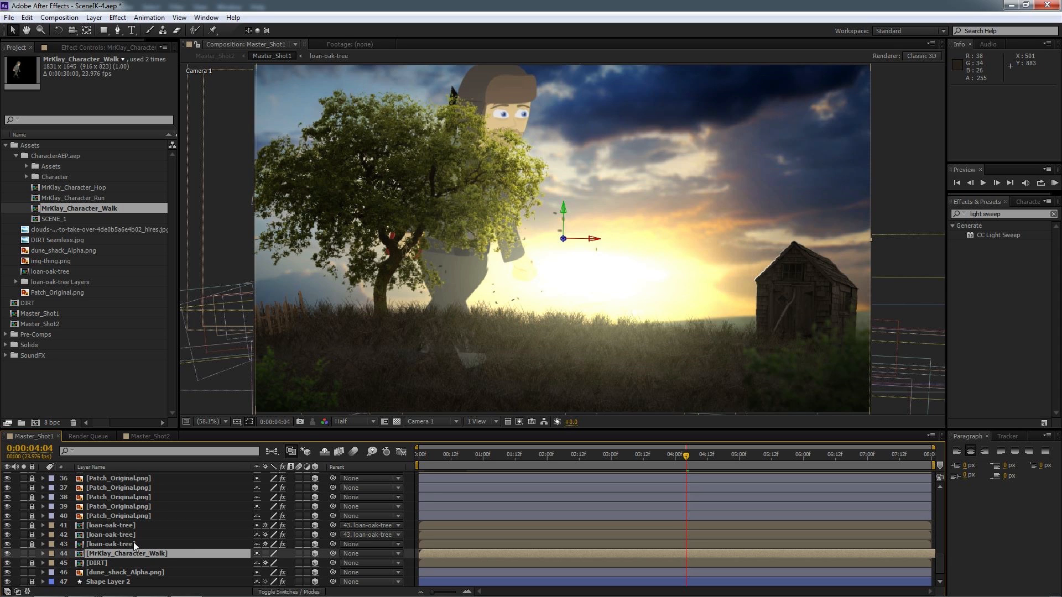
click(23, 554)
key(comma)
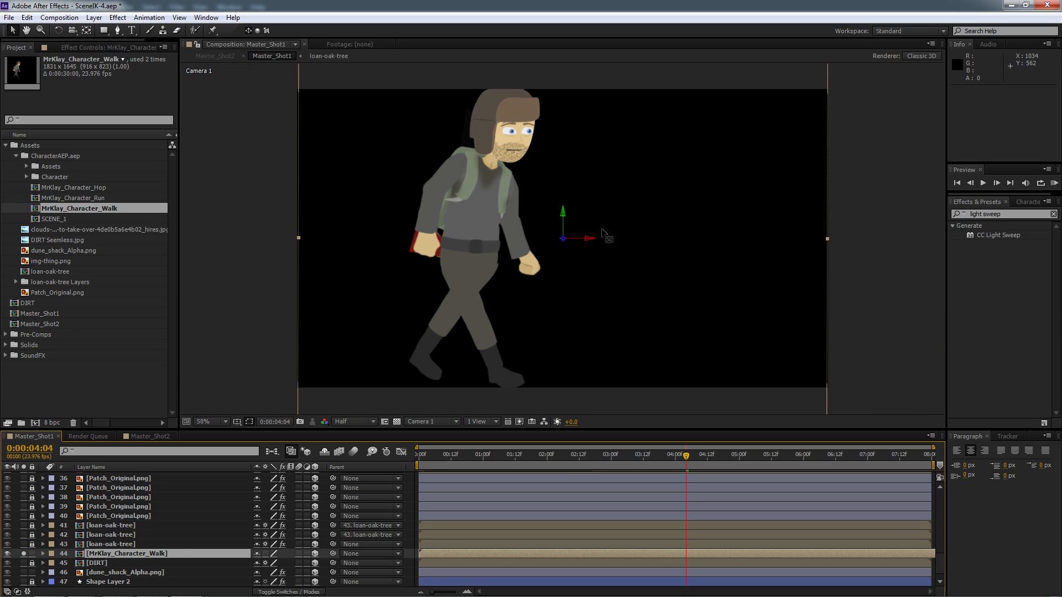
- Move the walking character's anchor point to its feet and scale the layer down to 20%
drag(549, 259, 461, 378)
key(comma)
drag(695, 120, 549, 257)
key(period)
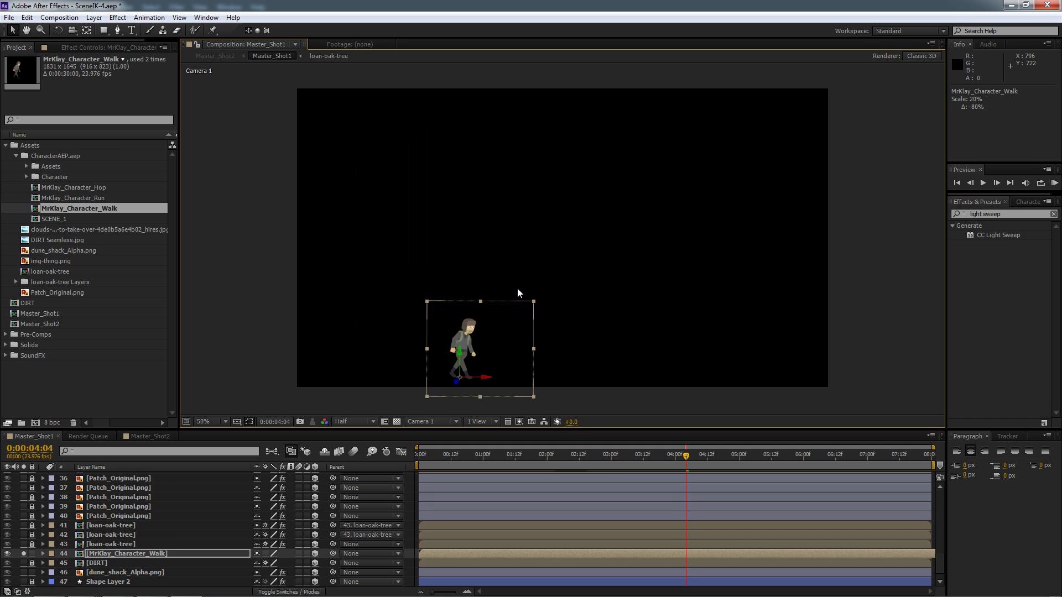
- Unsolo the character layer and position it beside the tree trunk at about 591.1, 774.4, 0.0
drag(472, 338, 470, 272)
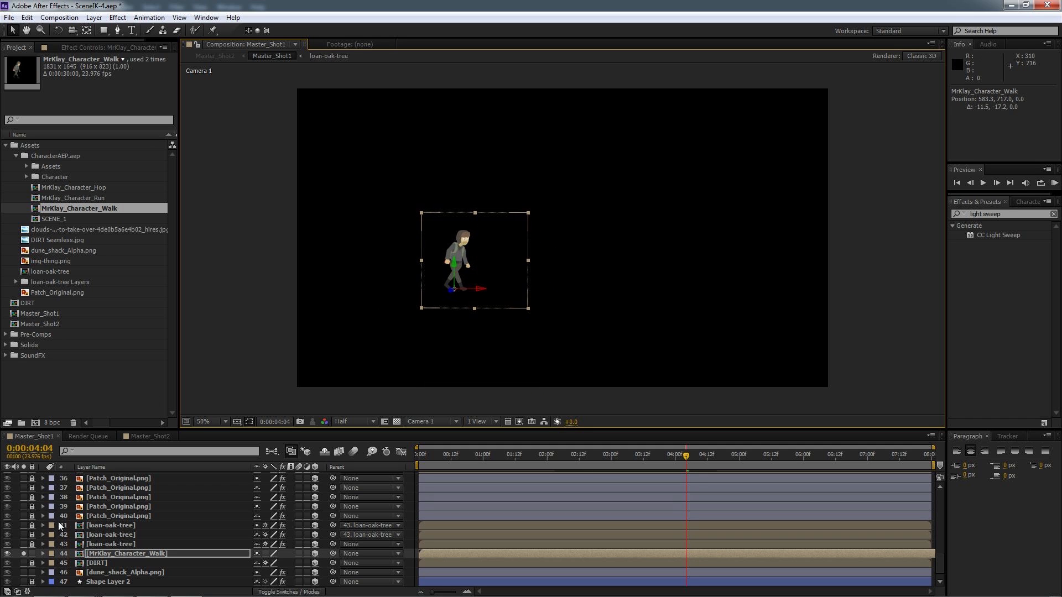
click(25, 554)
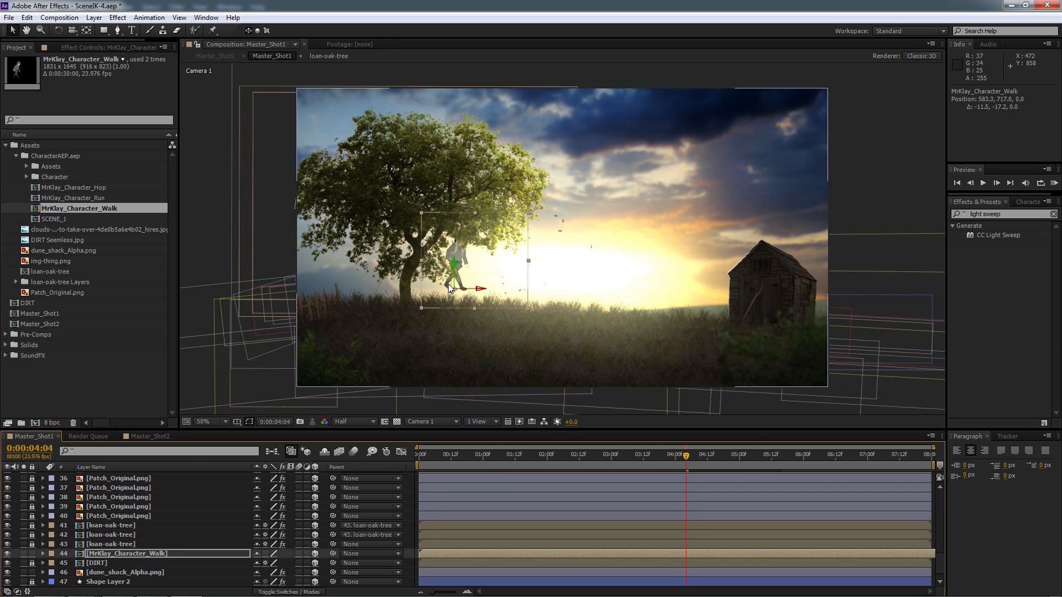
mouse_move(463, 270)
mouse_down()
mouse_move(465, 291)
mouse_move(462, 279)
mouse_up()
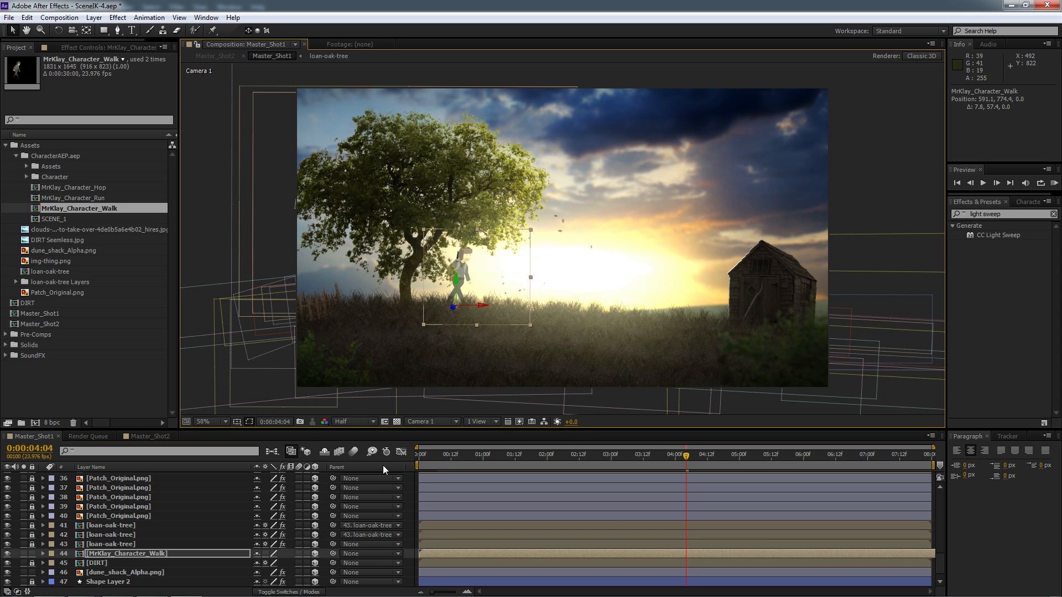
- At 0:00:00:00, place the character in the grass by the trunk at about 459.0, 858.5, 0.0 and add a Position keyframe
click(420, 455)
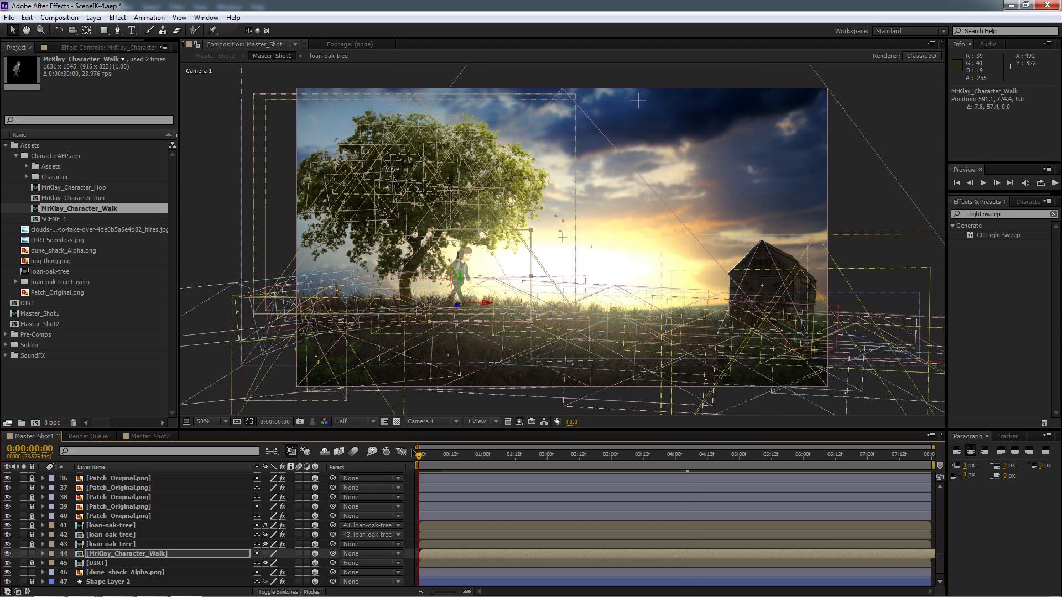
drag(467, 267, 428, 280)
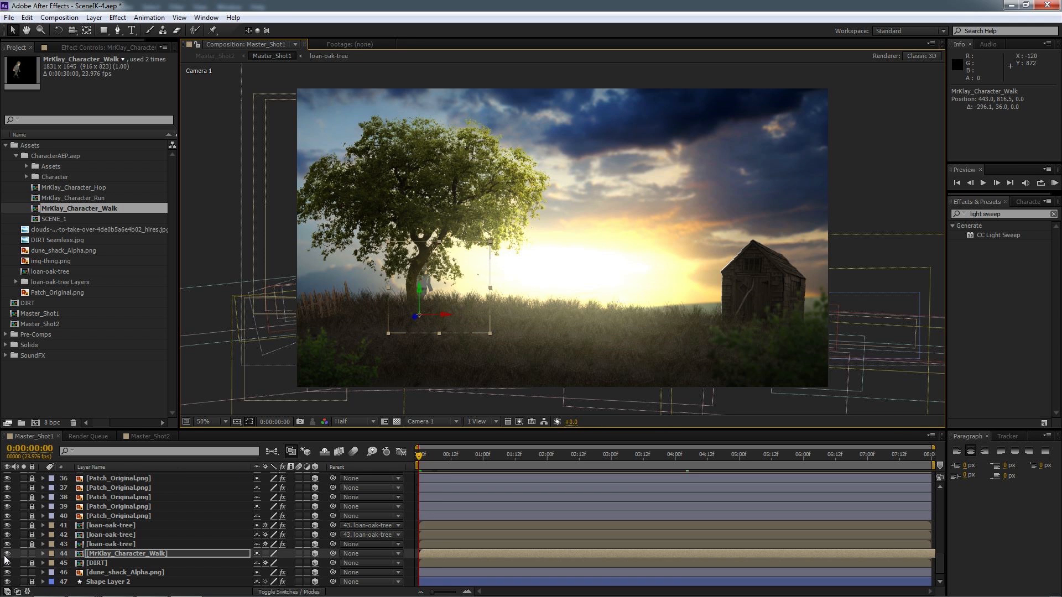
mouse_move(425, 292)
mouse_down()
mouse_move(395, 307)
mouse_move(431, 302)
mouse_up()
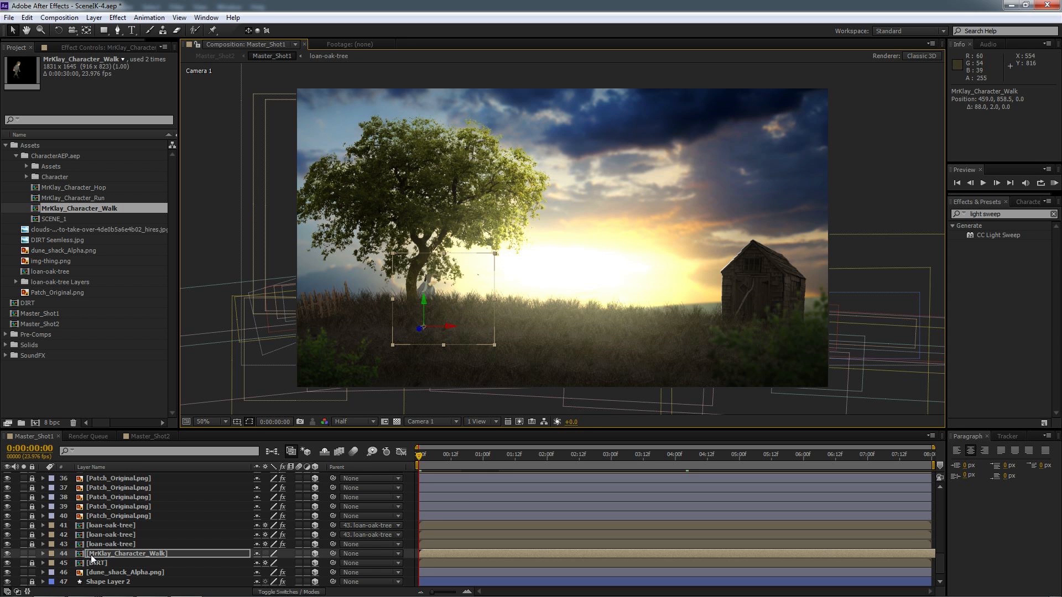
key(p)
click(72, 563)
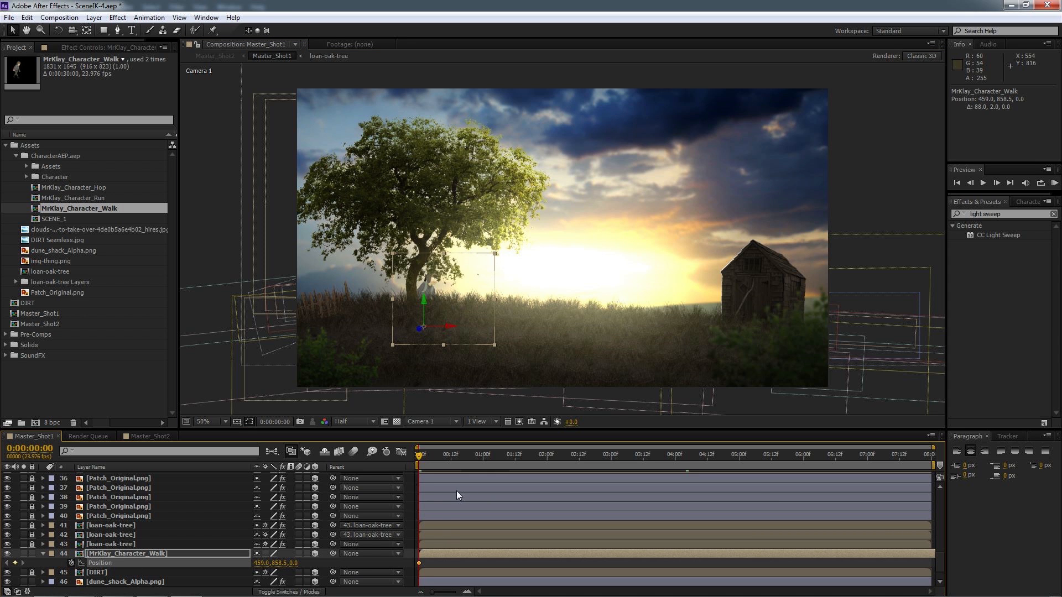
- At 0:00:07:23, move the character away from the tree into the sunlit grass, adding a second Position keyframe at about 887, 818, 0
drag(458, 464, 930, 461)
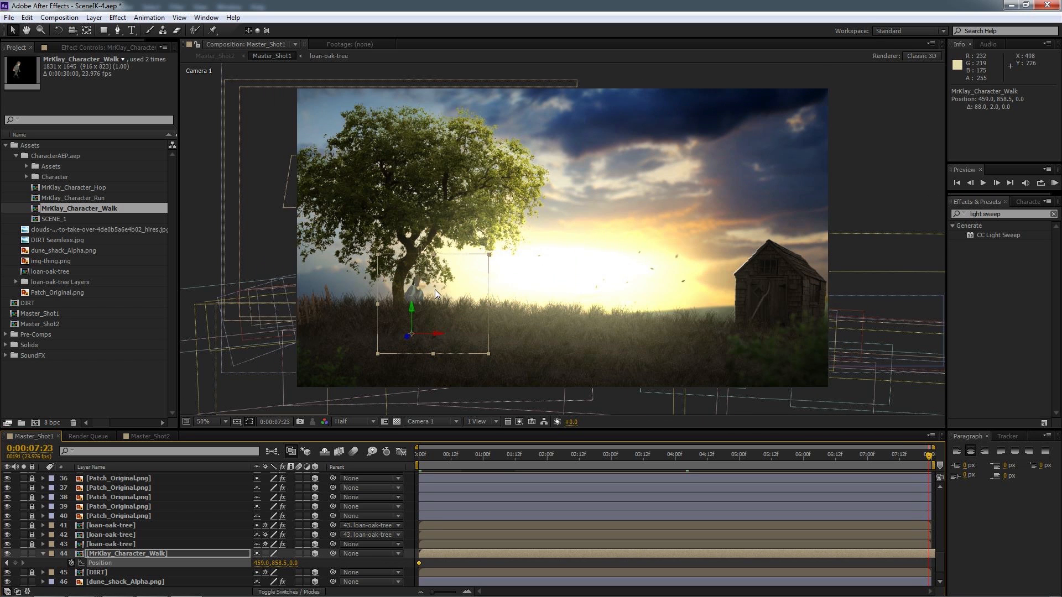
drag(417, 291, 510, 319)
drag(525, 267, 521, 320)
click(546, 281)
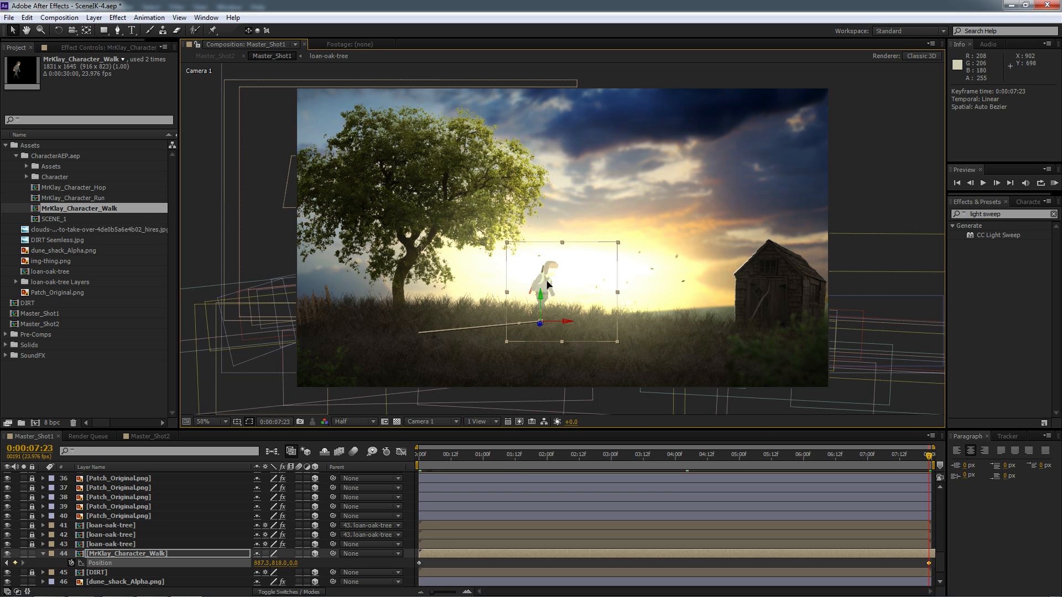
drag(546, 284, 469, 320)
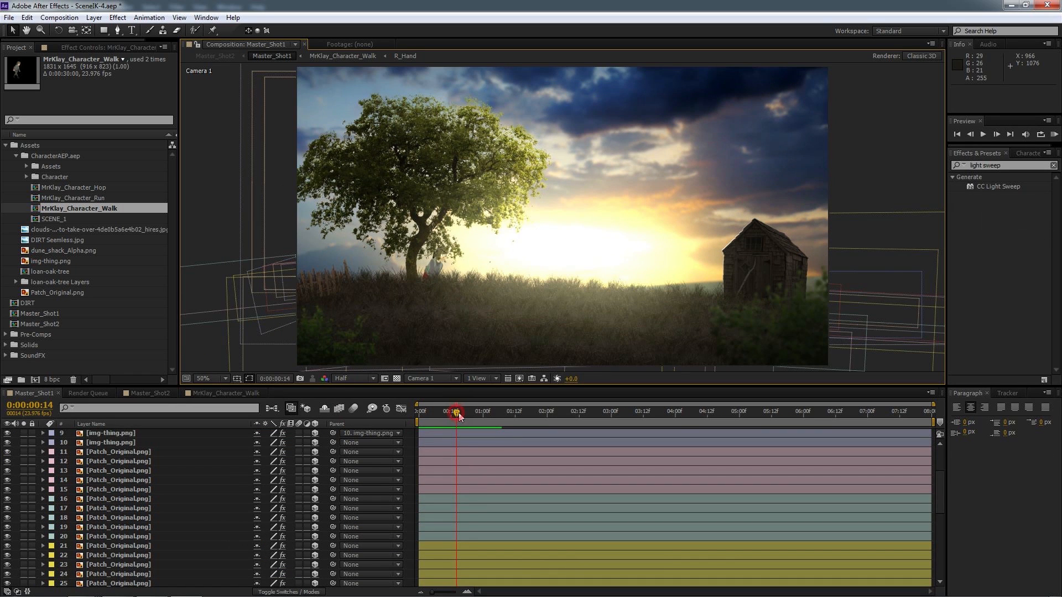
- Open the MrKlay_Character_Walk composition, reveal its keyframed properties, and collapse the Lower_Eyelids and Upper_Eyelids layers
click(466, 412)
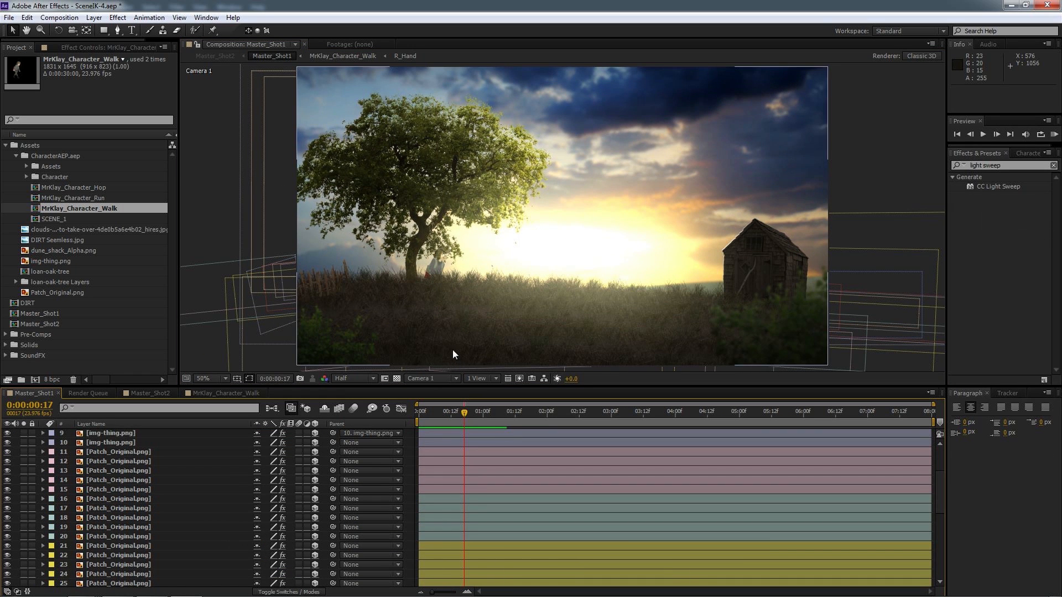
click(211, 391)
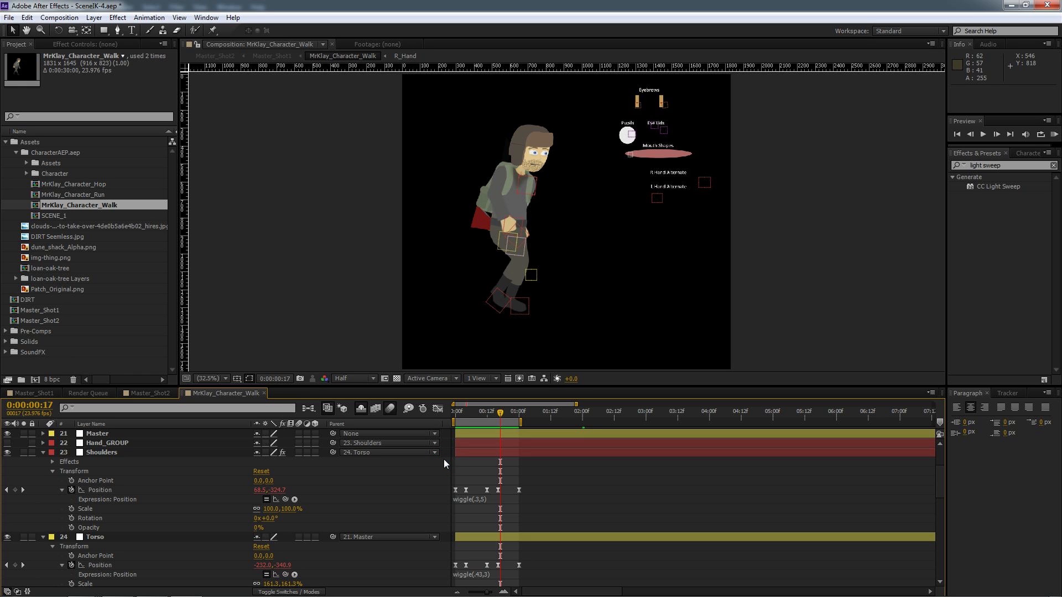
key(u)
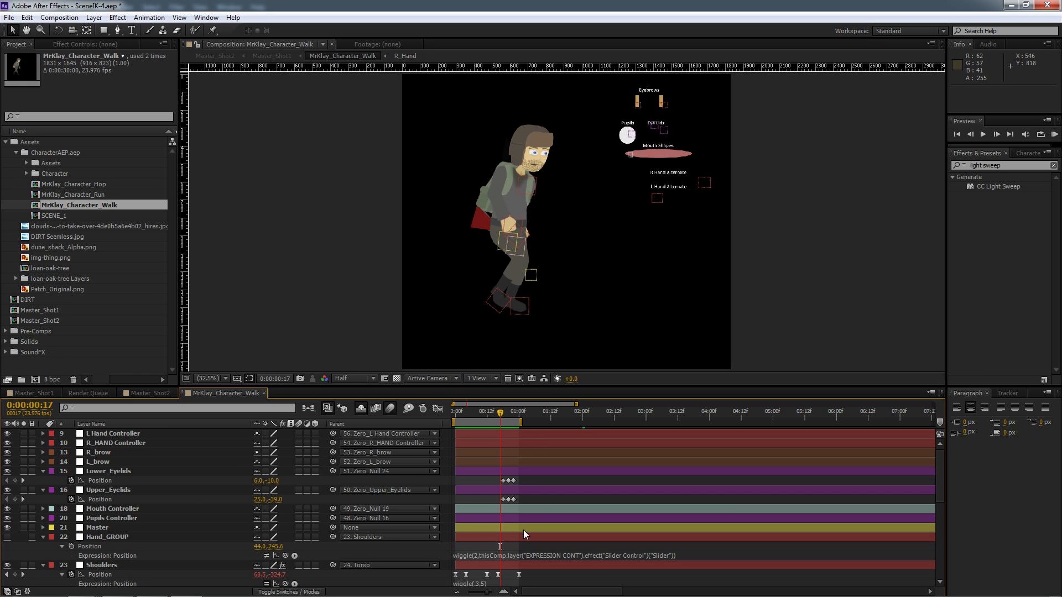
click(43, 471)
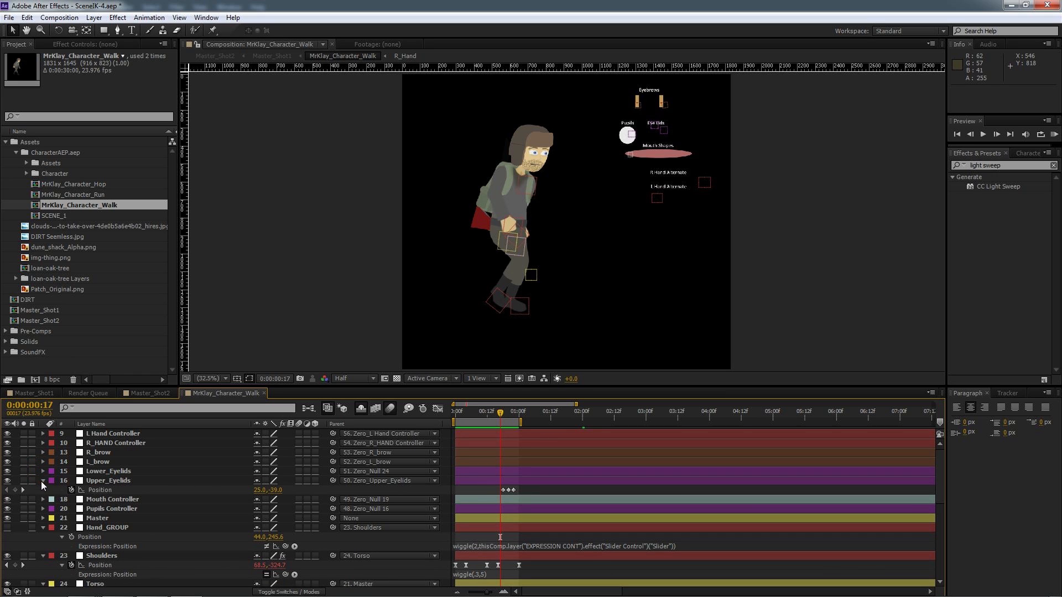
click(42, 481)
scroll(582, 511, down, 4)
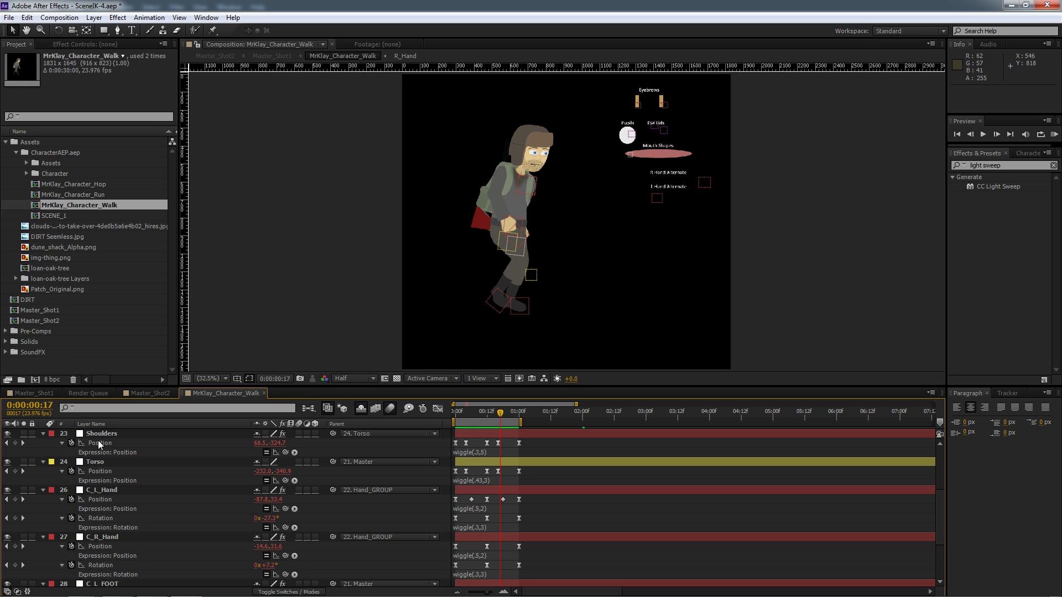
- Replace the wiggle expression on the Shoulders layer's Position with loopOut(type = "cycle", numKeyframes = 0)
drag(503, 414, 435, 414)
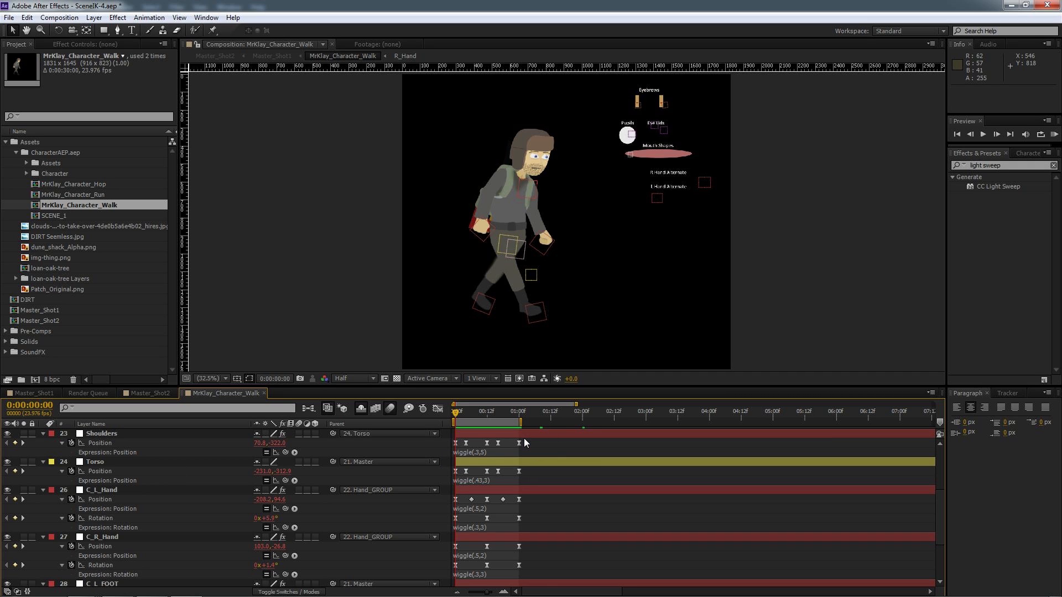
drag(462, 414, 441, 410)
click(295, 453)
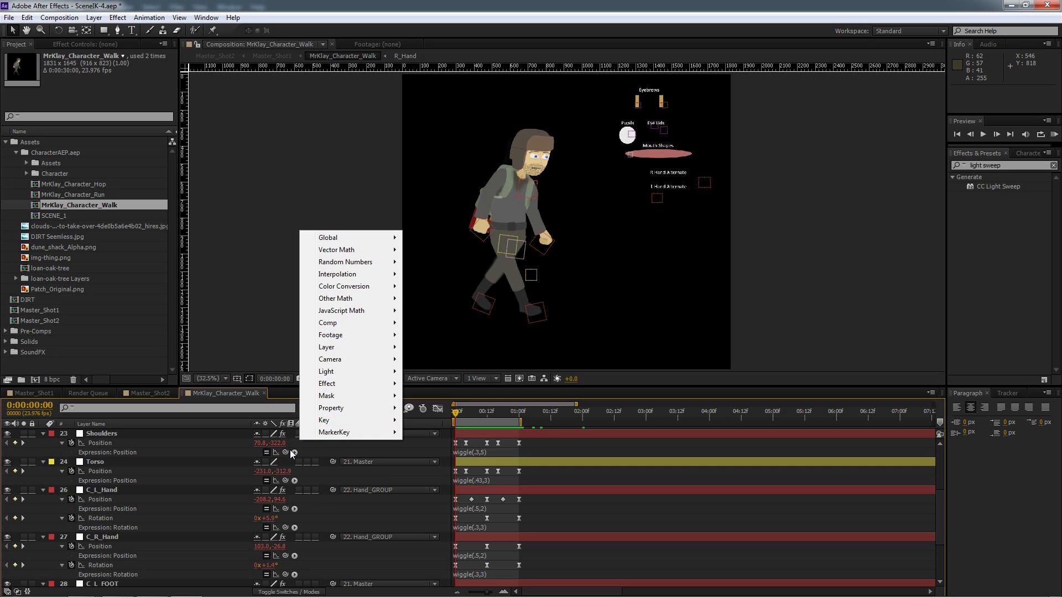
click(306, 452)
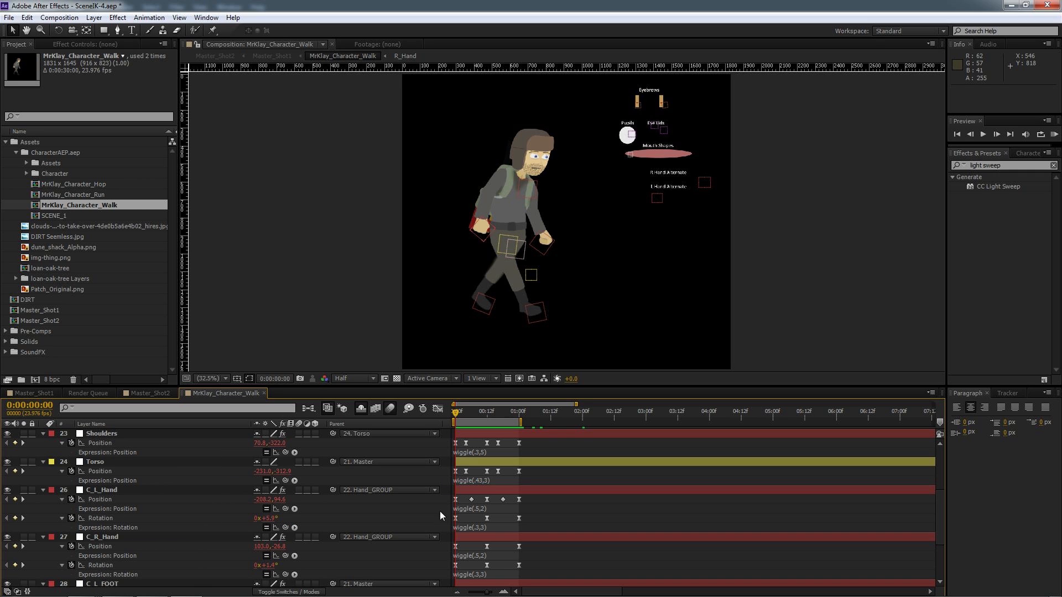
click(105, 444)
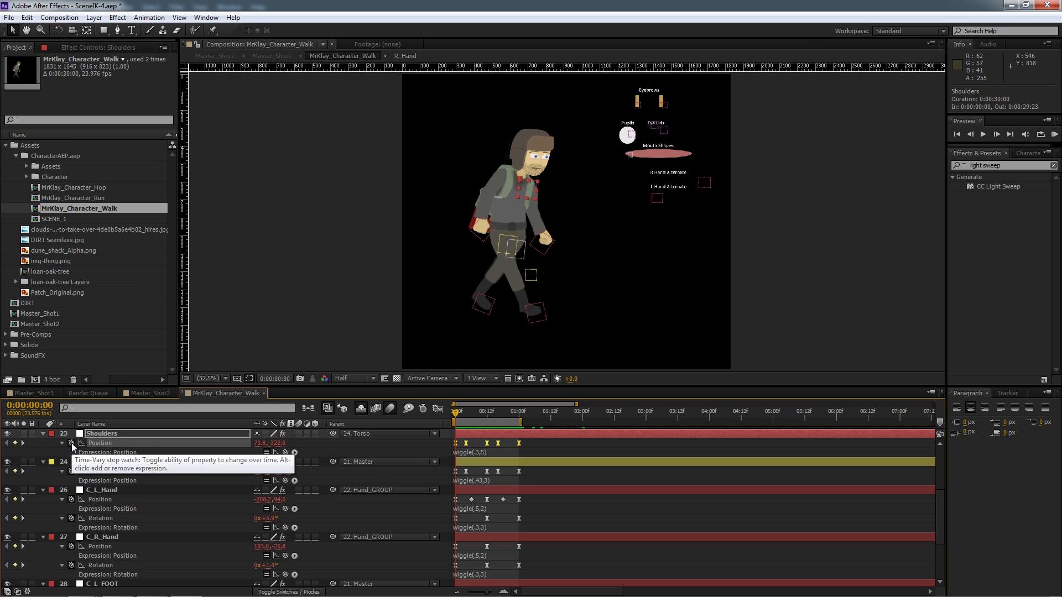
click(294, 453)
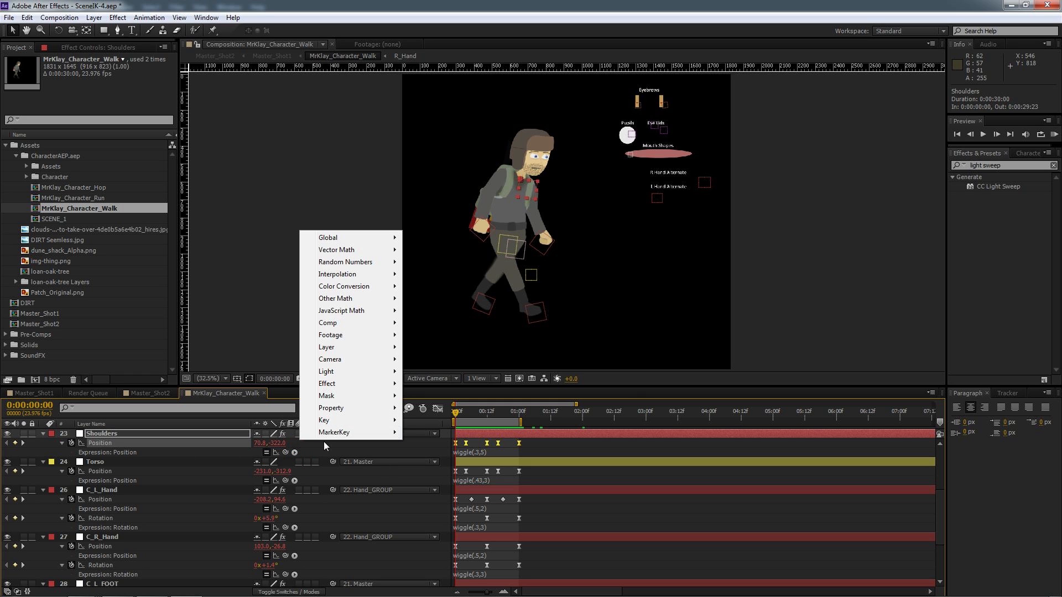
mouse_move(329, 409)
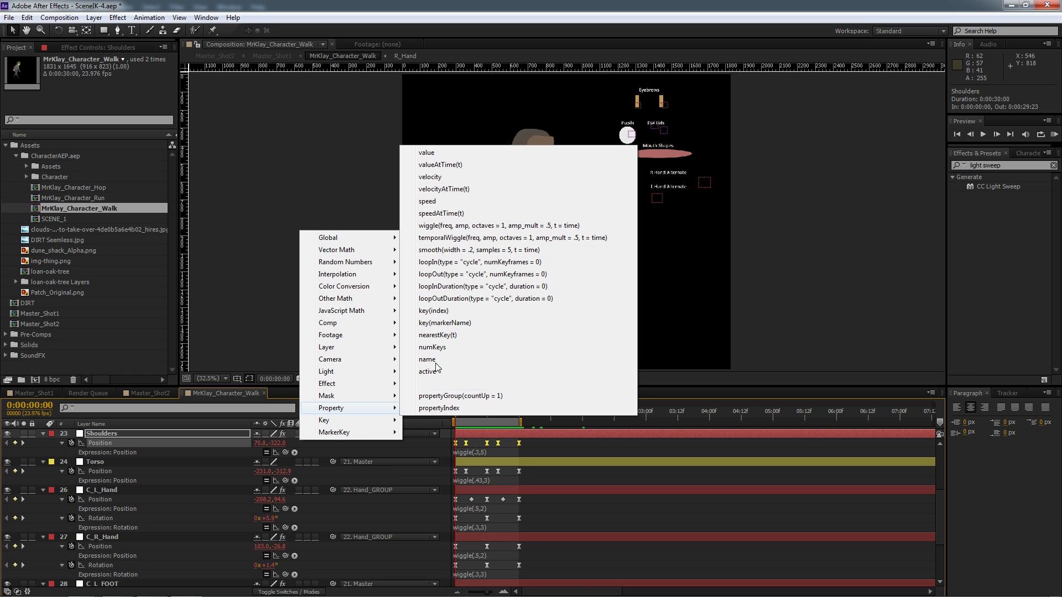
click(434, 275)
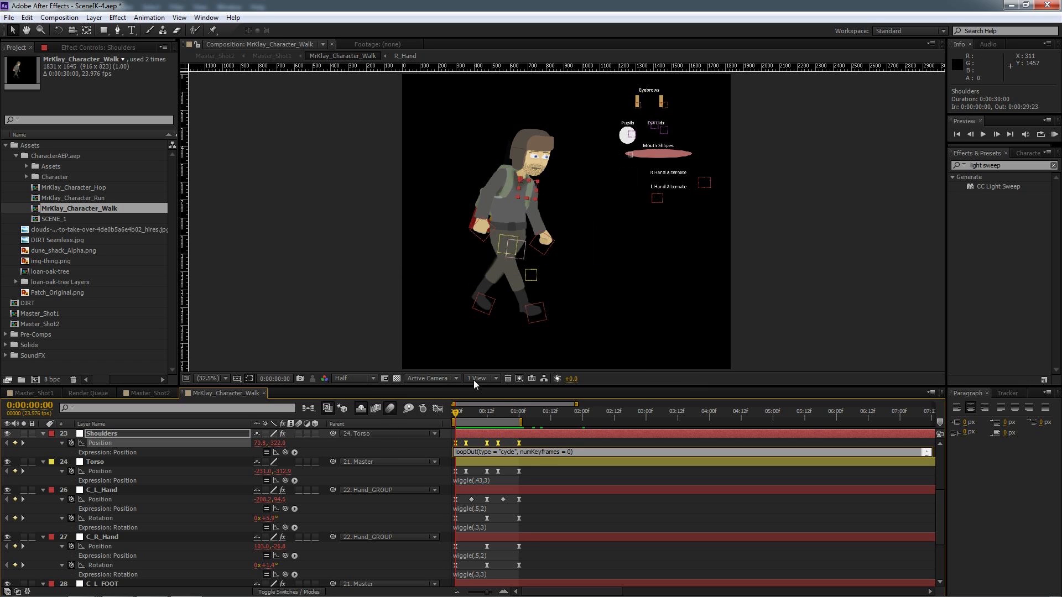
click(562, 487)
drag(467, 412, 441, 420)
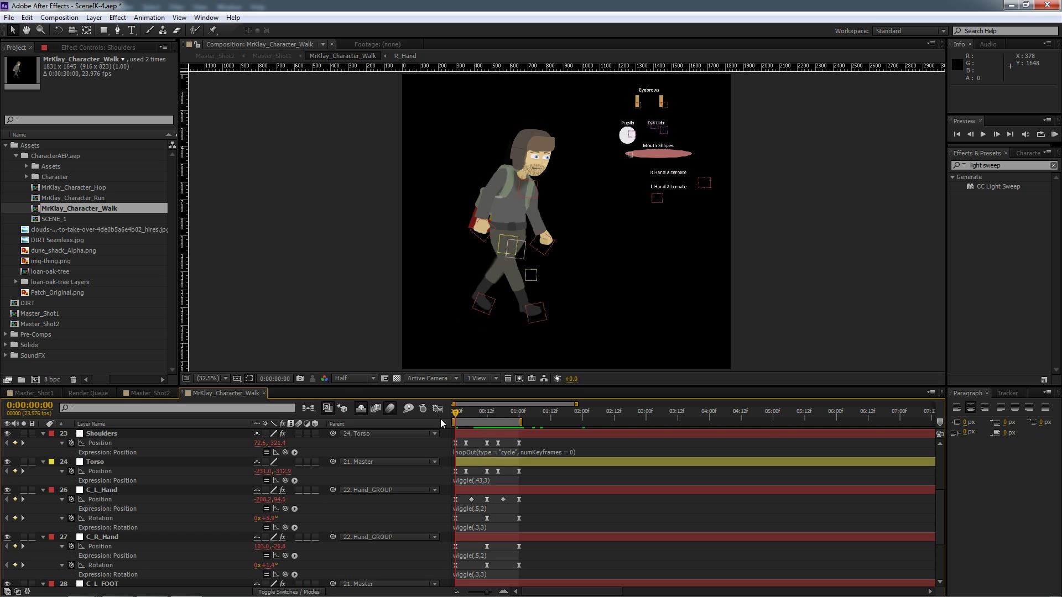
- Apply the loopOut "cycle" expression to the Torso, hand and foot keyframed properties, and scrub past the first second to check the loop
click(294, 481)
mouse_move(326, 437)
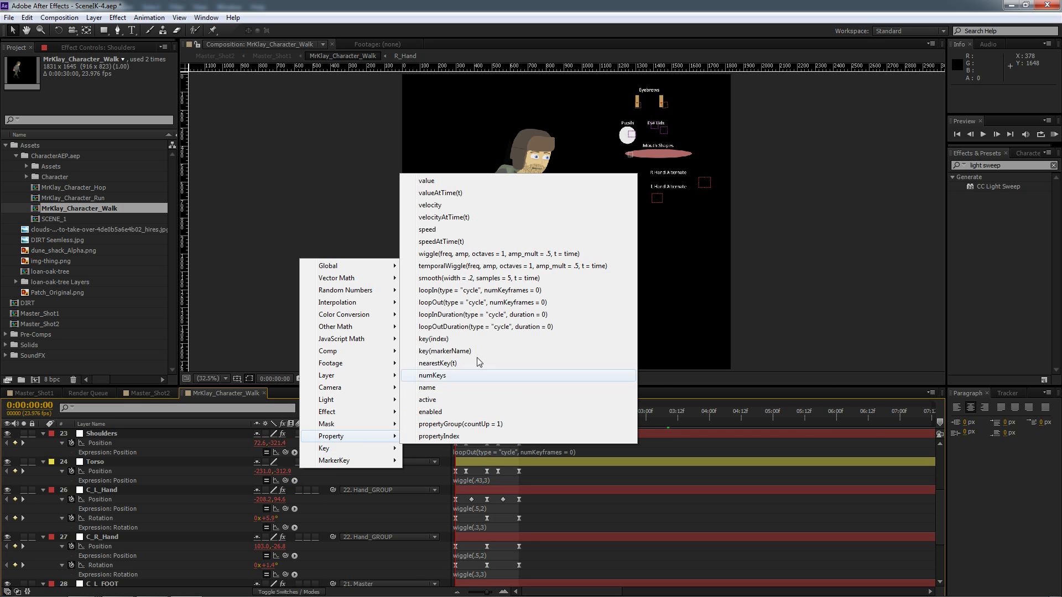
click(446, 304)
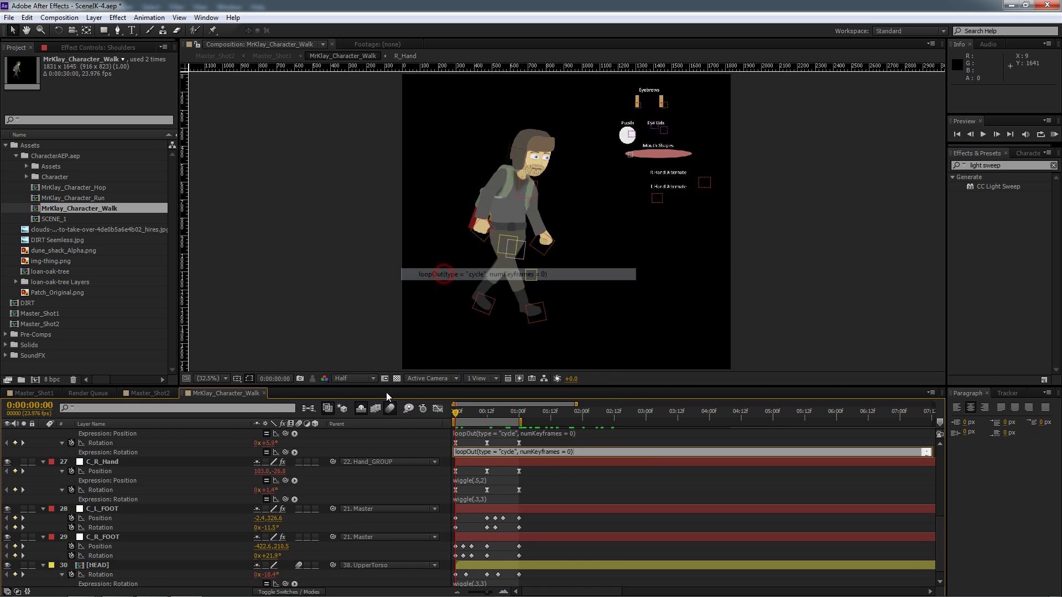
click(386, 395)
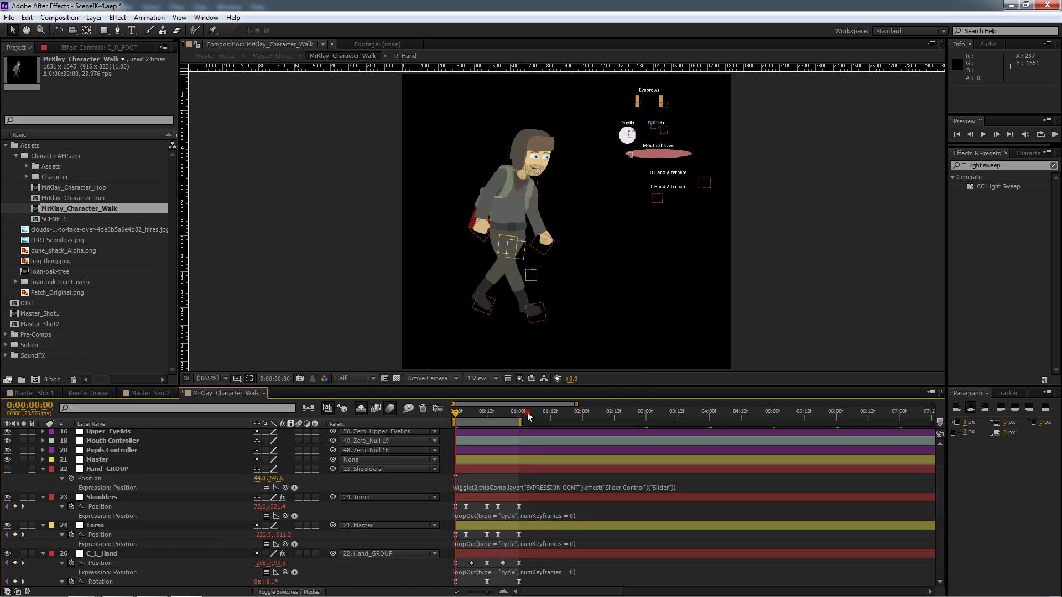
drag(529, 416, 577, 405)
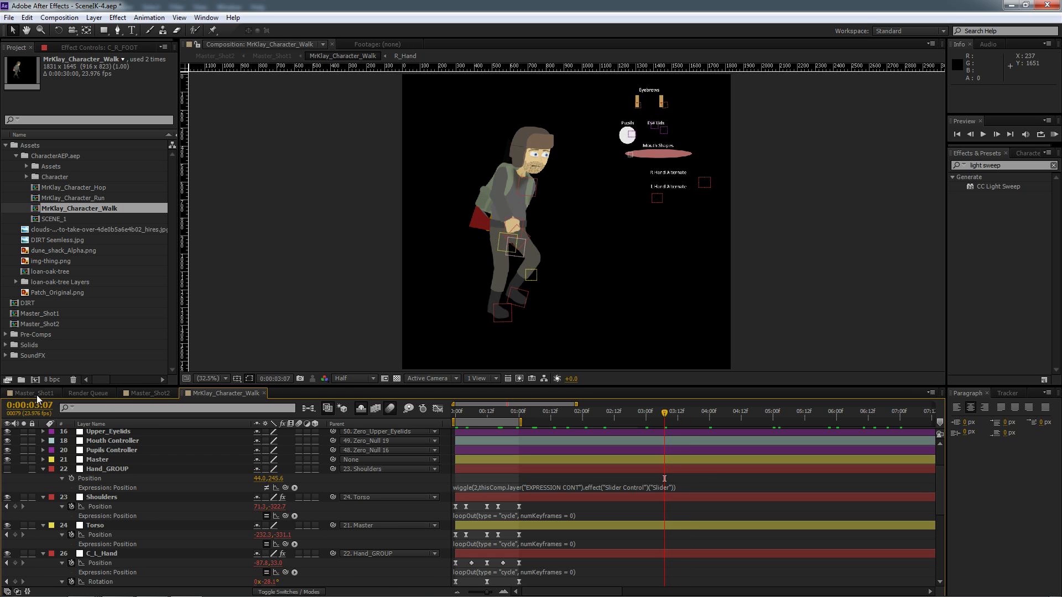
- Back in Master_Shot1 at 0:00:07:23, move the walking character closer to the shack at about 1118.9, 825.3, 0.0
click(34, 393)
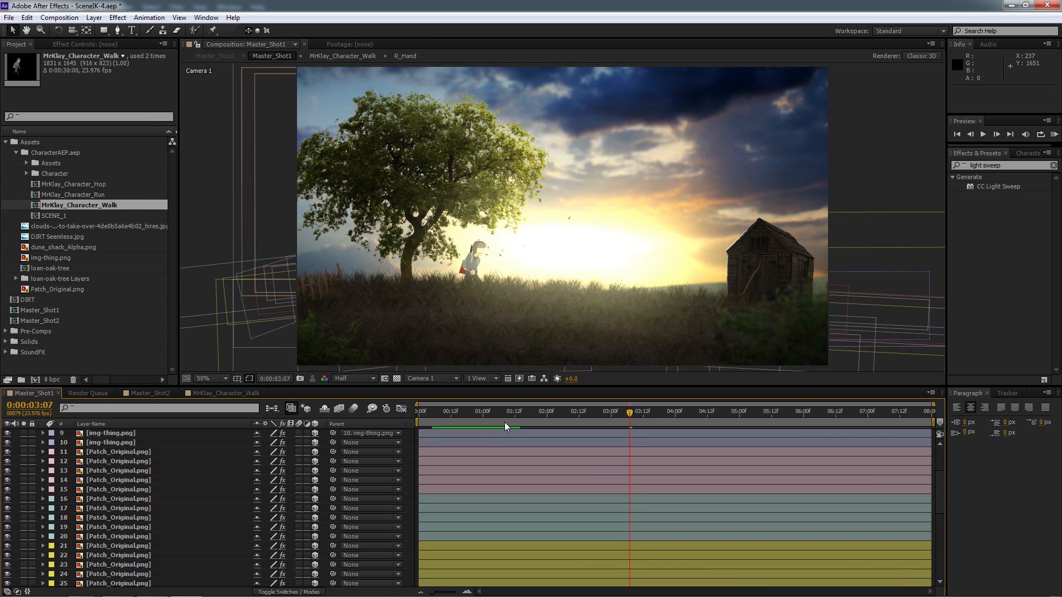
drag(511, 410, 758, 425)
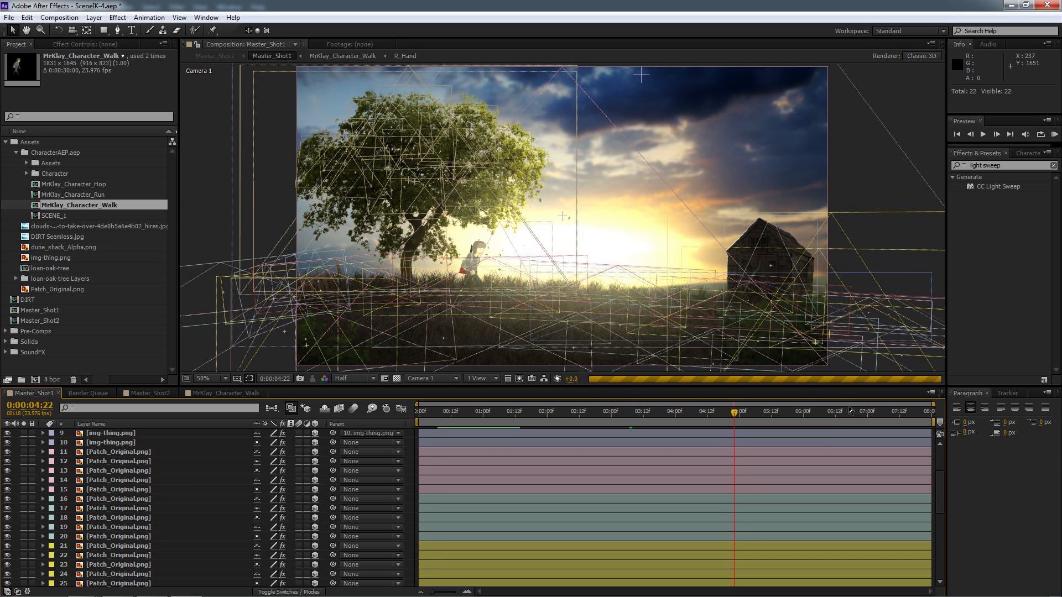
click(851, 412)
click(896, 412)
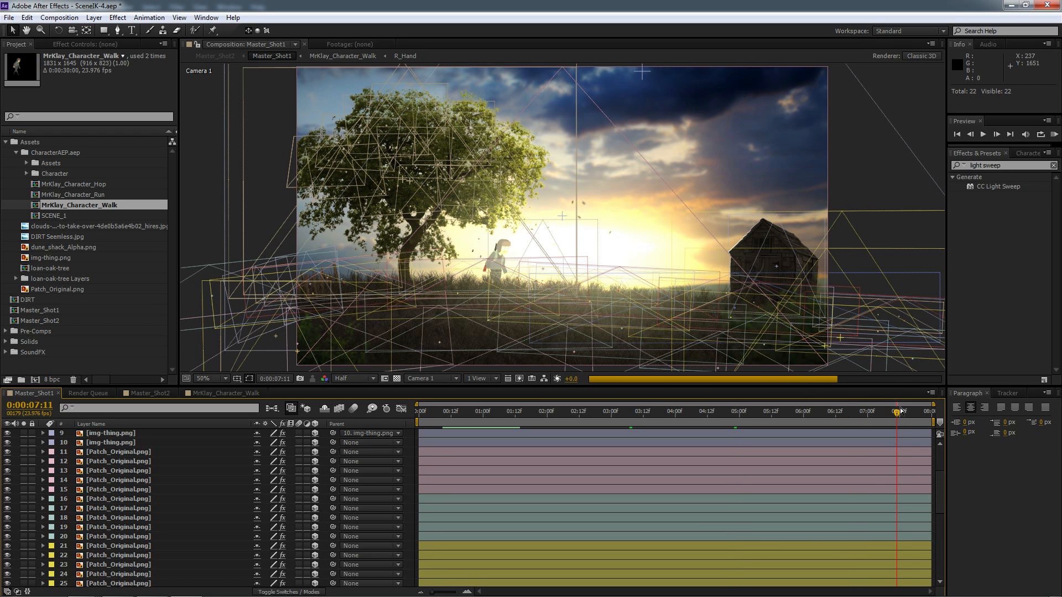
drag(901, 413, 935, 412)
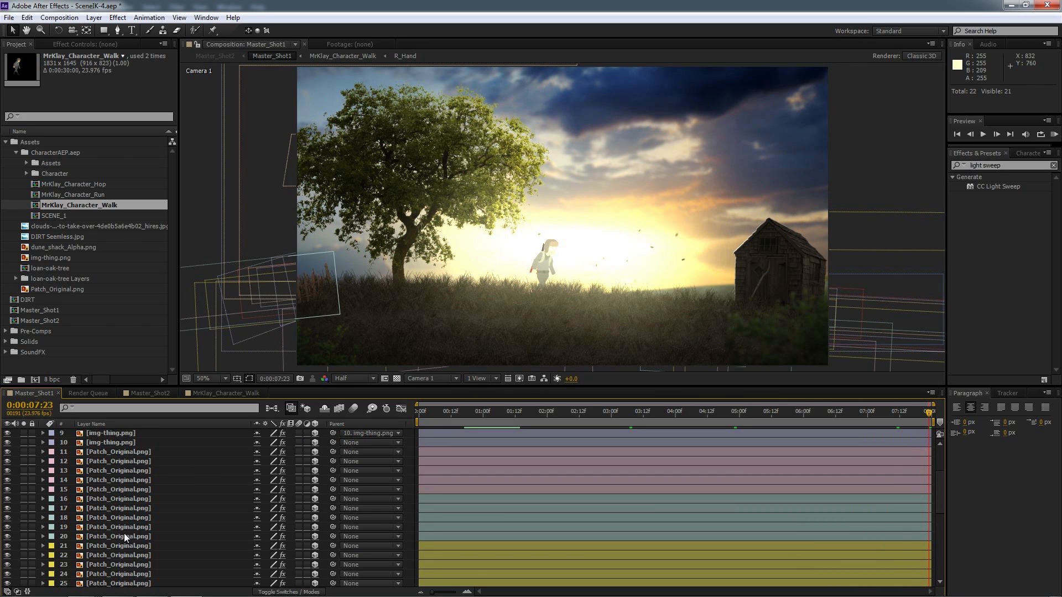
scroll(124, 538, down, 8)
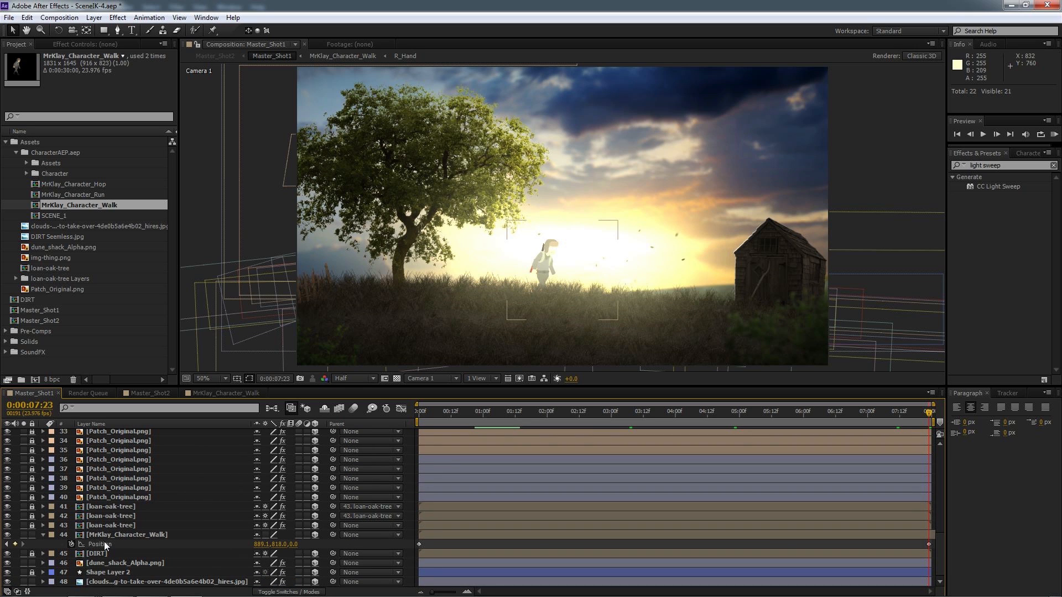
click(118, 535)
click(929, 544)
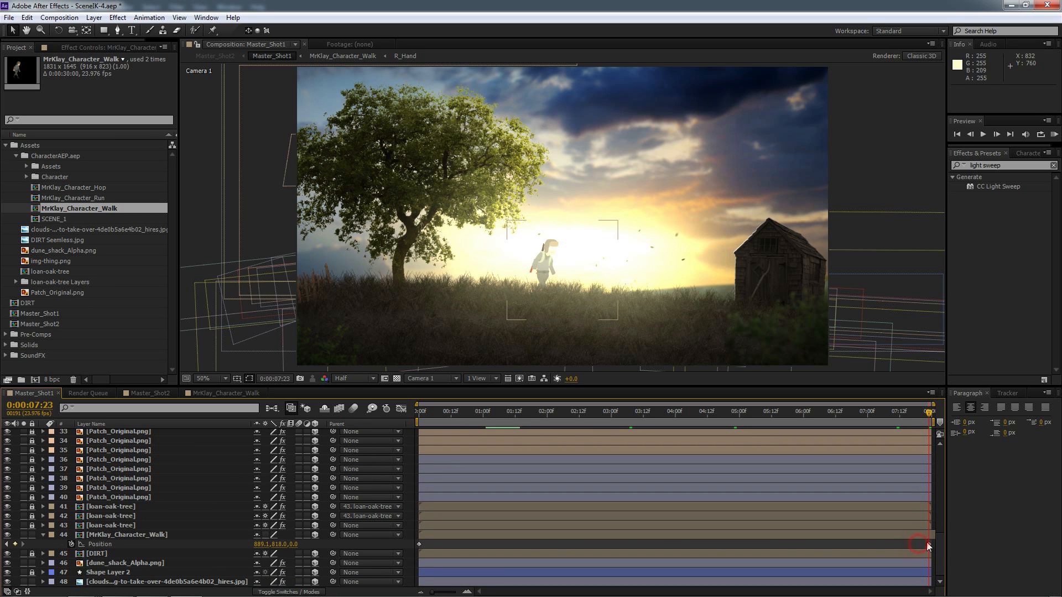
click(582, 262)
drag(593, 266, 642, 268)
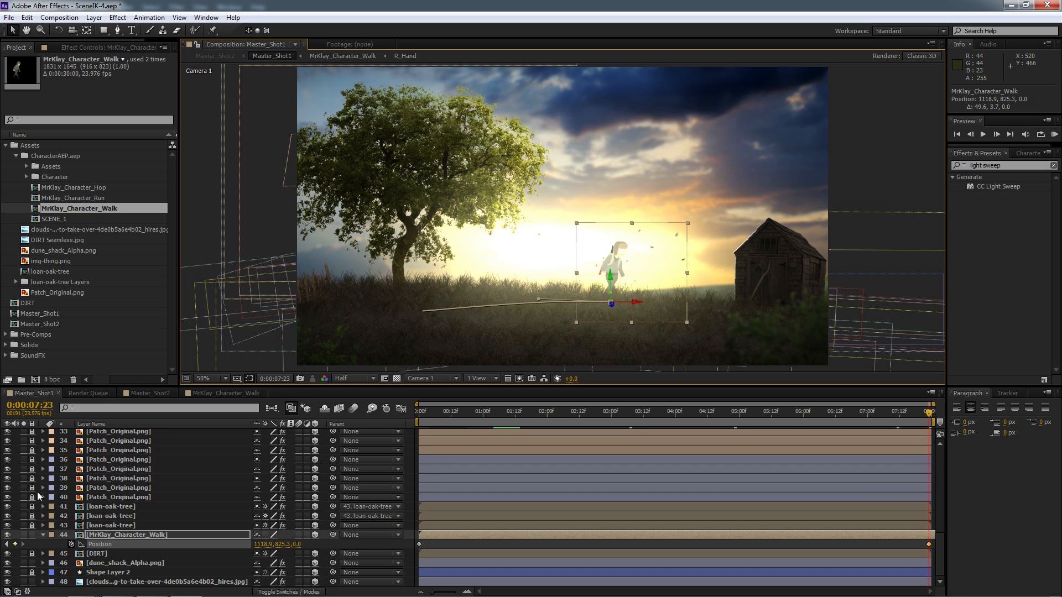
- Solo the MrKlay_Character_Walk and DIRT layers and play a RAM preview of the walk over the ground
click(23, 535)
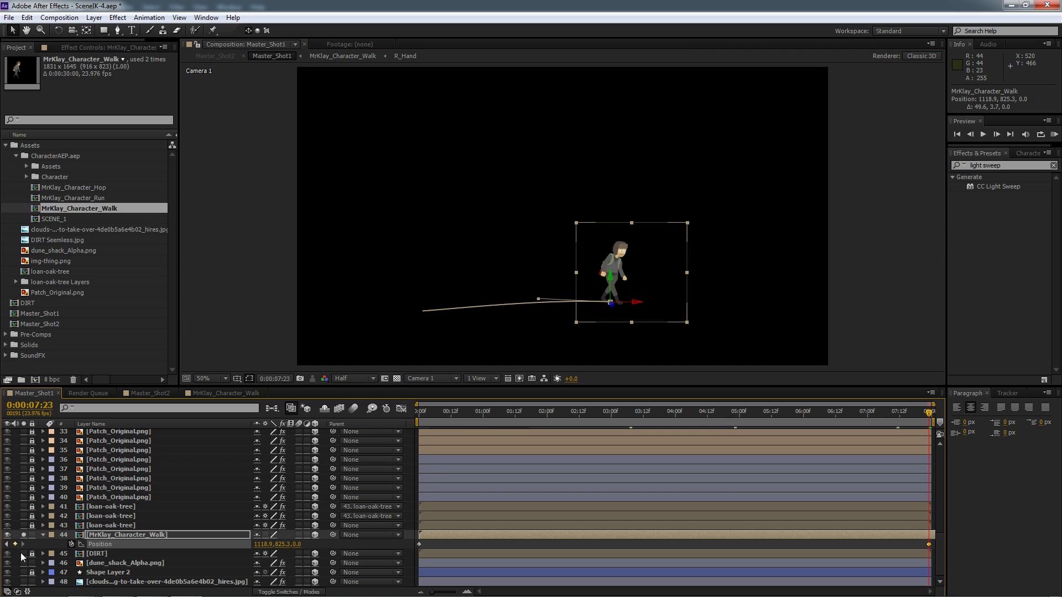
click(24, 554)
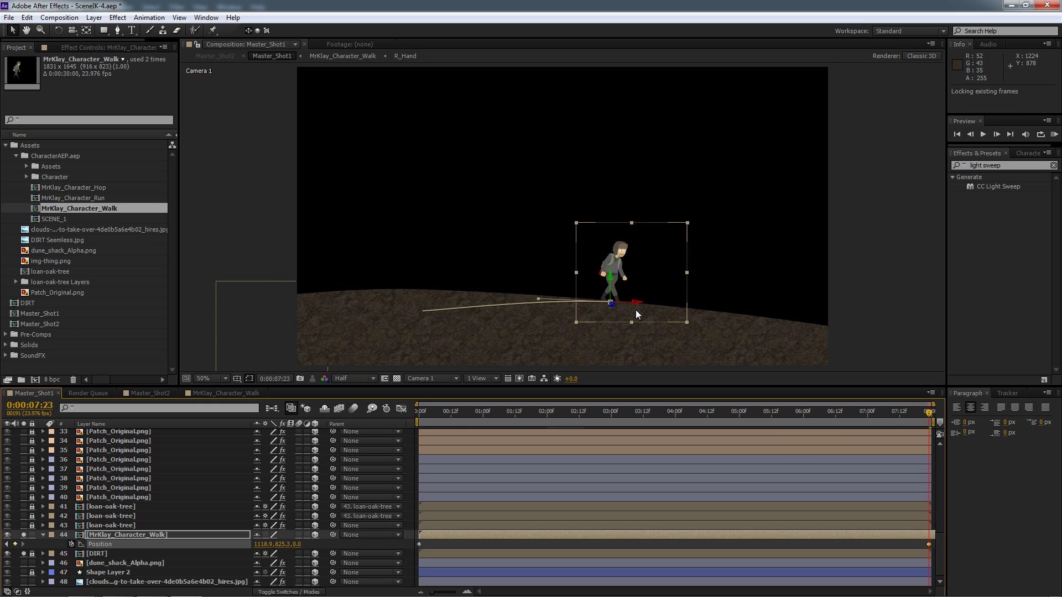
key(KP_0)
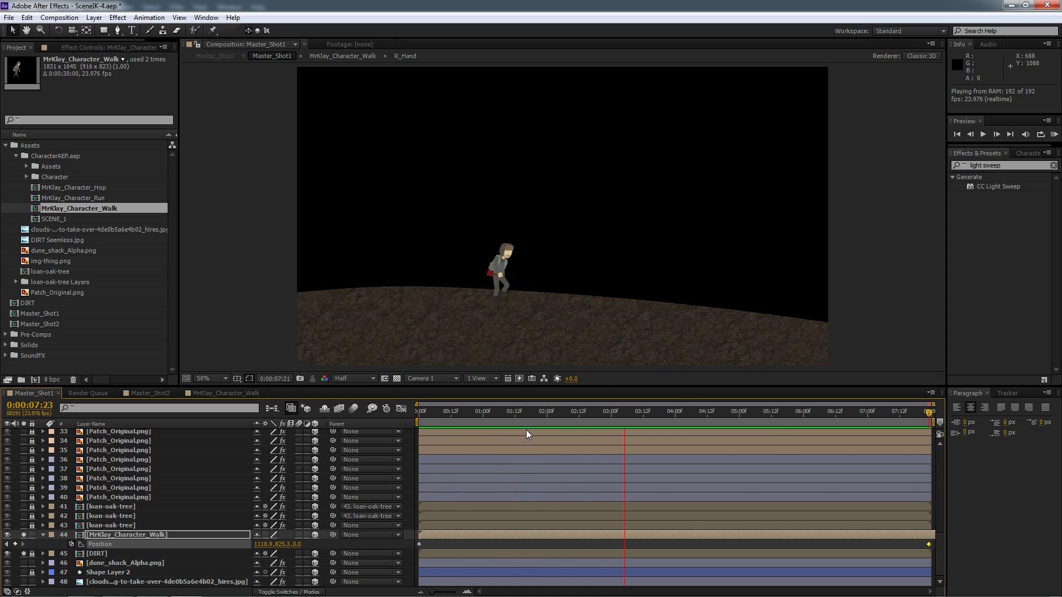
key(space)
- Extend the walk's end position at 0:00:07:23 to about 1196.1, 838.1, 0.0 and bend the motion path to follow the hill's curve
drag(533, 413, 945, 425)
drag(626, 271, 655, 273)
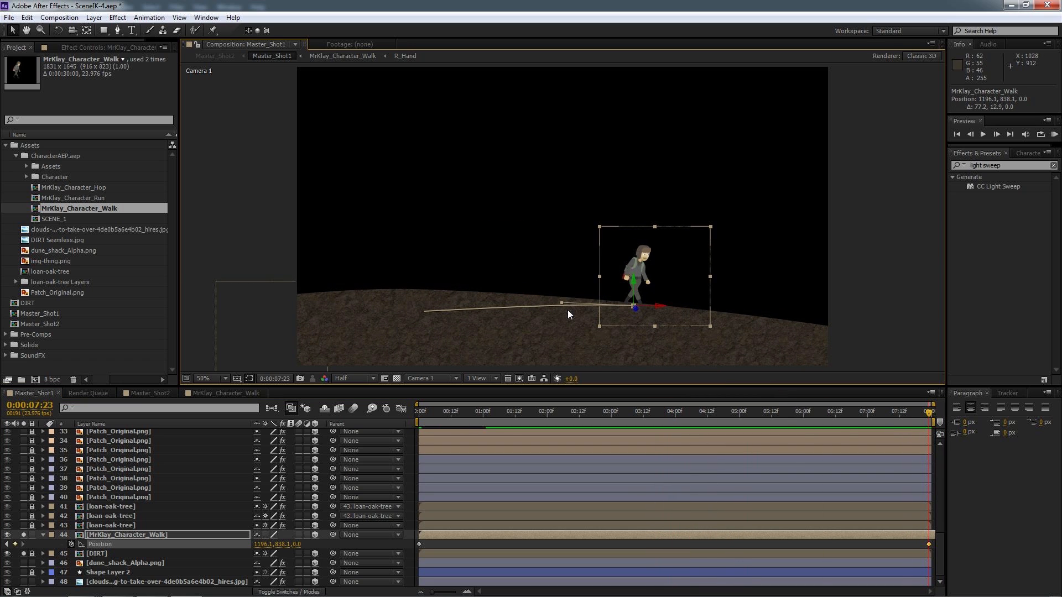
drag(562, 303, 529, 295)
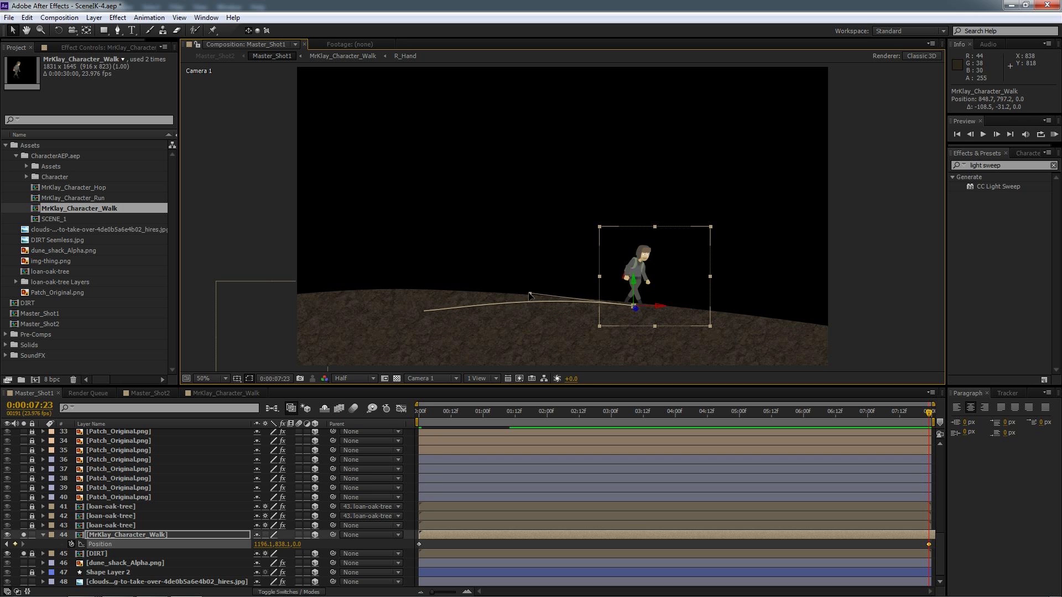
drag(556, 411, 404, 449)
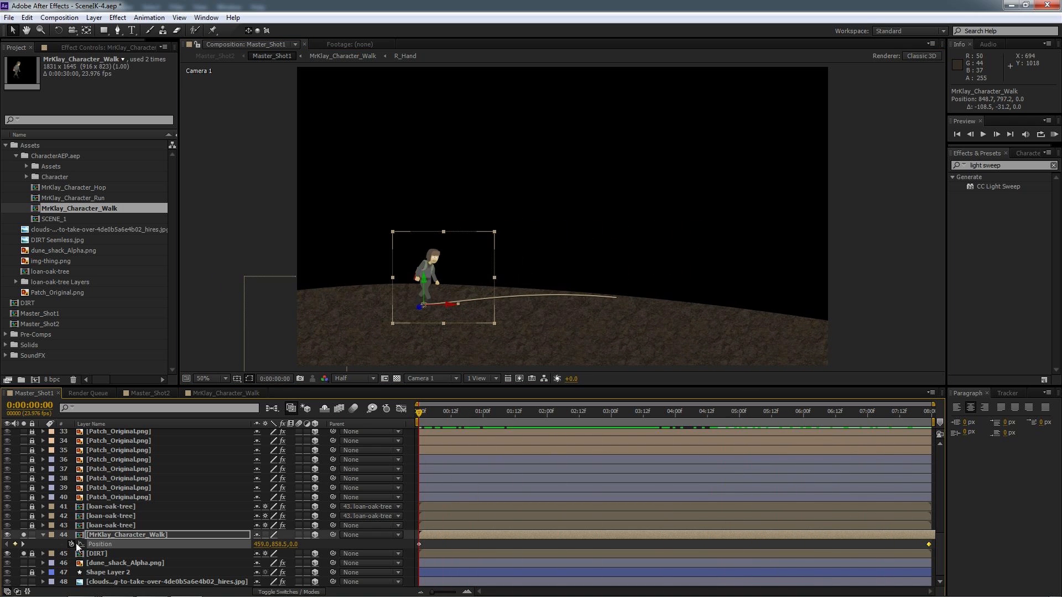
- Place the MrKlay_Character_Walk layer directly below DIRT, unsolo both layers, and collapse the character's properties
drag(99, 537, 99, 556)
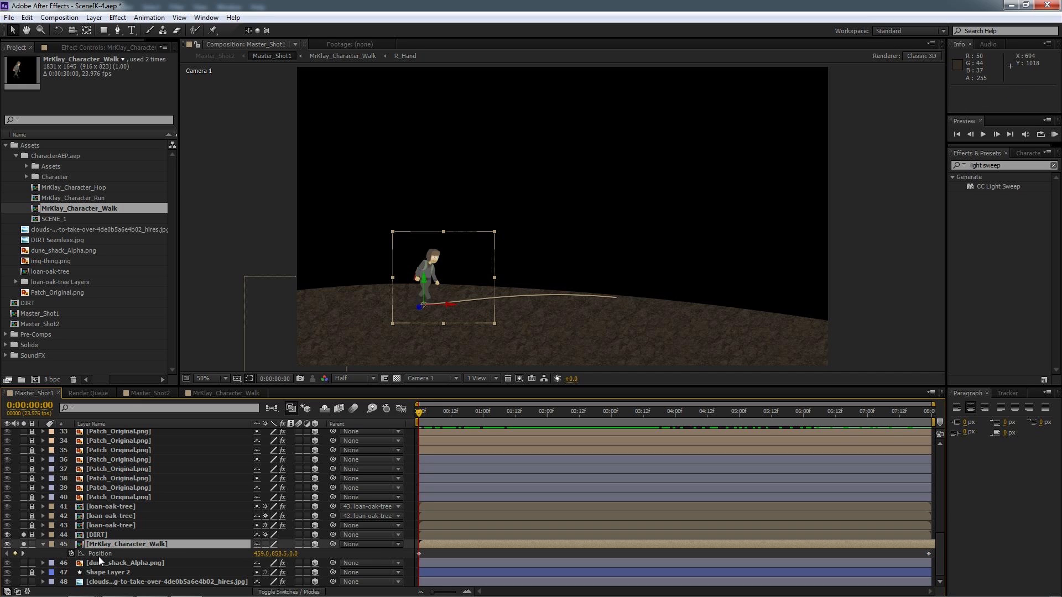
drag(24, 535, 23, 544)
click(42, 545)
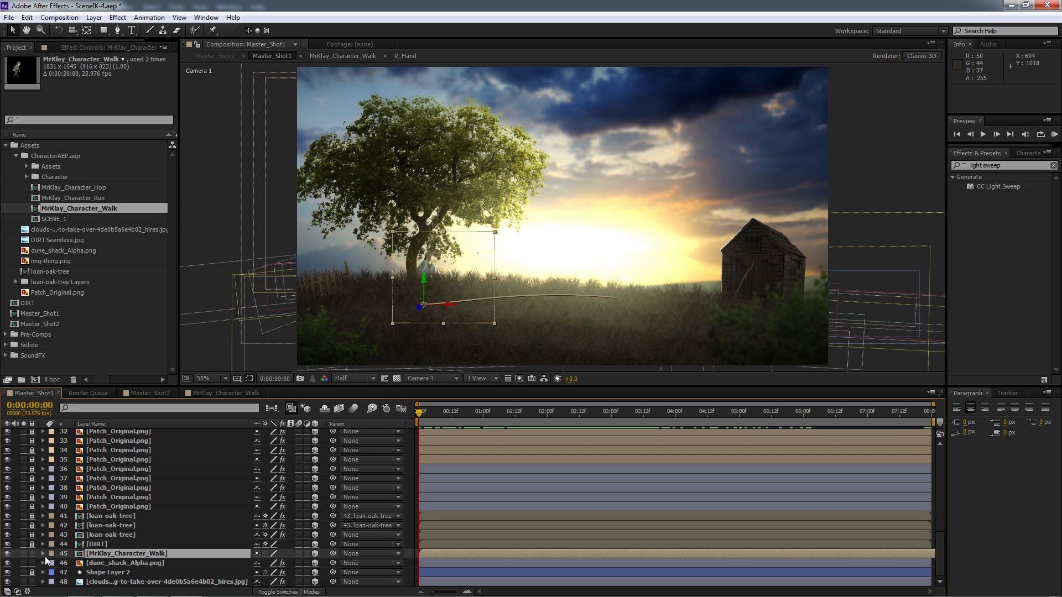
- At 0:00:02:03, duplicate the MrKlay_Character_Walk layer and apply the Curves effect to the upper copy
drag(508, 416, 554, 416)
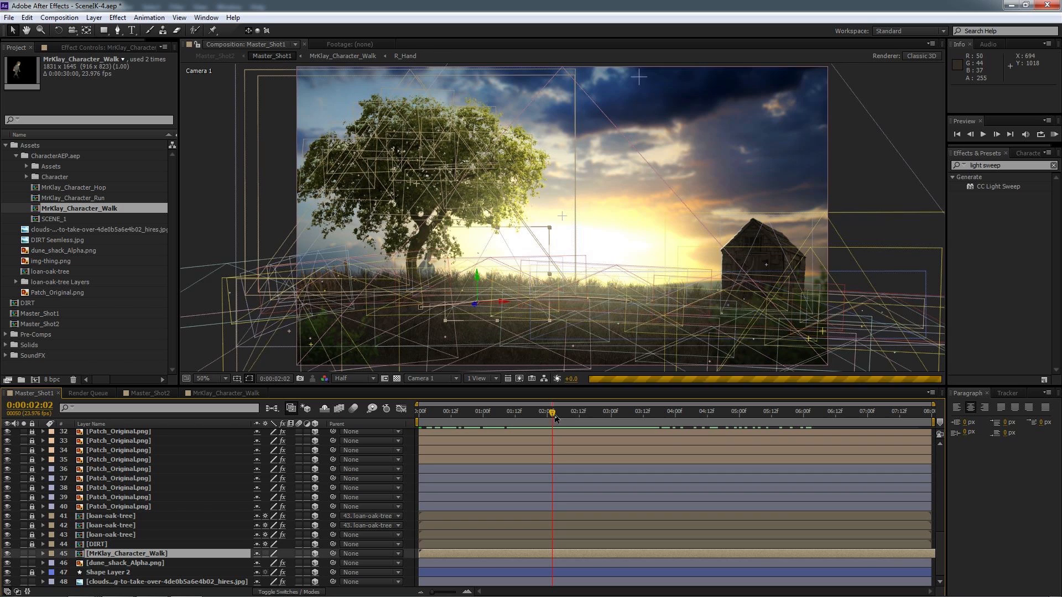
click(1054, 165)
text(Curves)
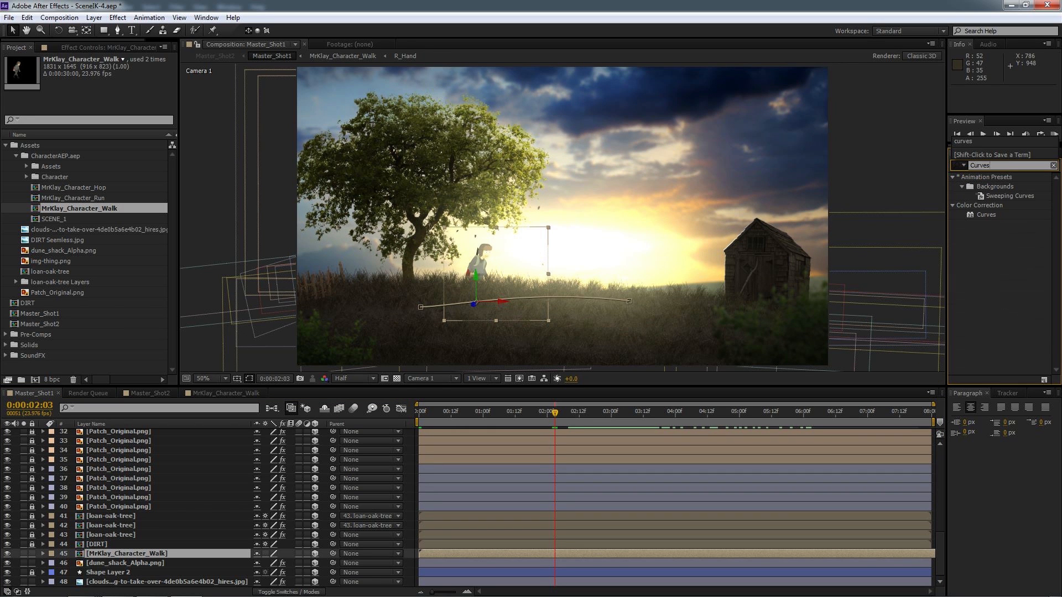
click(983, 215)
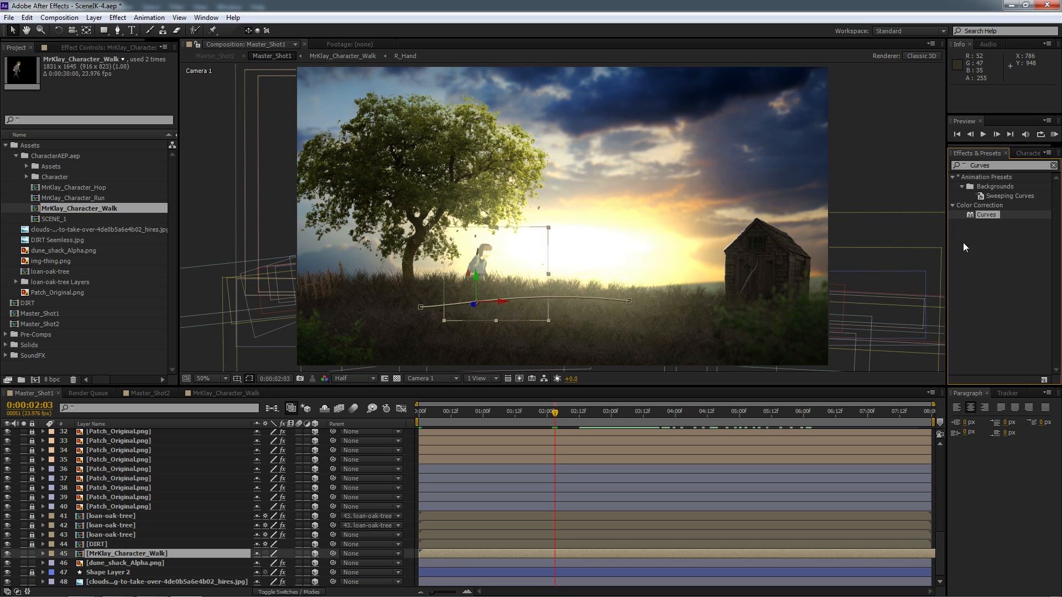
click(101, 556)
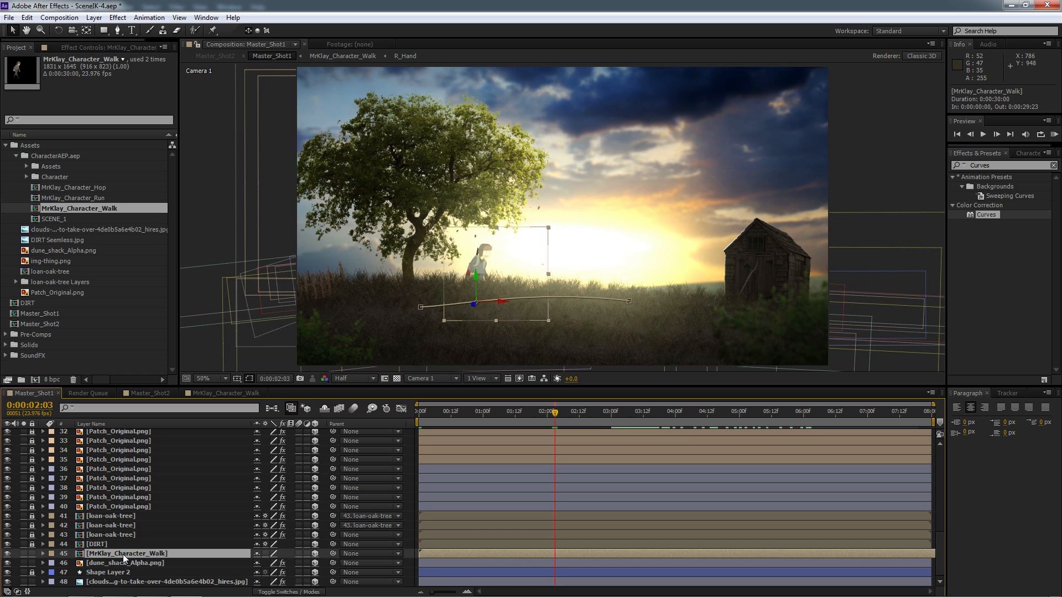
key(ctrl+d)
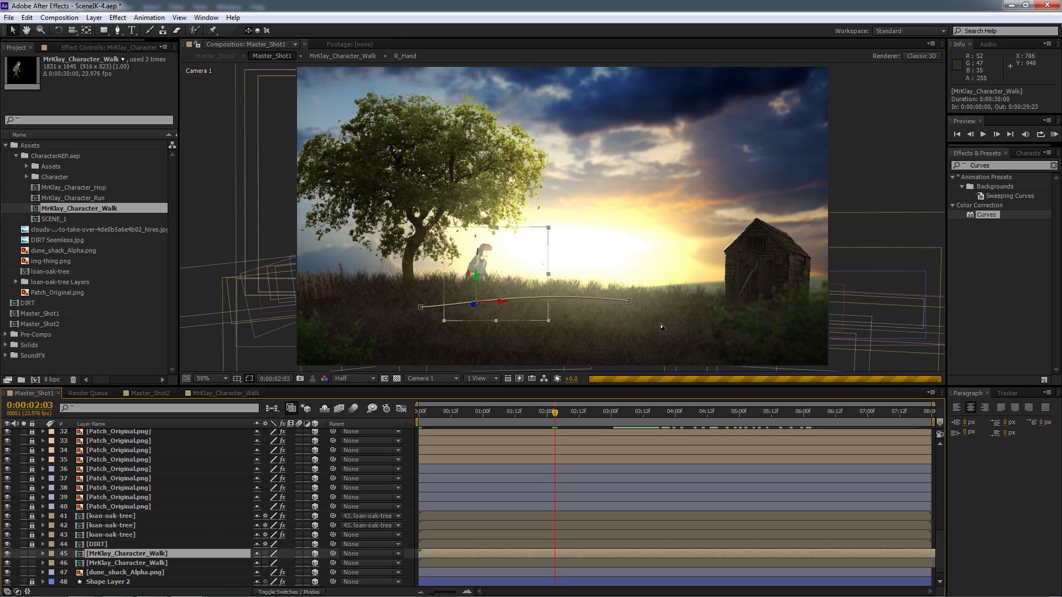
double_click(988, 214)
drag(519, 347, 131, 551)
click(126, 555)
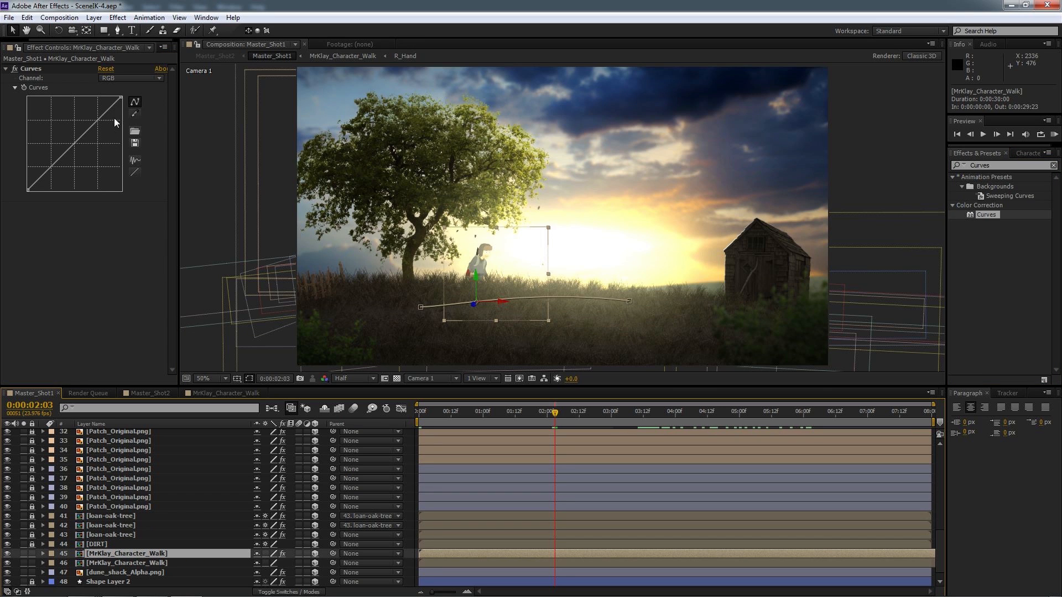
- Darken the upper character copy by lowering the white end of its RGB curve to about a quarter of full height
drag(120, 99, 121, 156)
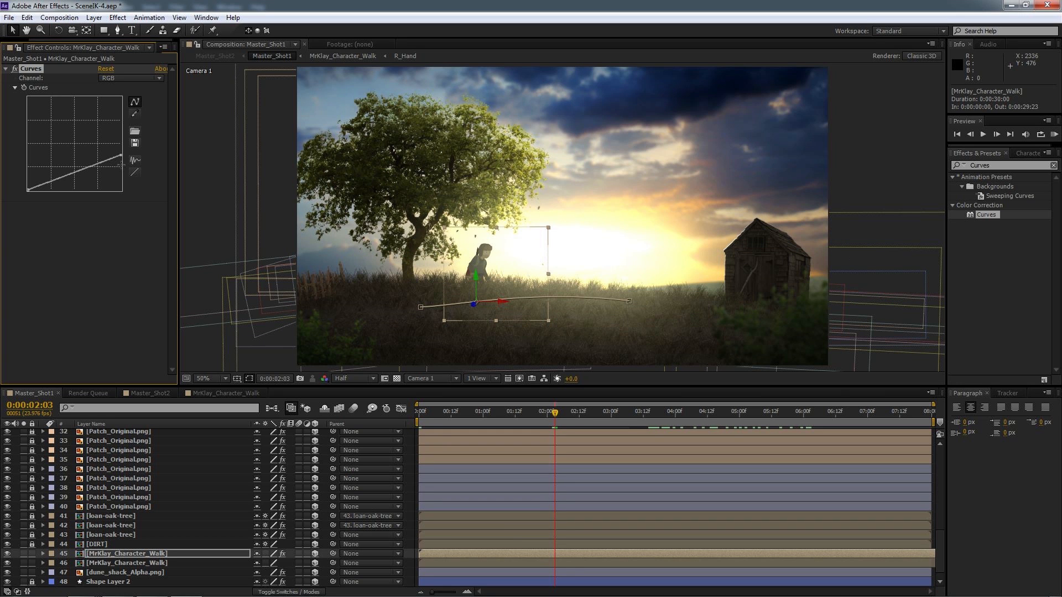
drag(121, 155, 130, 172)
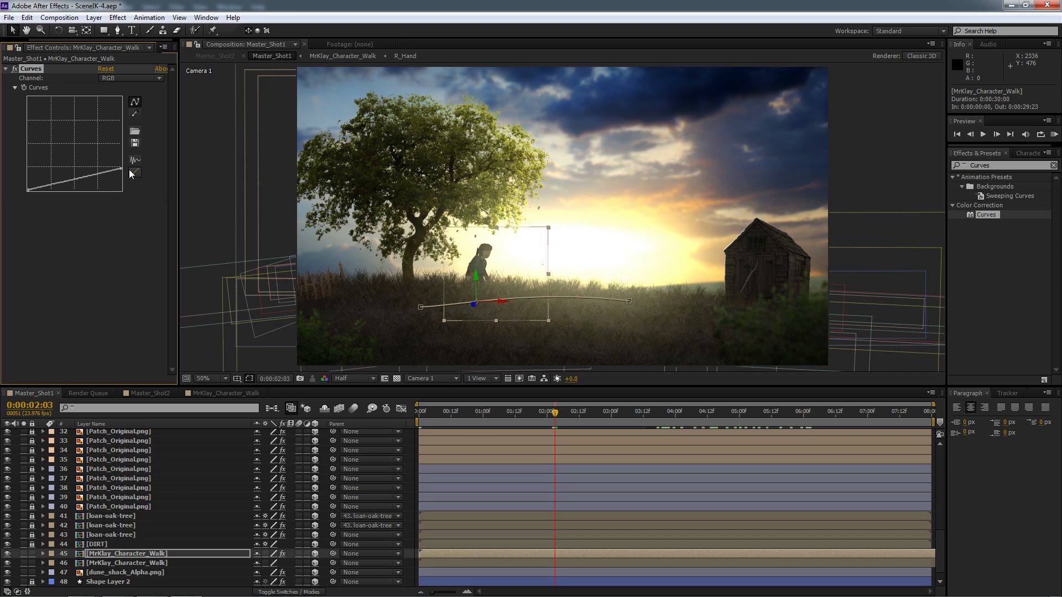
drag(122, 169, 127, 170)
- Draw a closed Pen mask on the upper character copy around its back half, on the side facing away from the sun
click(117, 30)
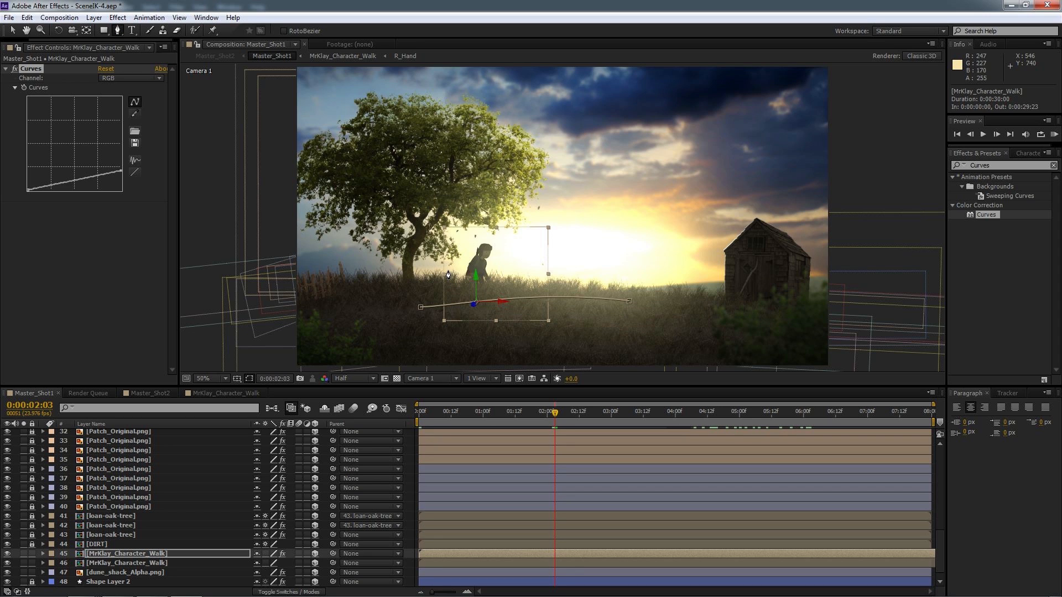
drag(448, 272, 469, 228)
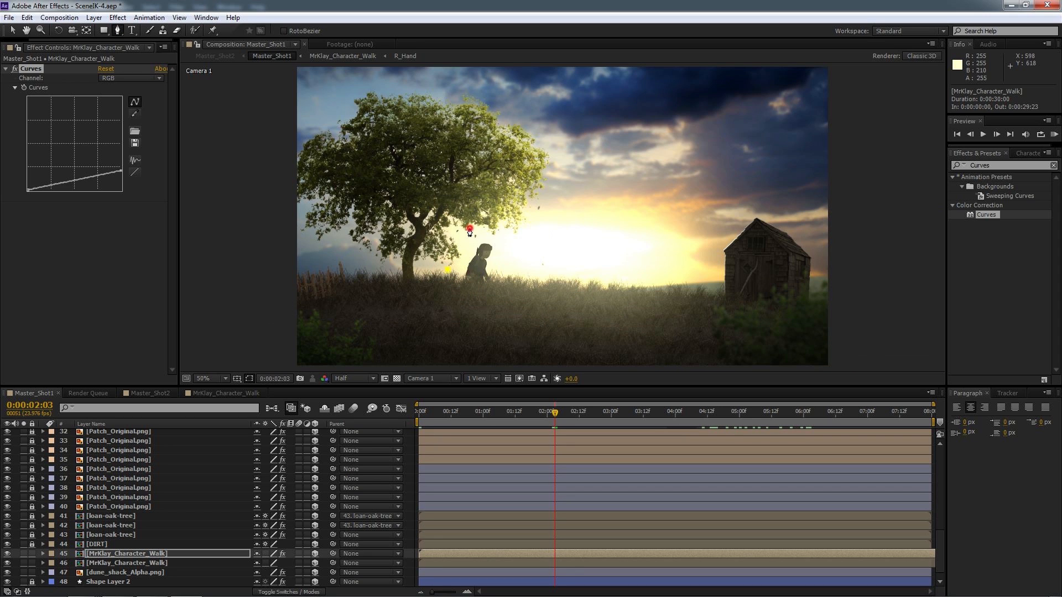
click(491, 228)
click(490, 246)
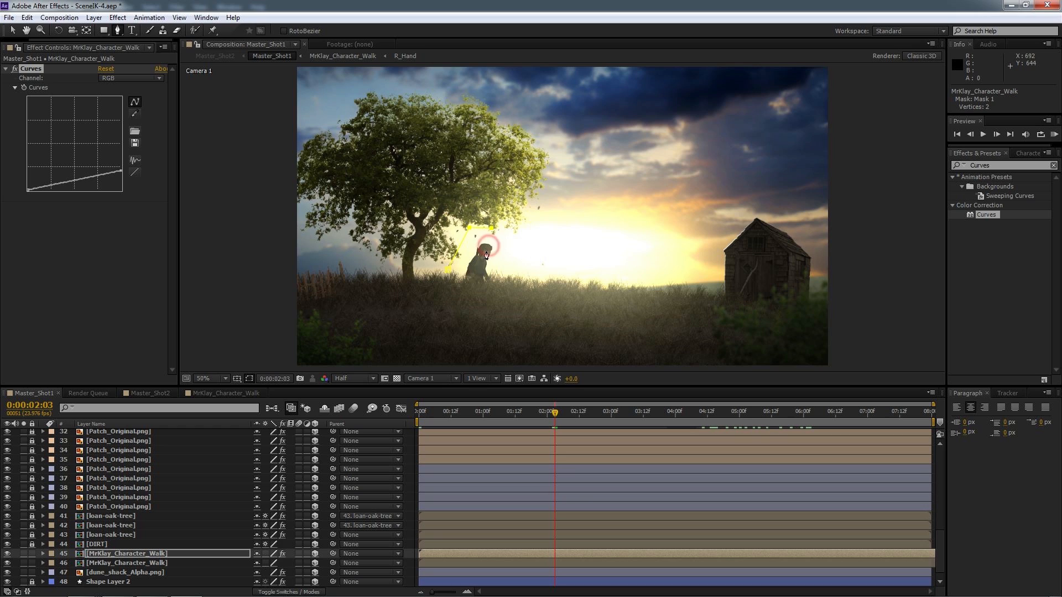
click(480, 266)
click(480, 317)
click(482, 339)
click(436, 316)
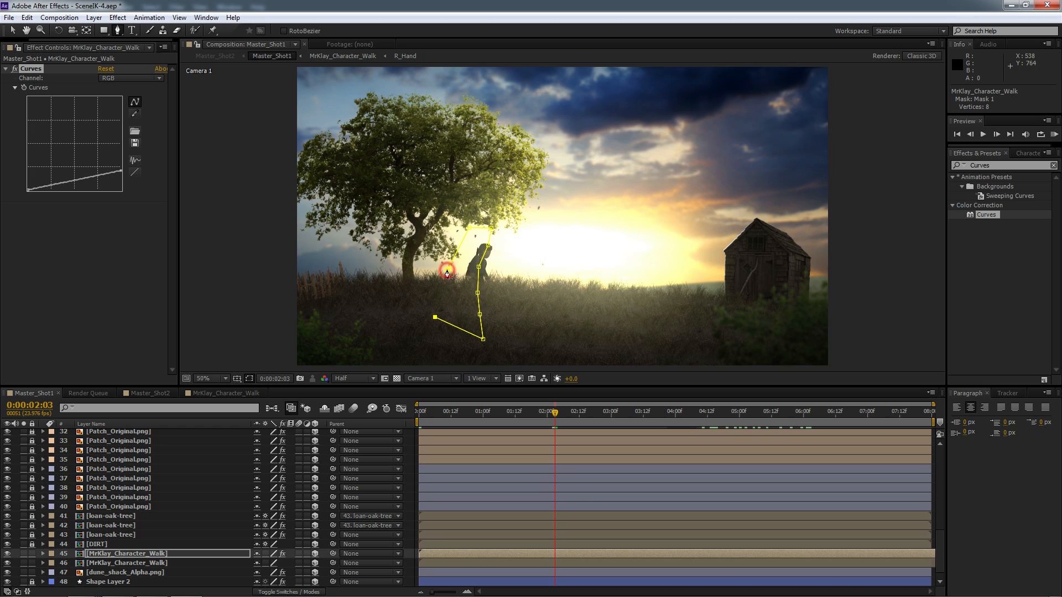
click(448, 270)
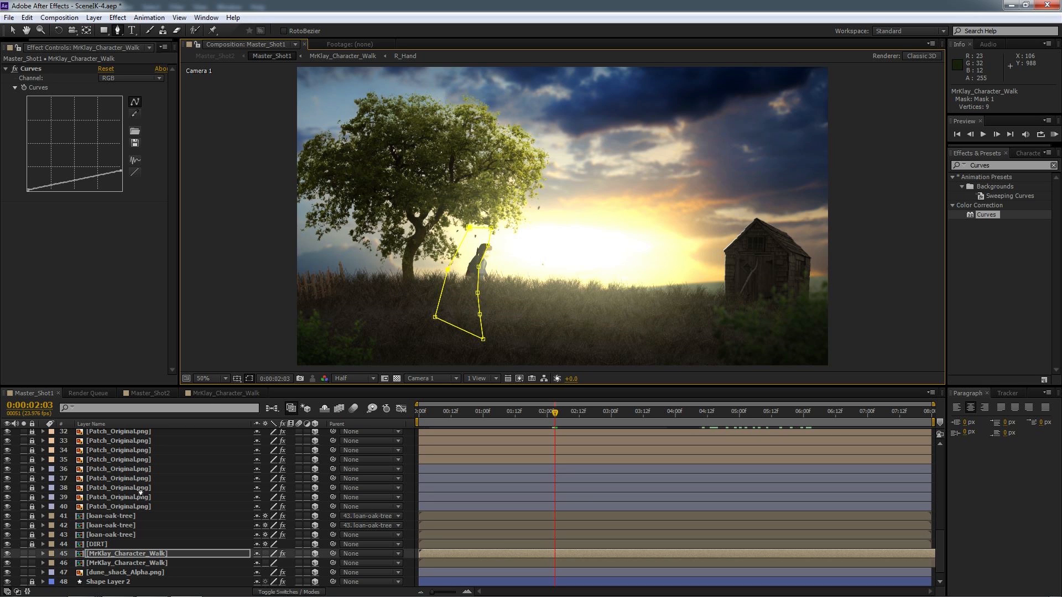
- Reveal the mask properties of the upper character copy and feather Mask 1 by 57 pixels
click(101, 554)
key(m)
key(m)
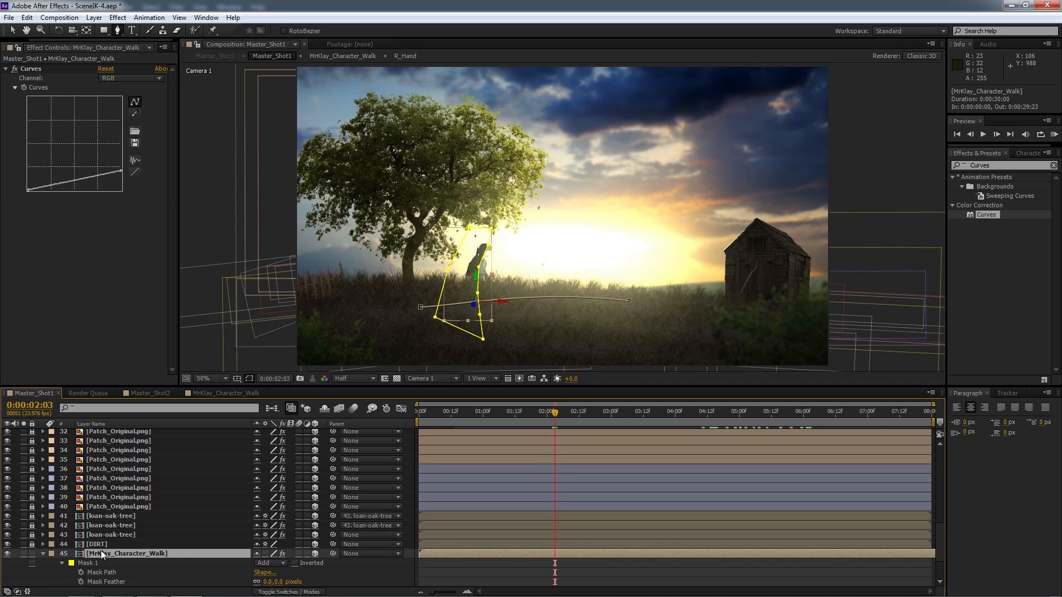
scroll(103, 552, down, 2)
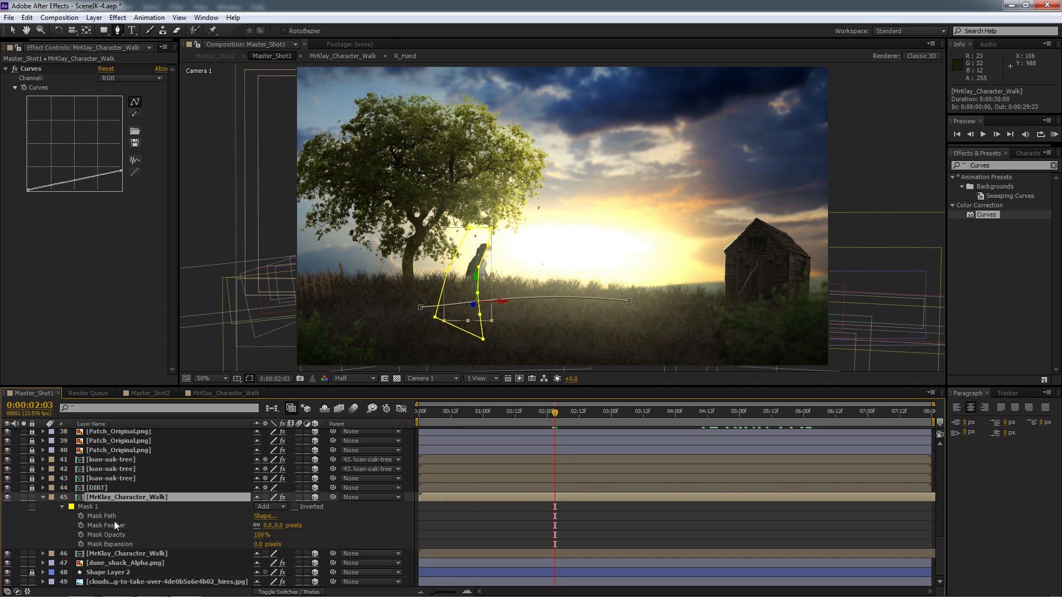
drag(267, 526, 282, 526)
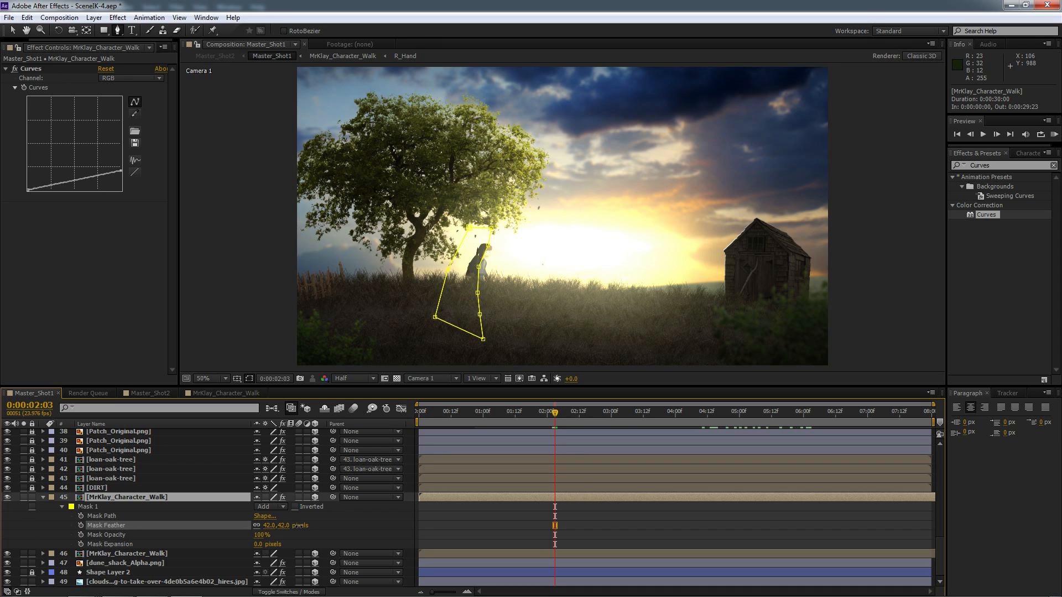
drag(310, 529, 310, 529)
click(167, 528)
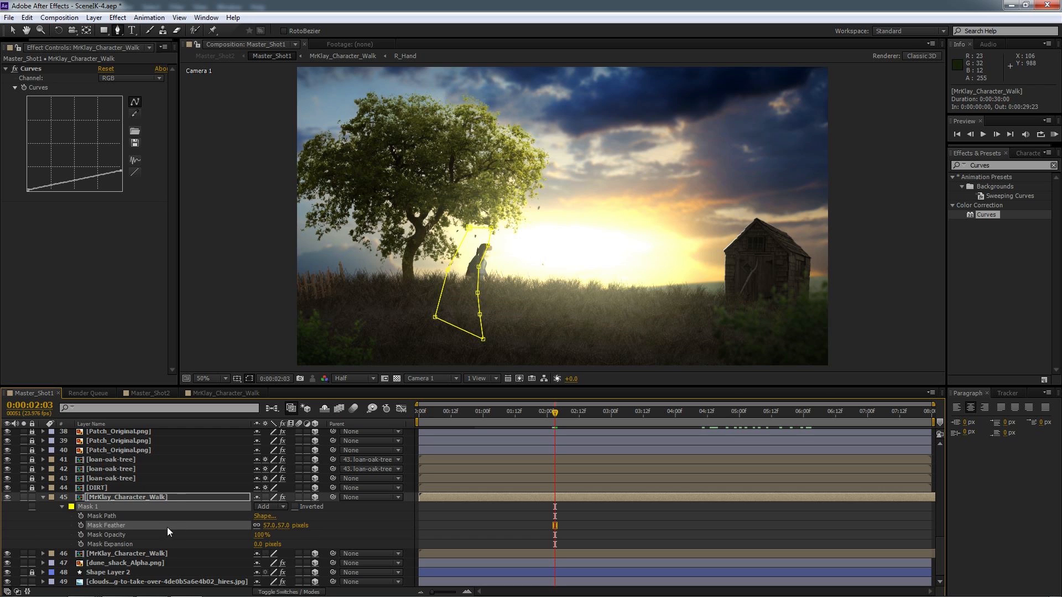
- Solo both MrKlay_Character_Walk layers, view the character at 100%, and fine-tune the feather of Mask 1
click(23, 496)
click(24, 554)
key(period)
key(space)
drag(430, 338, 486, 246)
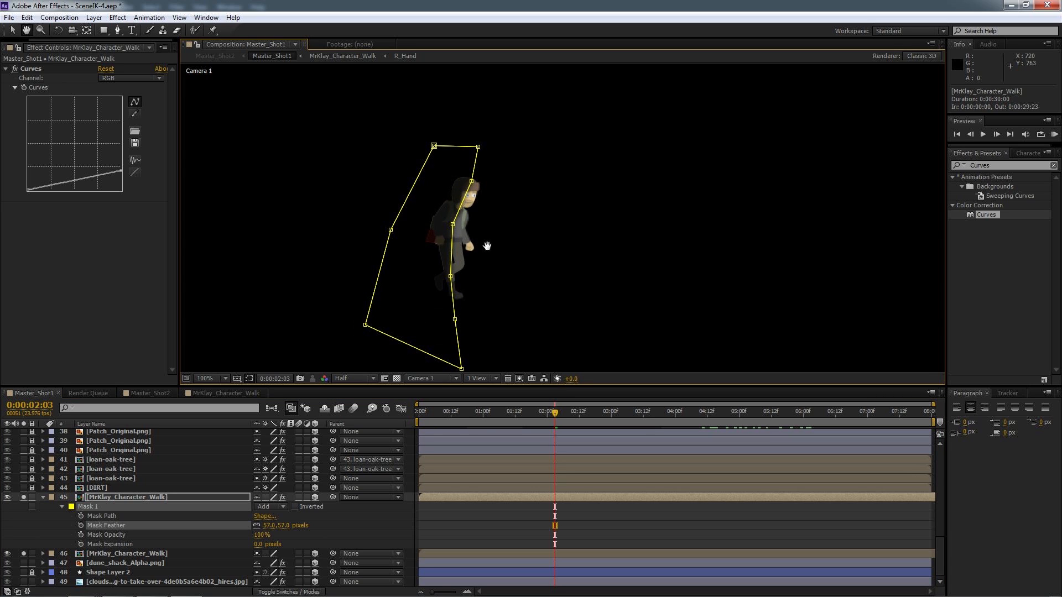
key(v)
drag(290, 525, 301, 544)
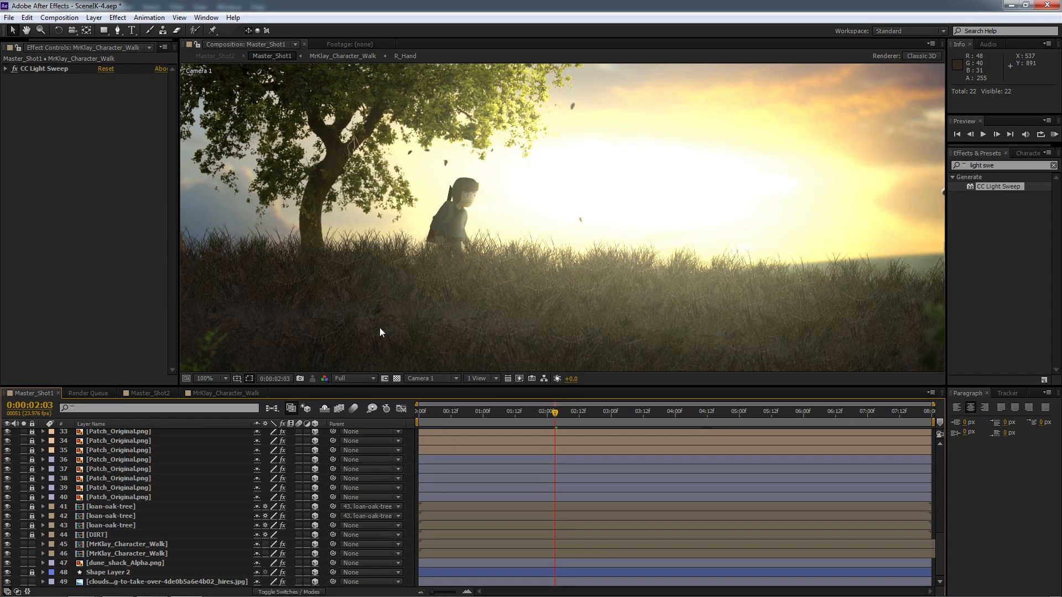
- Lower the masked copy's RGB curve to about a tenth of full height and check the character's shading at 0:00:03:05
click(98, 542)
drag(122, 171, 132, 185)
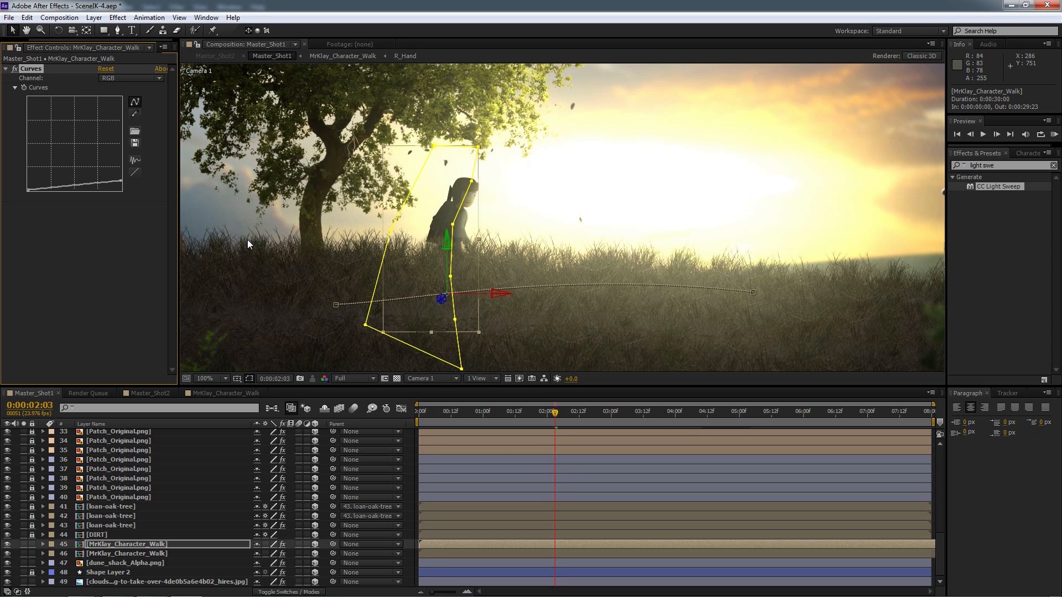
click(407, 510)
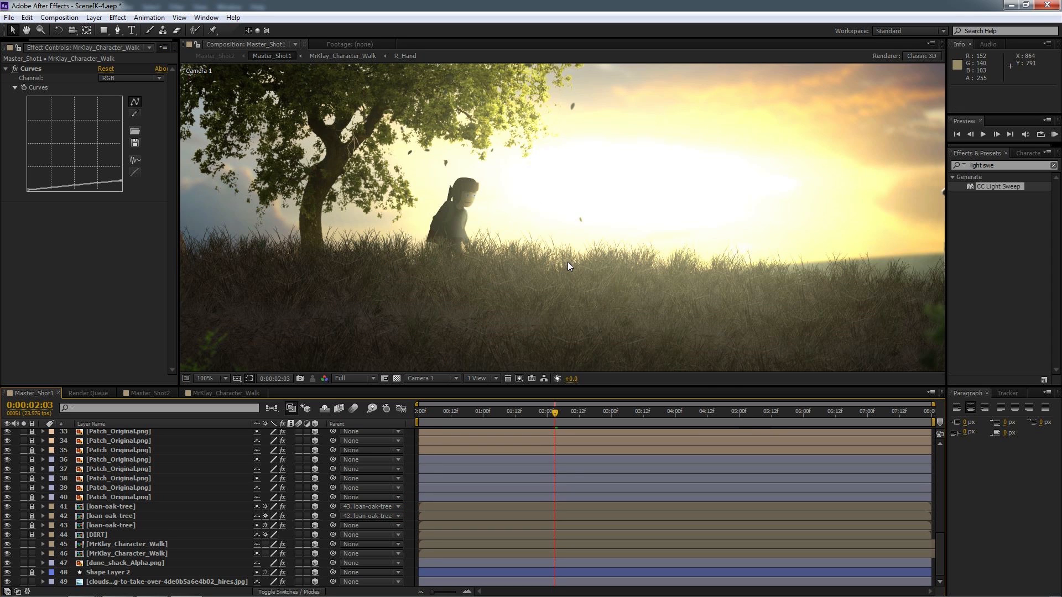
scroll(568, 261, down, 2)
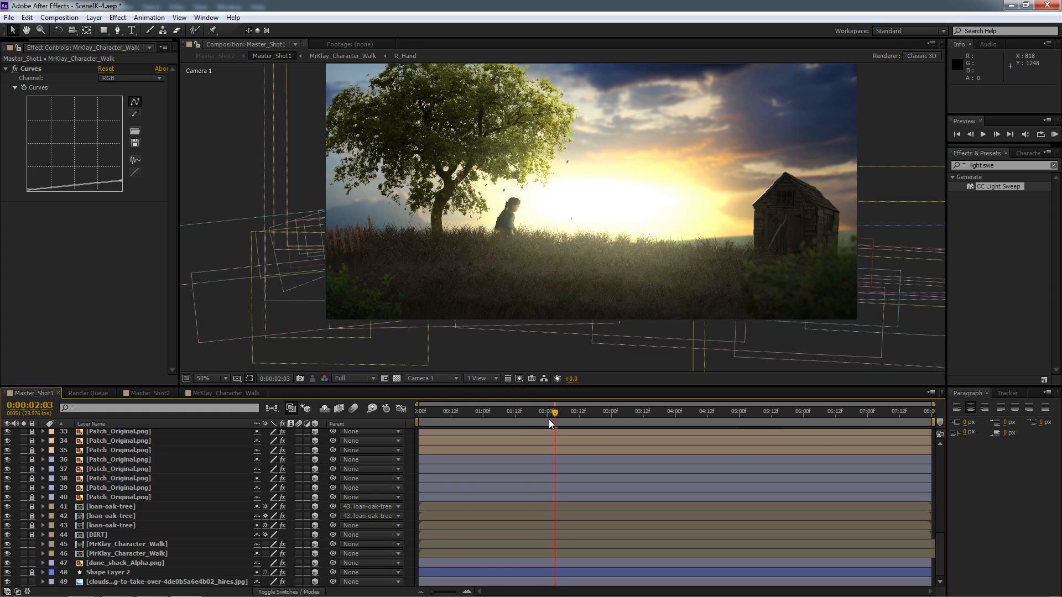
drag(557, 413, 621, 413)
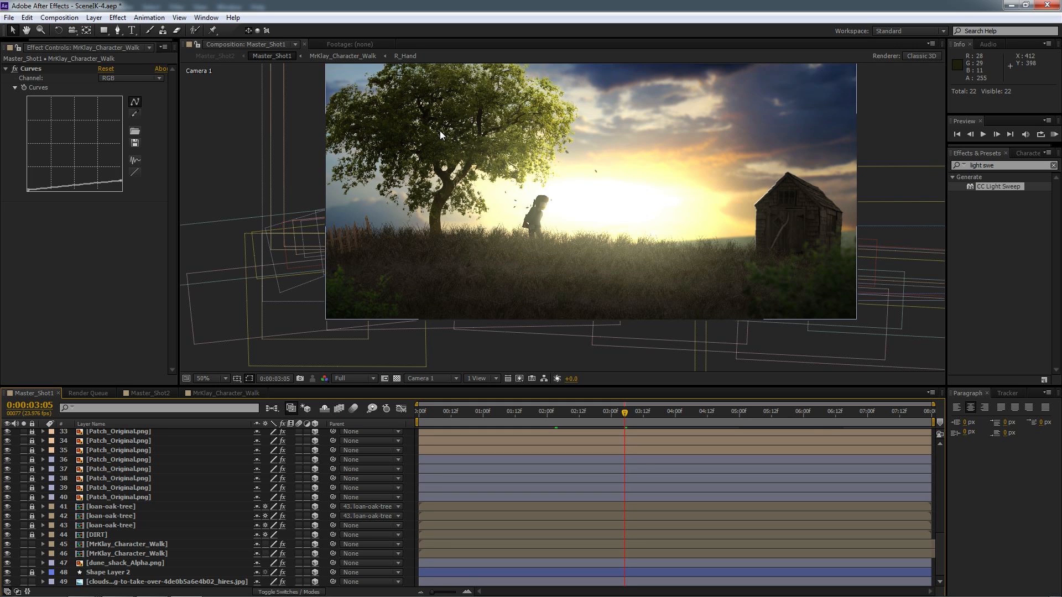
- Reveal Camera 1's Position keyframes and scrub from 0:00:00:00 to 0:00:07:23 to review the camera move
scroll(93, 470, up, 10)
click(96, 462)
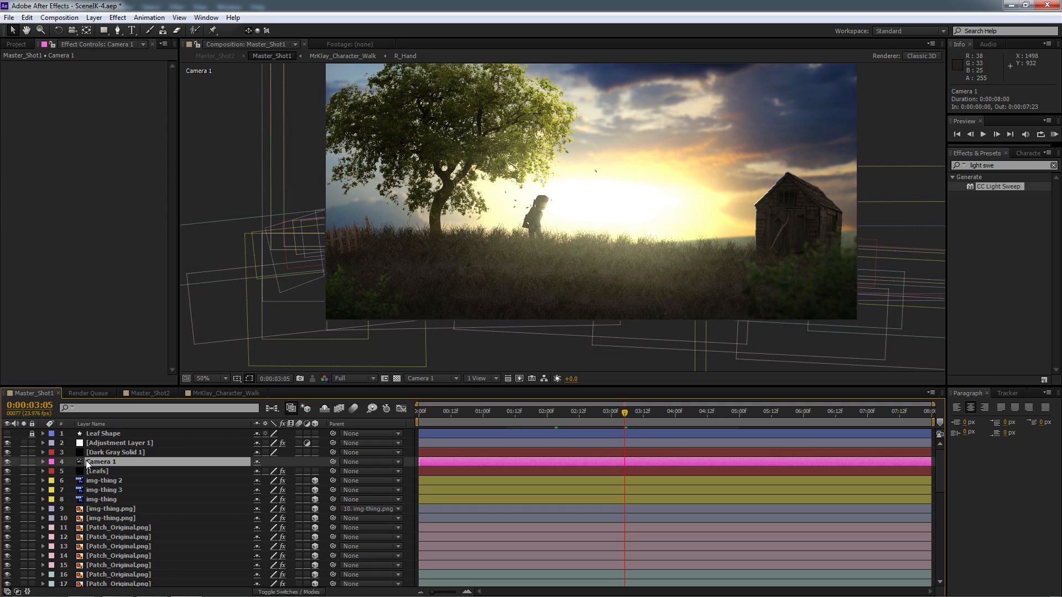
click(42, 462)
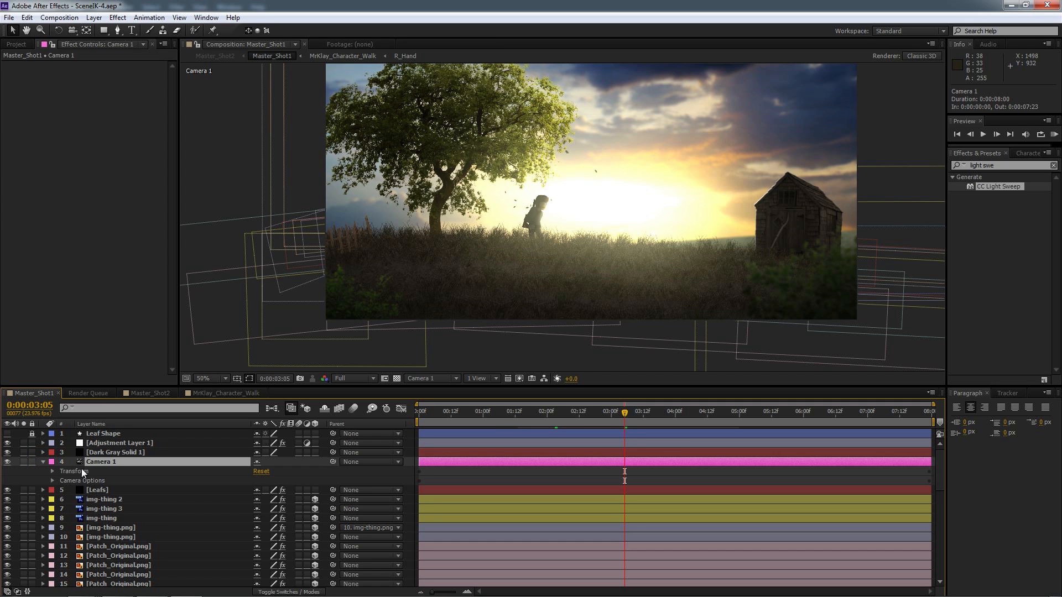
click(417, 411)
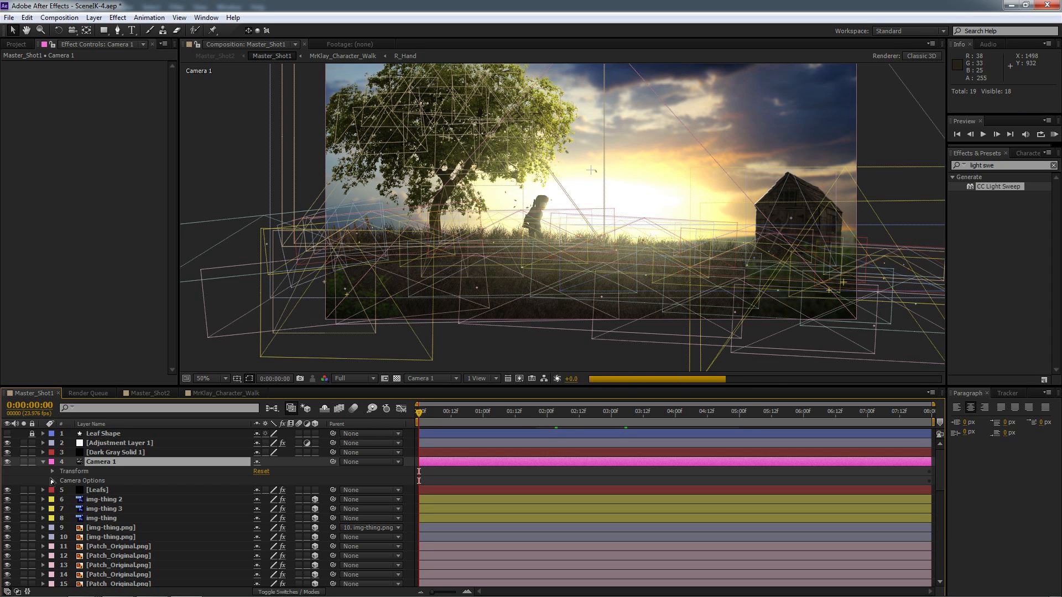
key(p)
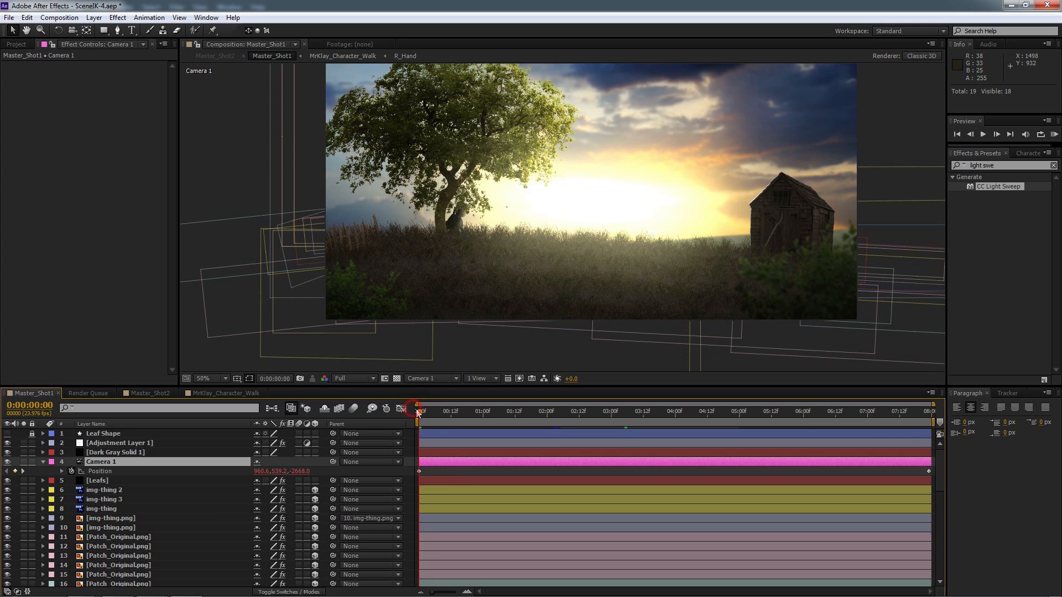
drag(419, 413, 946, 414)
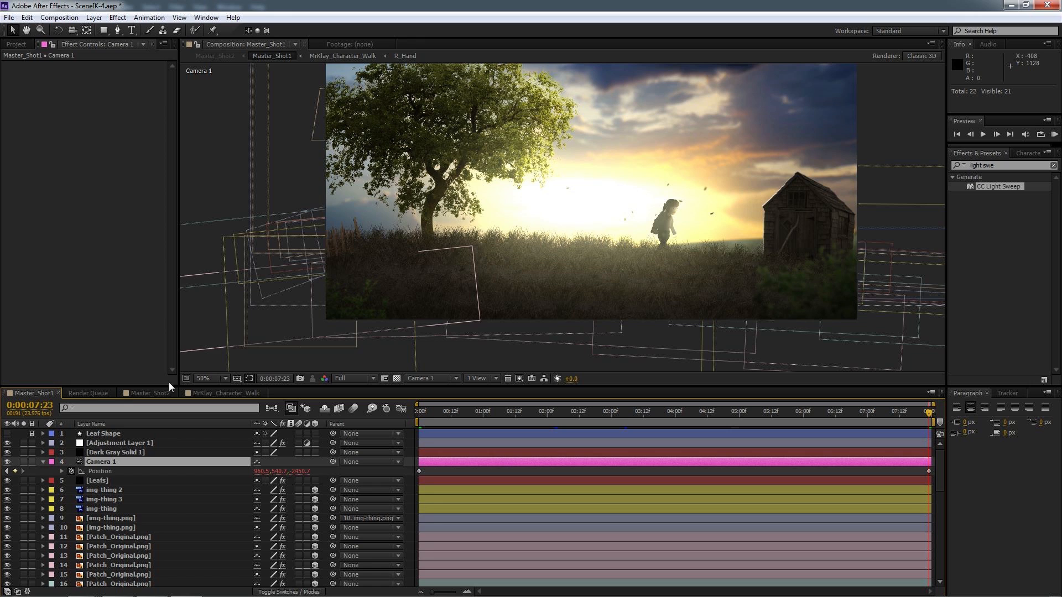
- Open the Master_Shot2 composition at 0:00:05:20 and inspect the effects on its top Master_Shot1 layer
click(147, 393)
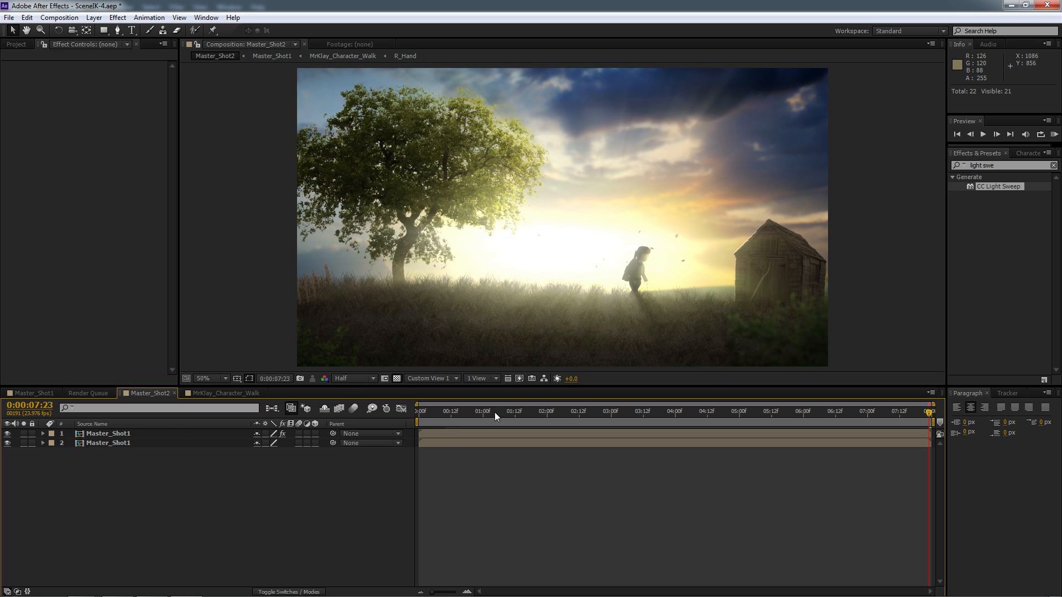
click(793, 412)
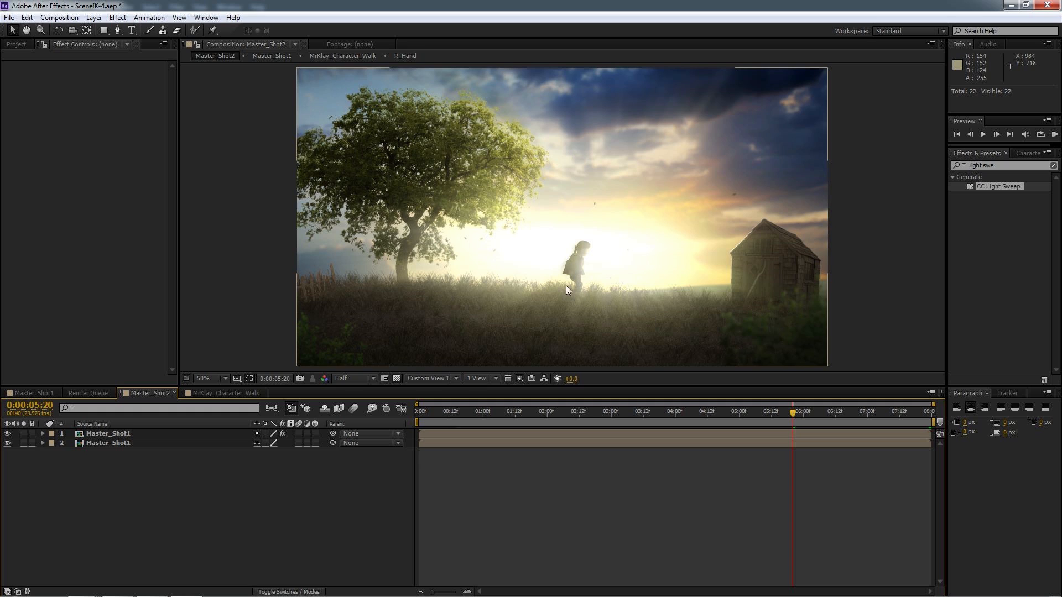
click(94, 435)
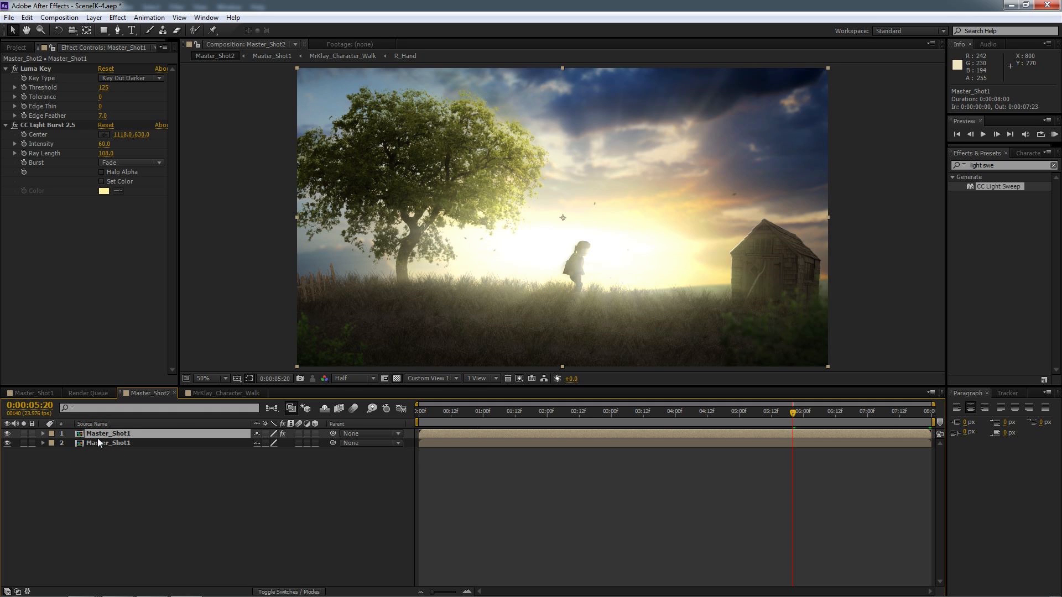